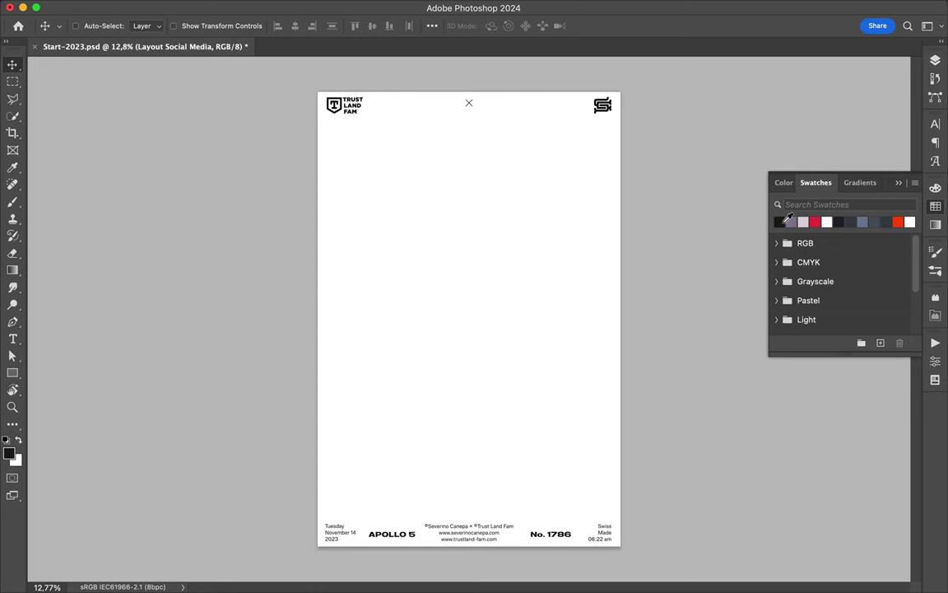
# - Start the first thick black band with the Pen tool, running from the upper-left edge to the right page edge
pyautogui.scroll(3, 315, 147)
pyautogui.press('p')
pyautogui.click(236, 133)
pyautogui.click(312, 210)
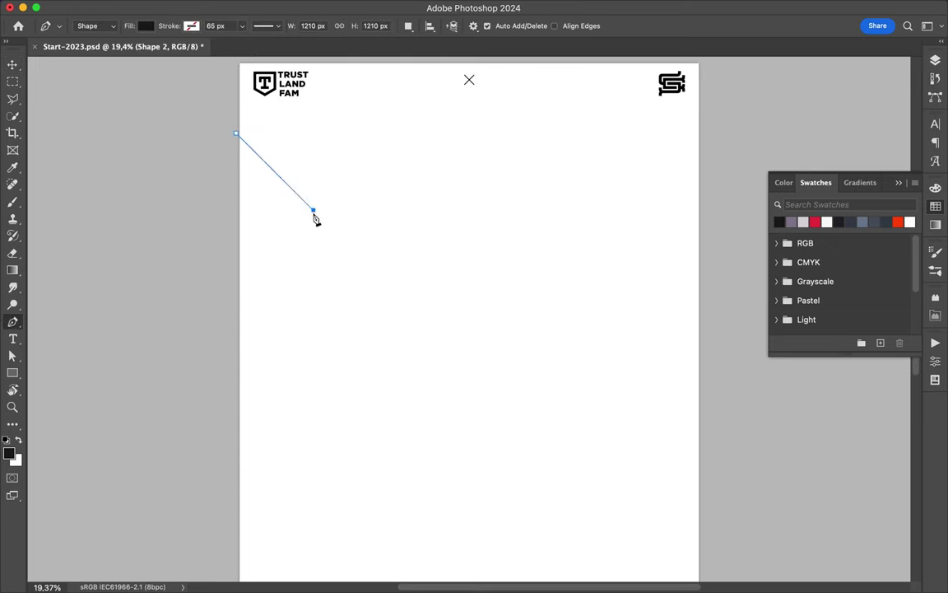
pyautogui.click(419, 311)
pyautogui.click(480, 311)
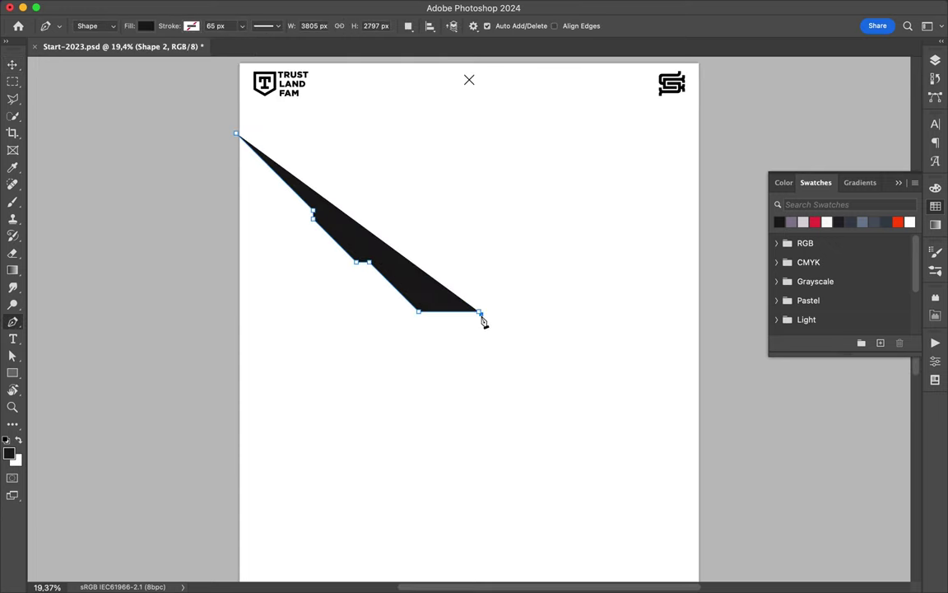
pyautogui.click(544, 313)
pyautogui.click(599, 313)
pyautogui.click(701, 309)
# - Trace the first band's bottom edge back leftward and shape its lower-left corner
pyautogui.click(702, 346)
pyautogui.click(577, 347)
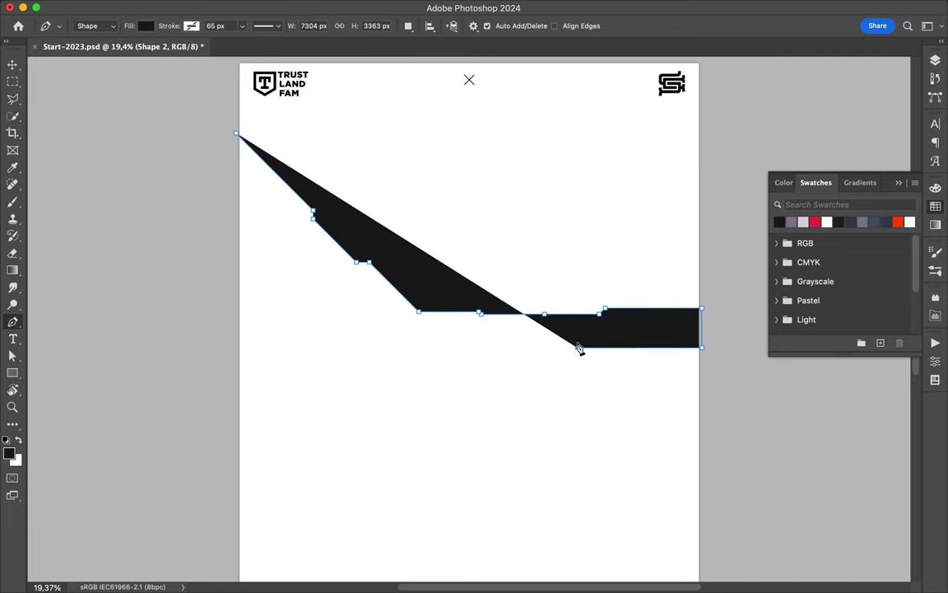
pyautogui.click(449, 345)
pyautogui.click(412, 340)
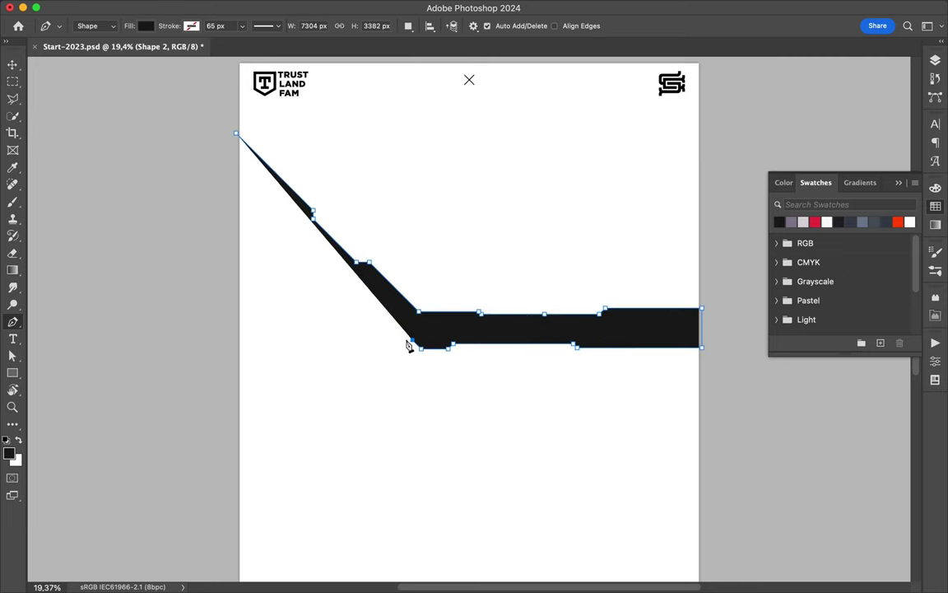
pyautogui.click(316, 259)
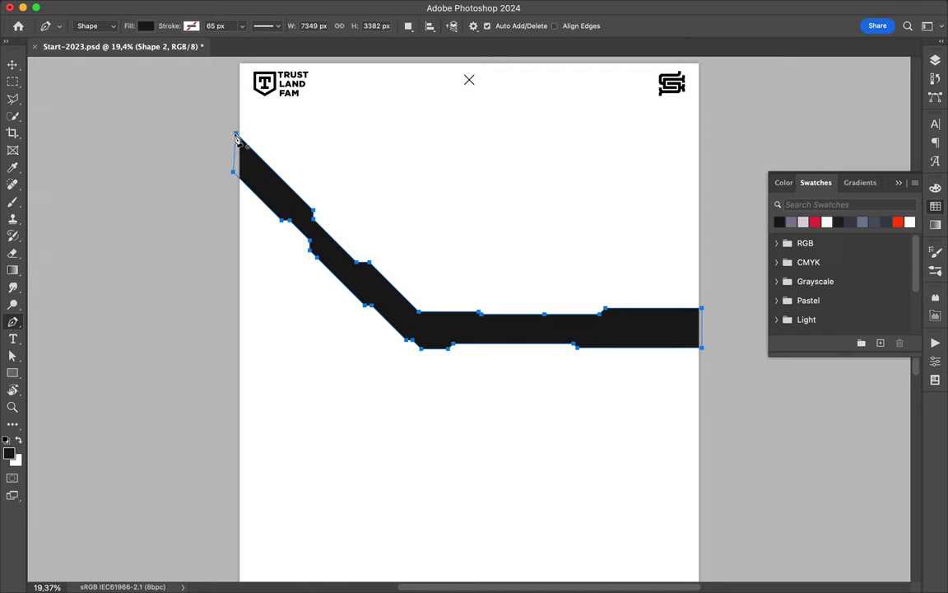
# - Draw a second black band below, running down to the left edge and back to close
pyautogui.scroll(-2, 457, 218)
pyautogui.click(641, 290)
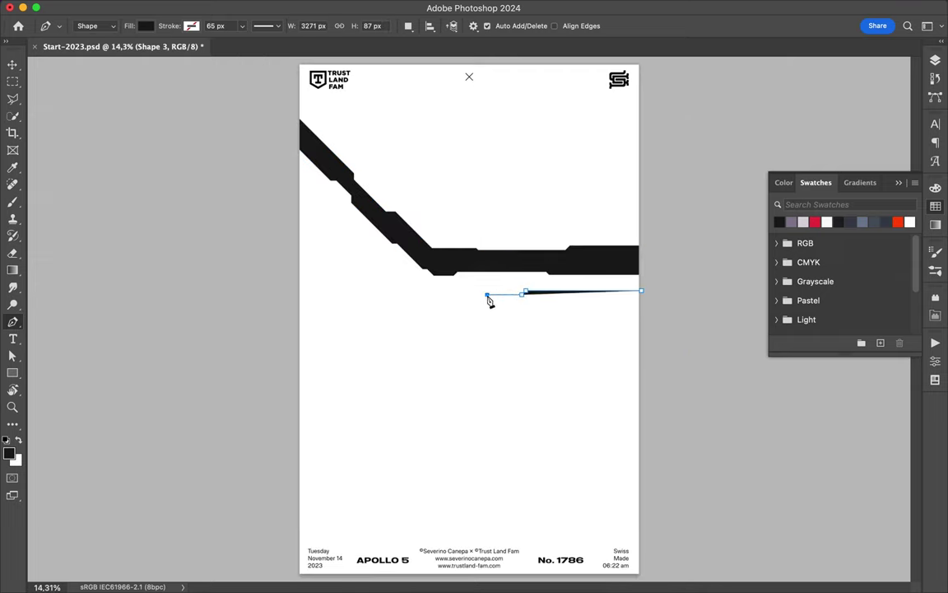
pyautogui.click(423, 298)
pyautogui.click(409, 312)
pyautogui.click(354, 370)
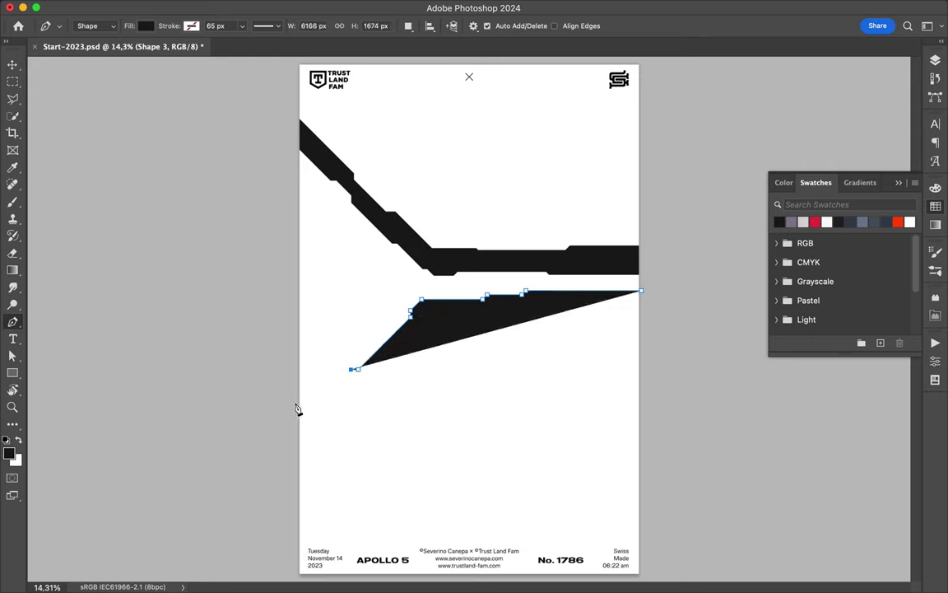
pyautogui.click(312, 409)
pyautogui.click(298, 461)
pyautogui.click(355, 406)
pyautogui.click(411, 354)
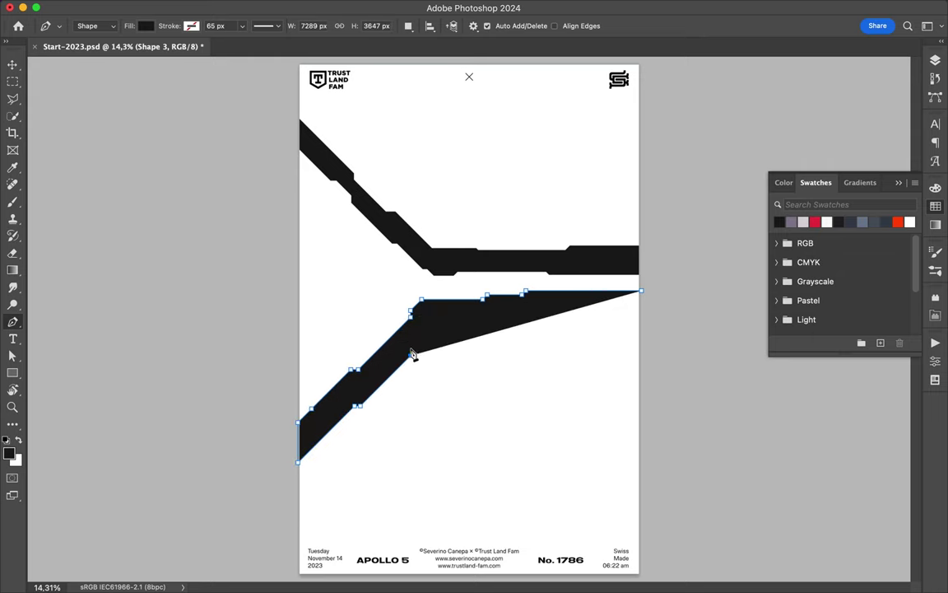
pyautogui.click(427, 332)
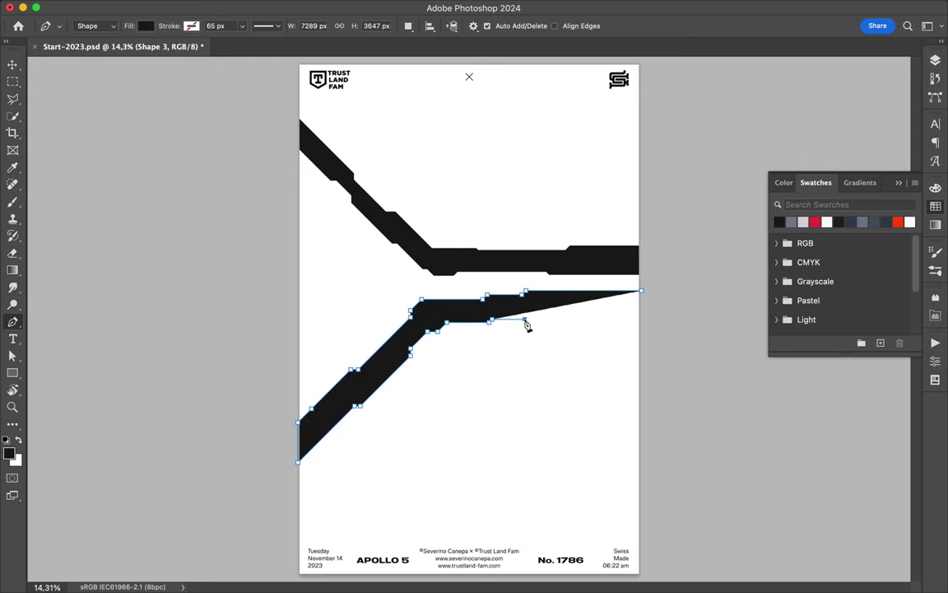
pyautogui.click(642, 296)
# - Begin a thin black strip along the upper band's top edge
pyautogui.scroll(3, 473, 387)
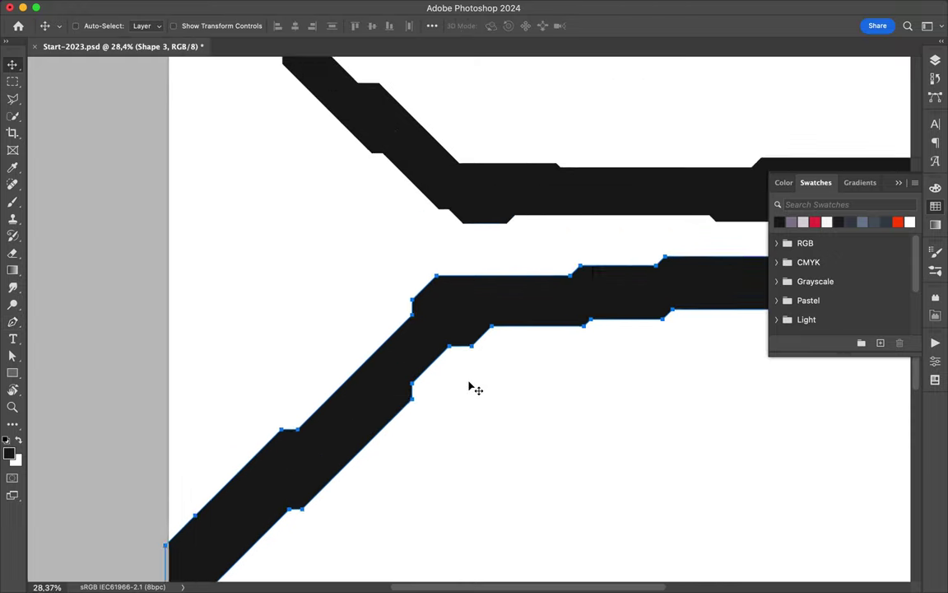
pyautogui.scroll(3, 609, 374)
pyautogui.click(610, 376)
pyautogui.click(304, 362)
pyautogui.click(604, 363)
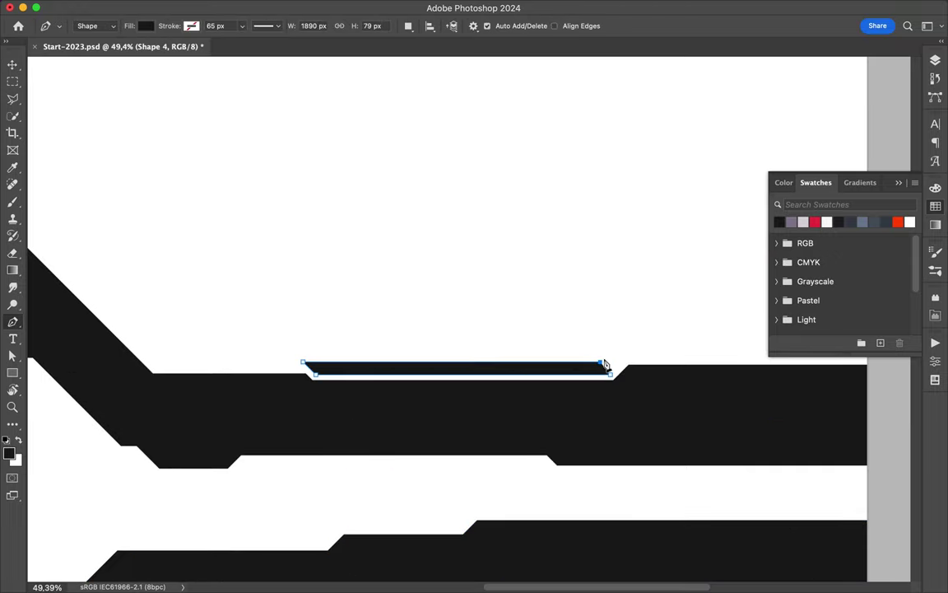
# - Finish the thin strip and move the layout folders above the new shapes
pyautogui.click(609, 377)
pyautogui.click(936, 60)
pyautogui.moveTo(840, 226); pyautogui.dragTo(844, 126)
# - Fill a notch beside the band with black using a polygonal lasso selection
pyautogui.press('l')
pyautogui.scroll(3, 698, 366)
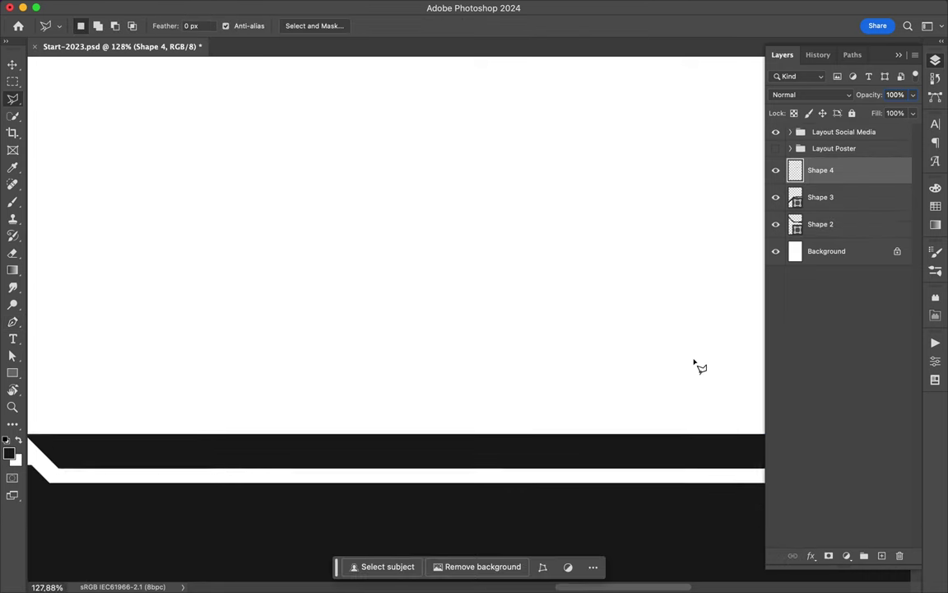
pyautogui.scroll(-2, 613, 360)
pyautogui.click(639, 339)
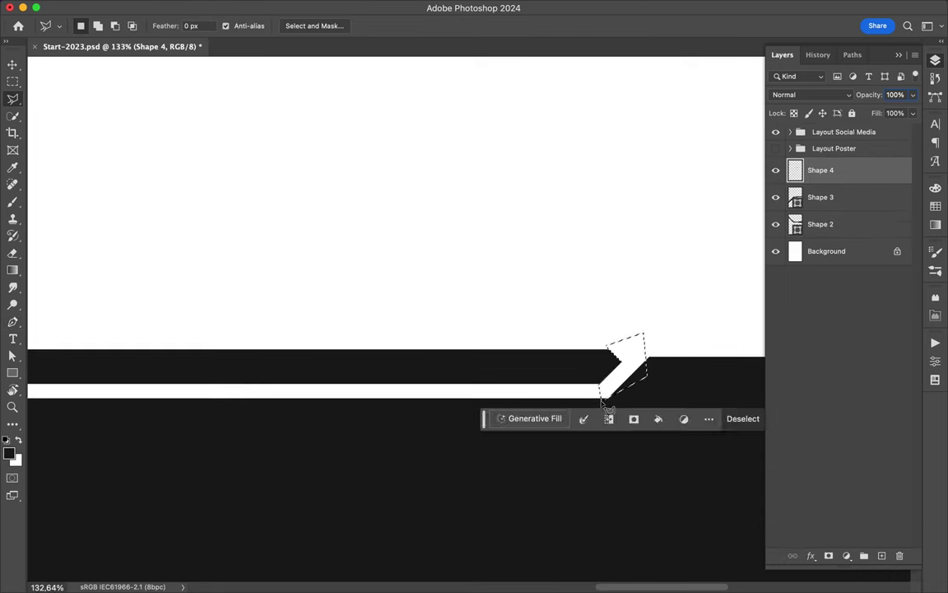
pyautogui.hotkey('alt', 'BackSpace')
pyautogui.hotkey('ctrl', 'd')
pyautogui.press('v')
pyautogui.hotkey('ctrl', '0')
pyautogui.scroll(3, 498, 178)
pyautogui.scroll(2, 498, 180)
# - Draw a small black chip beside the upper band and rasterize it
pyautogui.press('p')
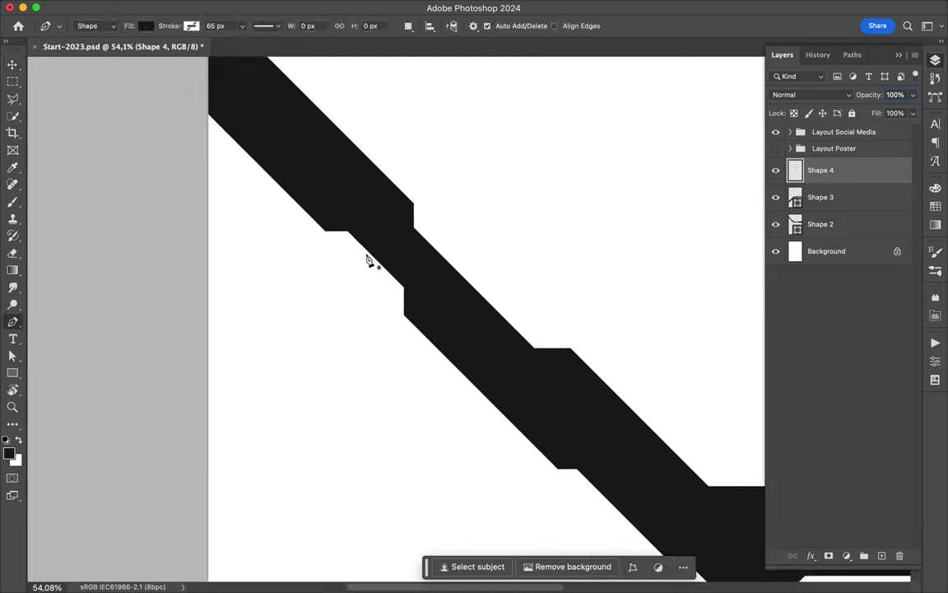
pyautogui.click(347, 236)
pyautogui.click(397, 287)
pyautogui.click(302, 262)
pyautogui.click(346, 237)
pyautogui.rightClick(820, 171)
pyautogui.click(804, 432)
# - Trim a corner off the chip and move it up and left beside the band
pyautogui.press('l')
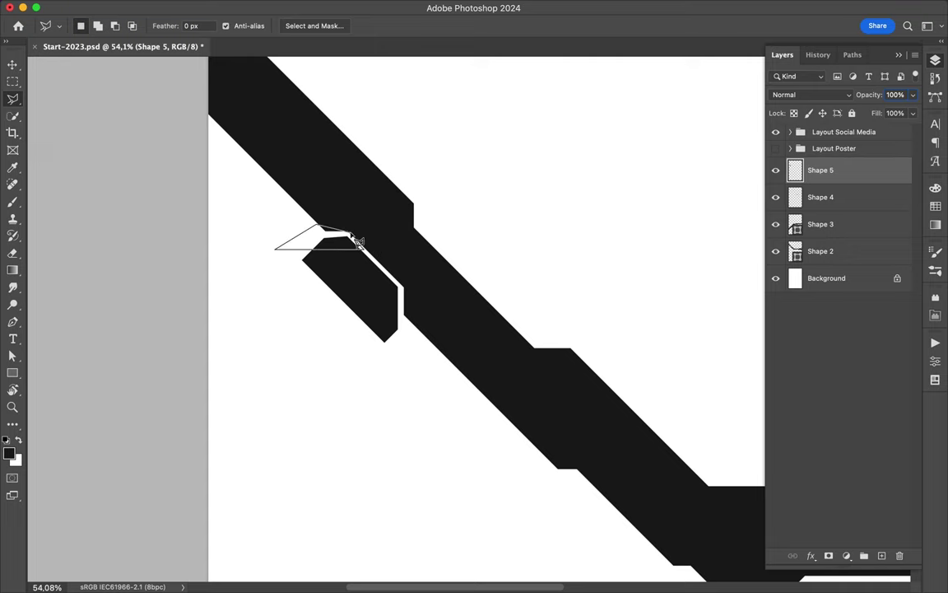
pyautogui.doubleClick(357, 241)
pyautogui.press('Delete')
pyautogui.hotkey('ctrl', 'd')
pyautogui.press('v')
pyautogui.moveTo(374, 312); pyautogui.dragTo(368, 305)
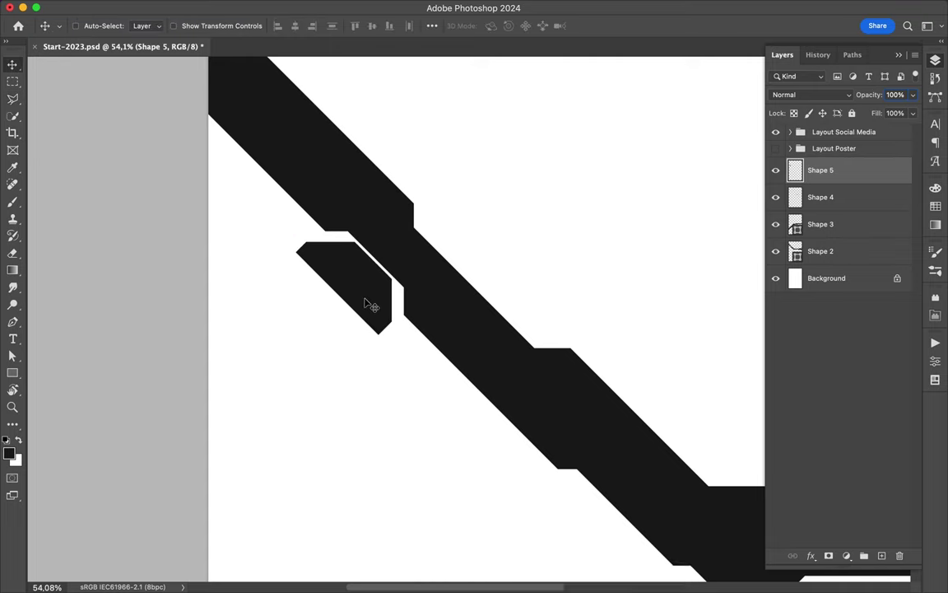
pyautogui.scroll(-10, 474, 303)
pyautogui.scroll(5, 482, 307)
pyautogui.scroll(5, 483, 307)
# - Draw a small piece on the lower band's bend, rasterize it, and trim it with a polygonal selection
pyautogui.press('p')
pyautogui.click(367, 307)
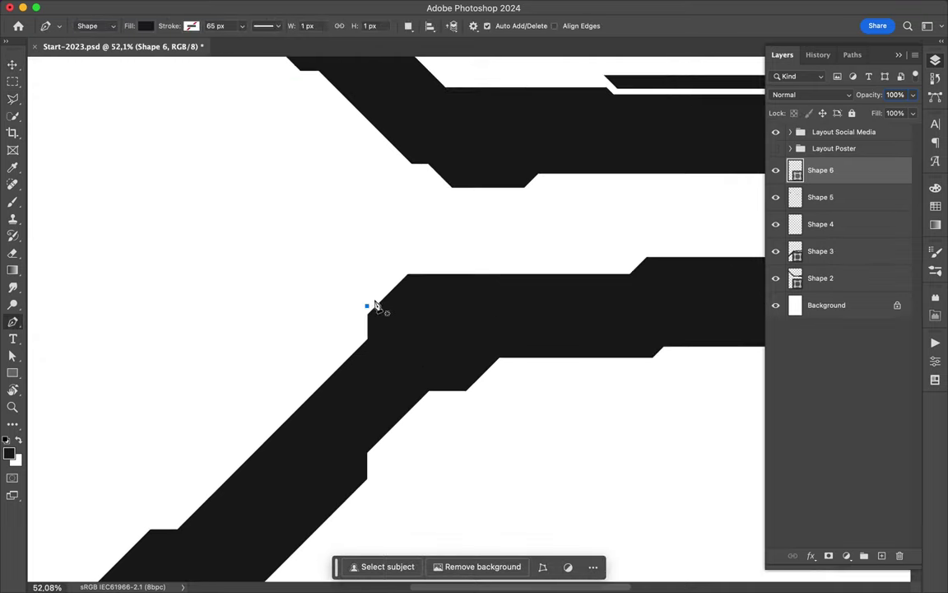
pyautogui.click(404, 268)
pyautogui.rightClick(798, 170)
pyautogui.click(805, 419)
pyautogui.press('l')
pyautogui.click(363, 272)
pyautogui.doubleClick(368, 306)
pyautogui.scroll(-5, 341, 268)
pyautogui.hotkey('ctrl', 'd')
# - Start the purple backing shape, outlining from the upper-left down past the bands' junction to the left edge
pyautogui.press('p')
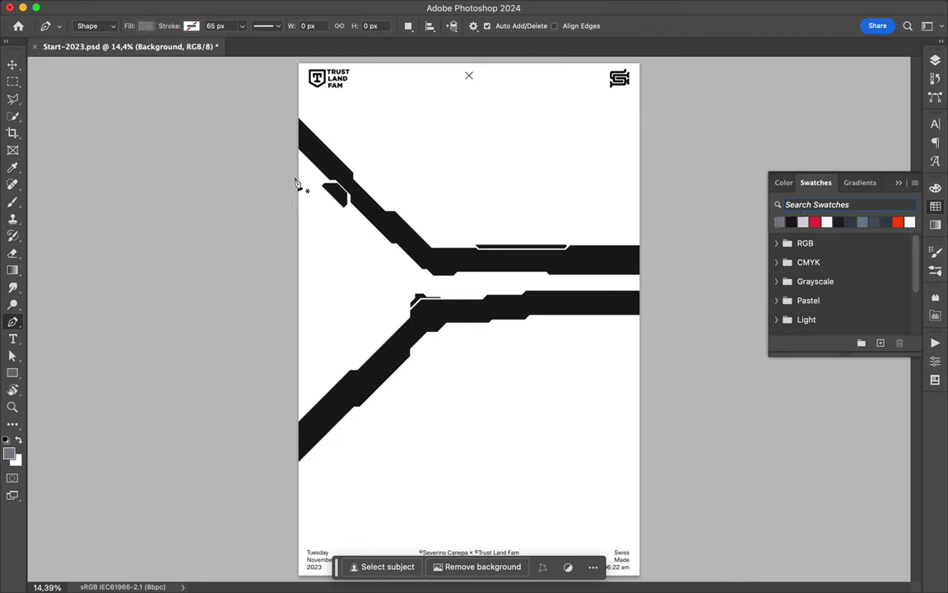
pyautogui.click(294, 177)
pyautogui.click(364, 247)
pyautogui.click(364, 274)
pyautogui.click(388, 274)
pyautogui.click(365, 344)
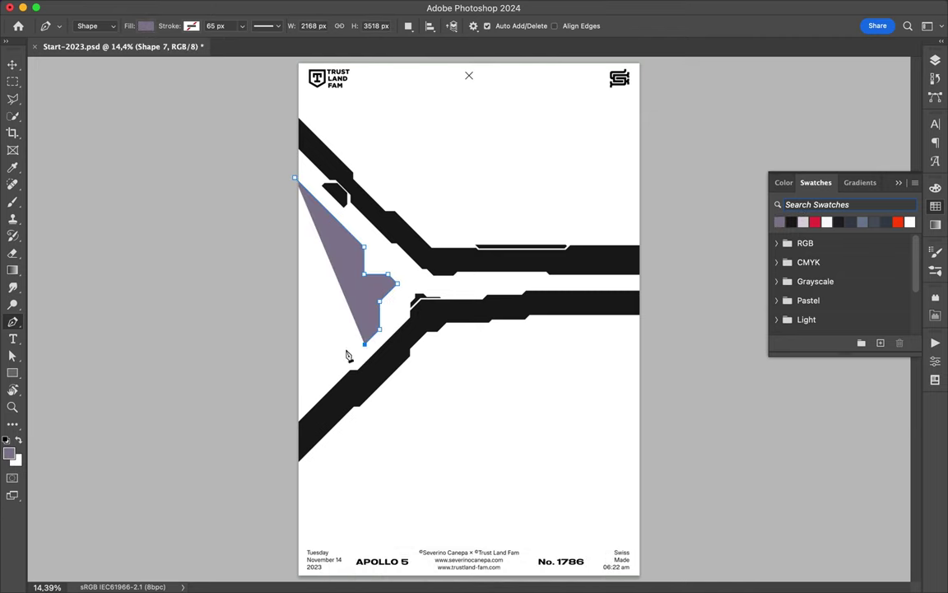
pyautogui.click(332, 358)
pyautogui.click(295, 396)
pyautogui.click(295, 486)
pyautogui.click(352, 429)
# - Trace the purple shape right along the lower band, back along the upper bar, and close it
pyautogui.click(378, 429)
pyautogui.click(438, 370)
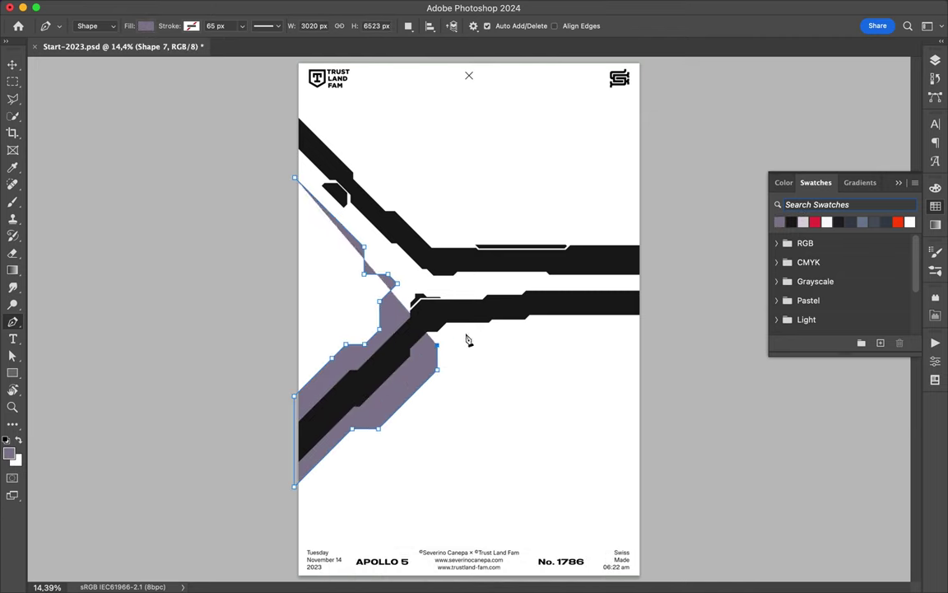
pyautogui.click(437, 346)
pyautogui.click(469, 339)
pyautogui.click(529, 324)
pyautogui.click(656, 324)
pyautogui.click(643, 249)
pyautogui.click(589, 259)
pyautogui.click(424, 260)
pyautogui.click(299, 134)
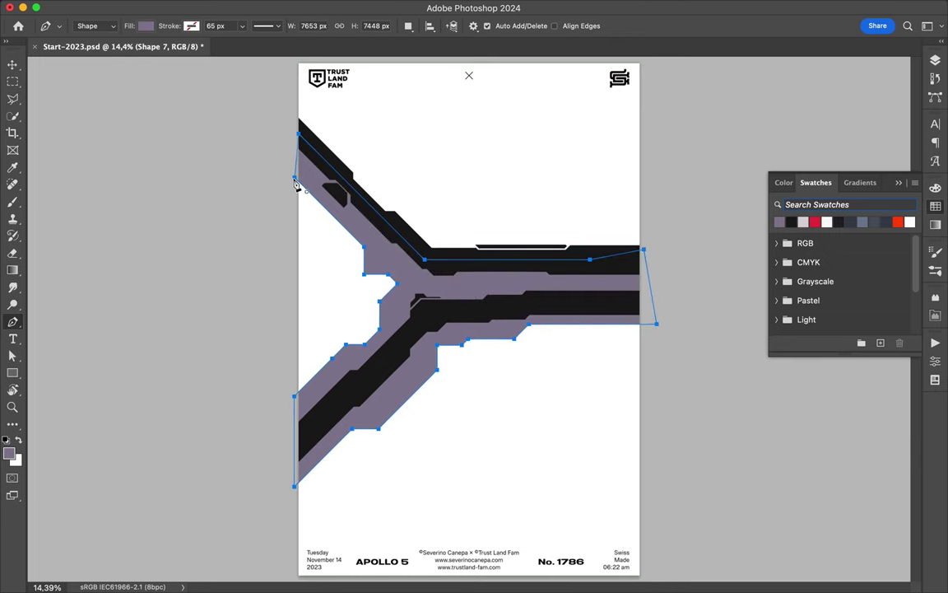
pyautogui.press('v')
# - Start a new band on top of the upper bar, outlining it along the bar and upward
pyautogui.press('p')
pyautogui.click(448, 245)
pyautogui.click(475, 236)
pyautogui.click(542, 236)
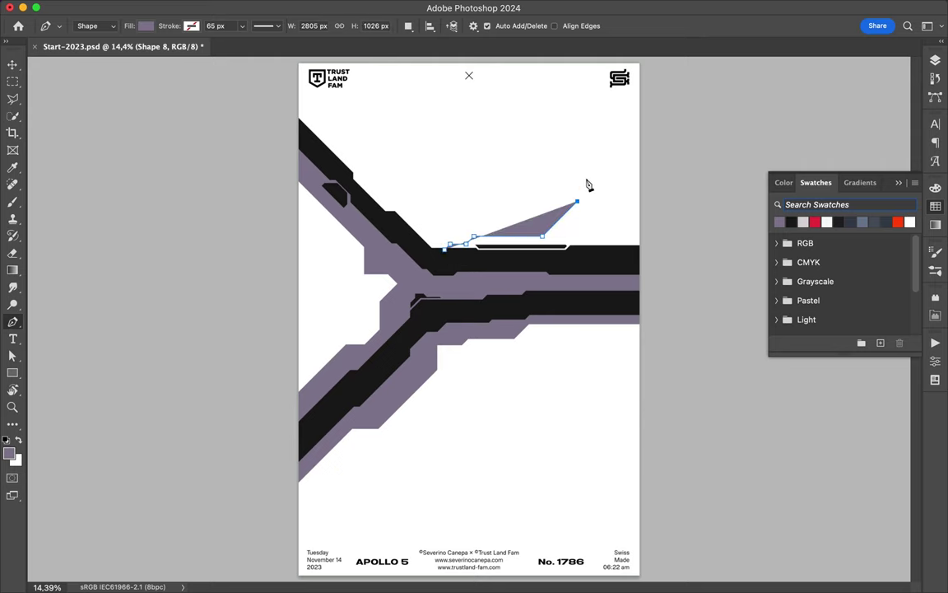
pyautogui.click(577, 201)
pyautogui.click(578, 154)
pyautogui.click(578, 128)
# - Run the band up to the top edge, close it, and recolour it pale lilac
pyautogui.click(584, 61)
pyautogui.click(604, 62)
pyautogui.click(604, 129)
pyautogui.click(606, 140)
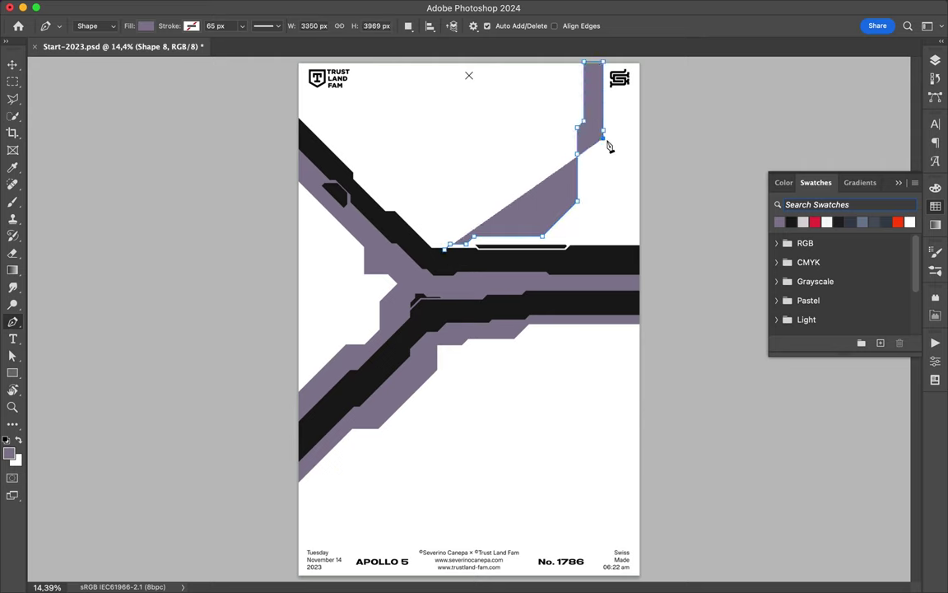
pyautogui.click(606, 208)
pyautogui.click(574, 244)
pyautogui.press('Return')
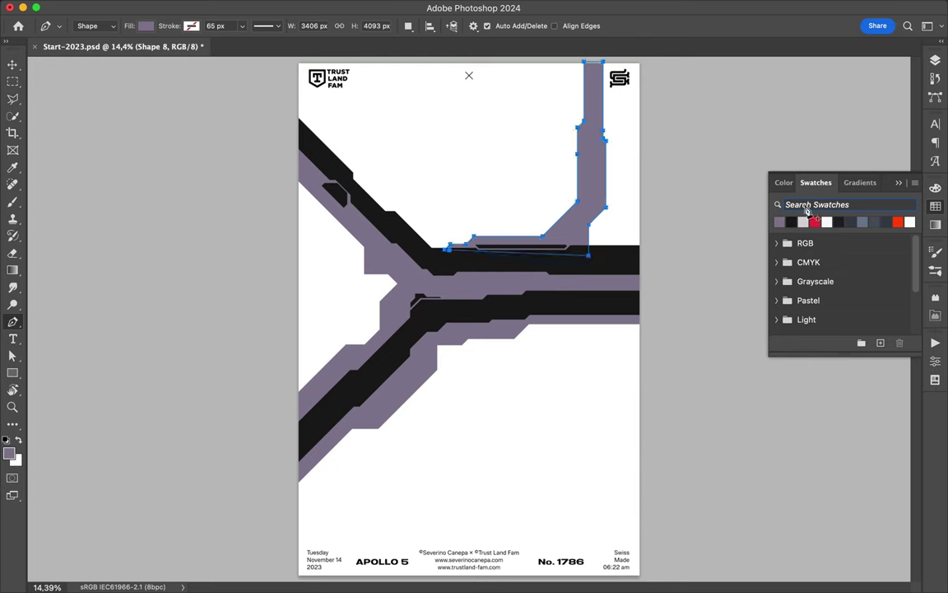
pyautogui.press('v')
pyautogui.press('p')
pyautogui.click(377, 392)
pyautogui.click(409, 372)
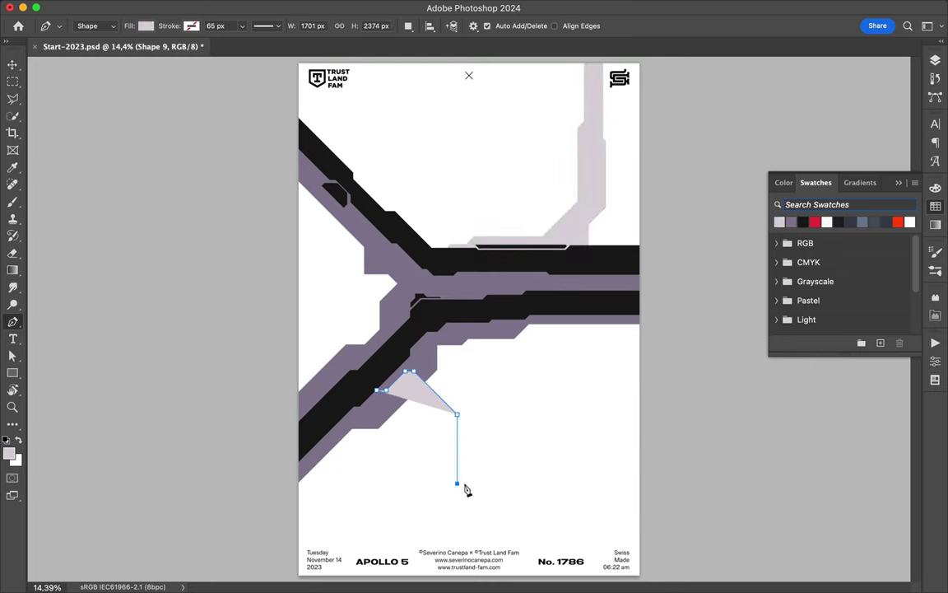
# - Draw an angular lilac band running from the junction down to the bottom edge
pyautogui.click(457, 414)
pyautogui.click(457, 483)
pyautogui.click(490, 579)
pyautogui.click(518, 536)
pyautogui.click(490, 484)
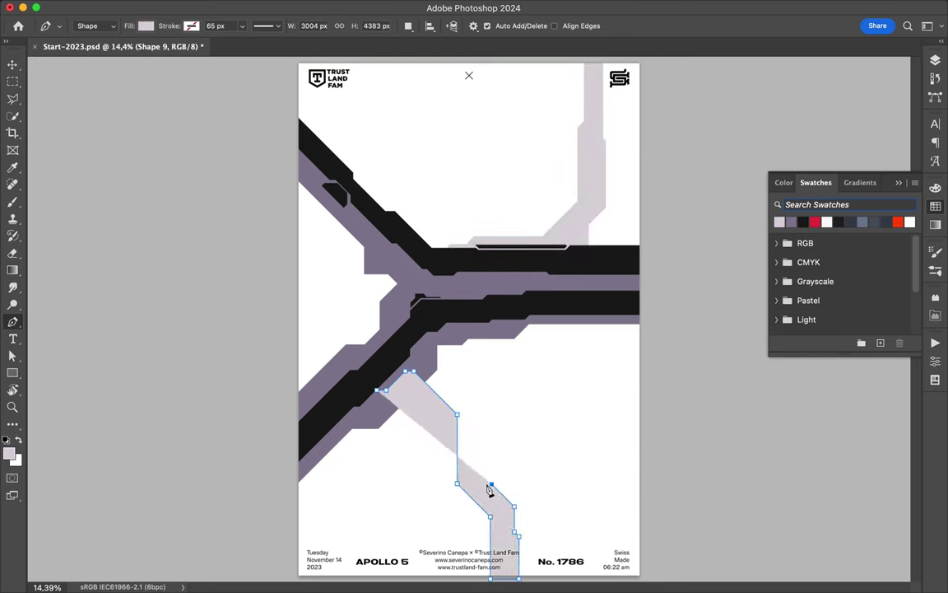
pyautogui.click(478, 406)
pyautogui.click(457, 382)
pyautogui.click(414, 341)
pyautogui.click(377, 393)
pyautogui.press('a')
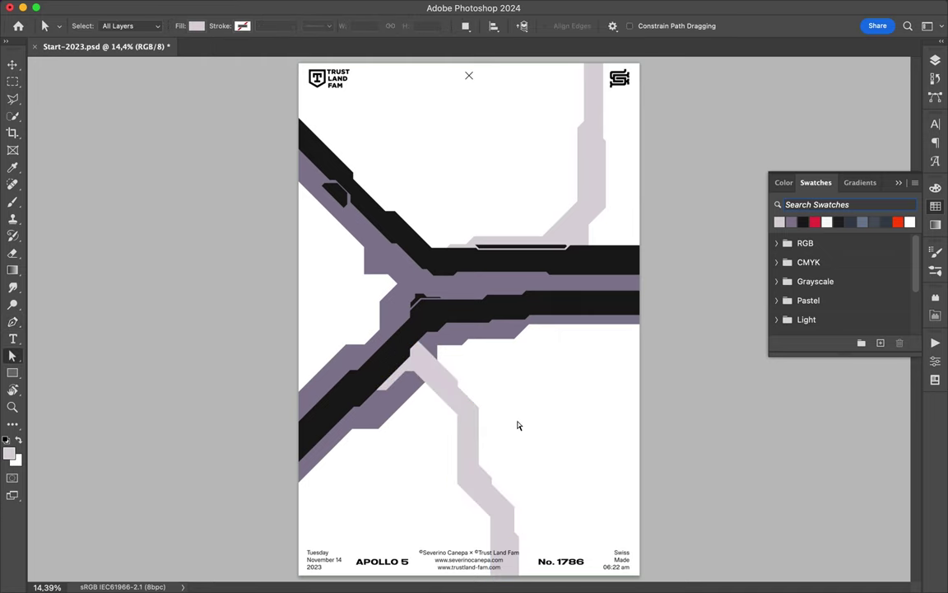
# - Add a small lilac piece over the purple band
pyautogui.scroll(-1, 482, 365)
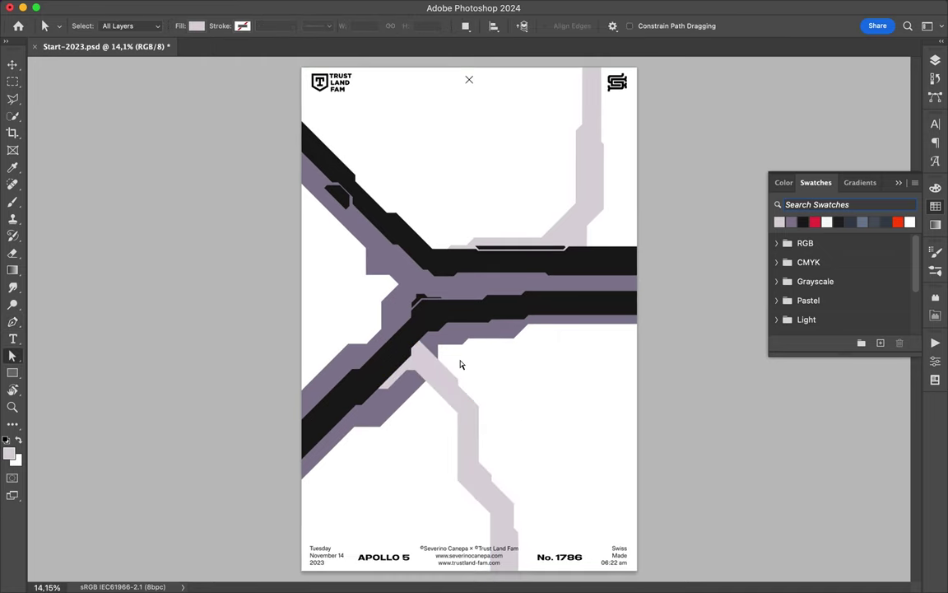
pyautogui.scroll(3, 460, 364)
pyautogui.scroll(3, 460, 364)
pyautogui.press('p')
pyautogui.click(442, 410)
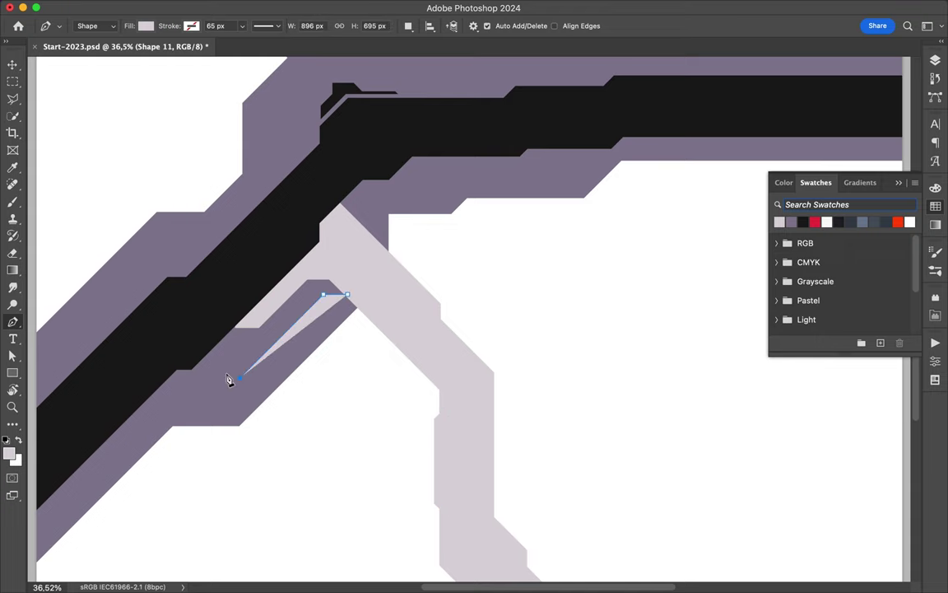
pyautogui.click(156, 378)
pyautogui.click(323, 294)
pyautogui.press('a')
# - Draw a thin lilac sliver extending down beside the new band
pyautogui.scroll(-2, 555, 269)
pyautogui.scroll(3, 551, 412)
pyautogui.press('p')
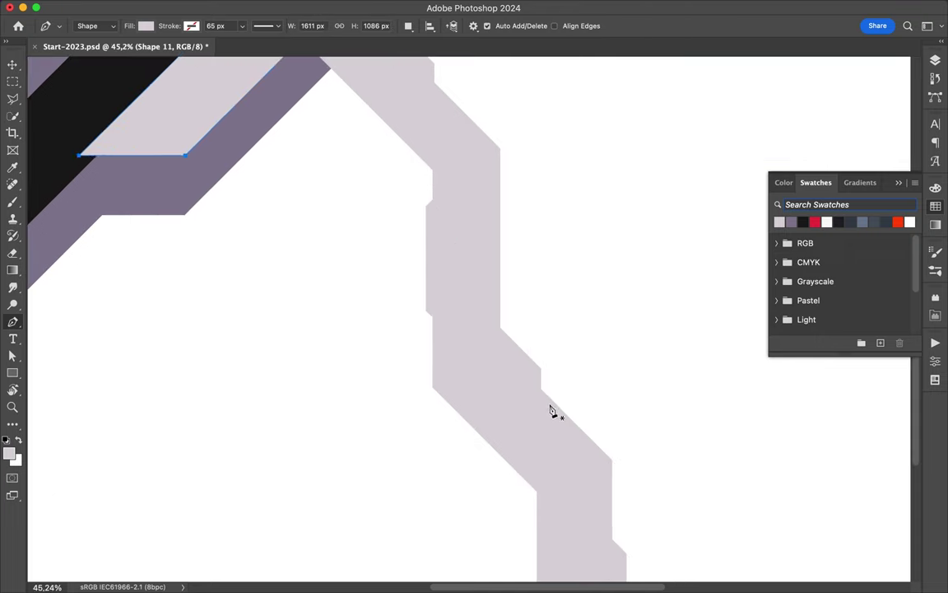
pyautogui.click(433, 420)
pyautogui.scroll(-5, 436, 433)
pyautogui.click(526, 513)
pyautogui.click(526, 536)
pyautogui.click(528, 540)
pyautogui.click(542, 329)
pyautogui.scroll(6, 619, 394)
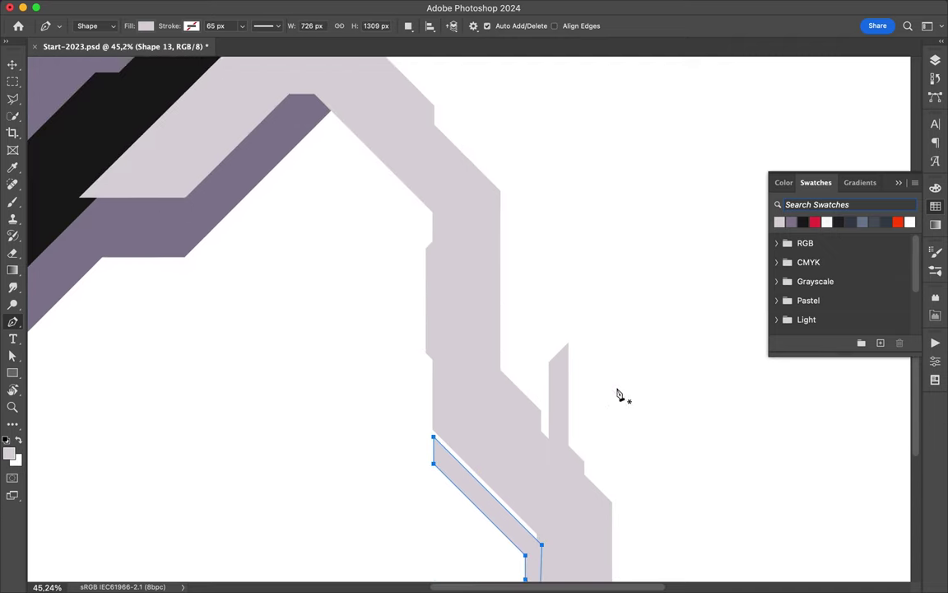
pyautogui.scroll(4, 618, 393)
# - Draw another four-cornered lilac piece ending at the band junction
pyautogui.click(417, 230)
pyautogui.click(347, 83)
pyautogui.click(298, 99)
pyautogui.click(304, 174)
# - Move Shapes 10–14 beneath the layout groups, then select Shape 14 and Shape 11
pyautogui.click(418, 225)
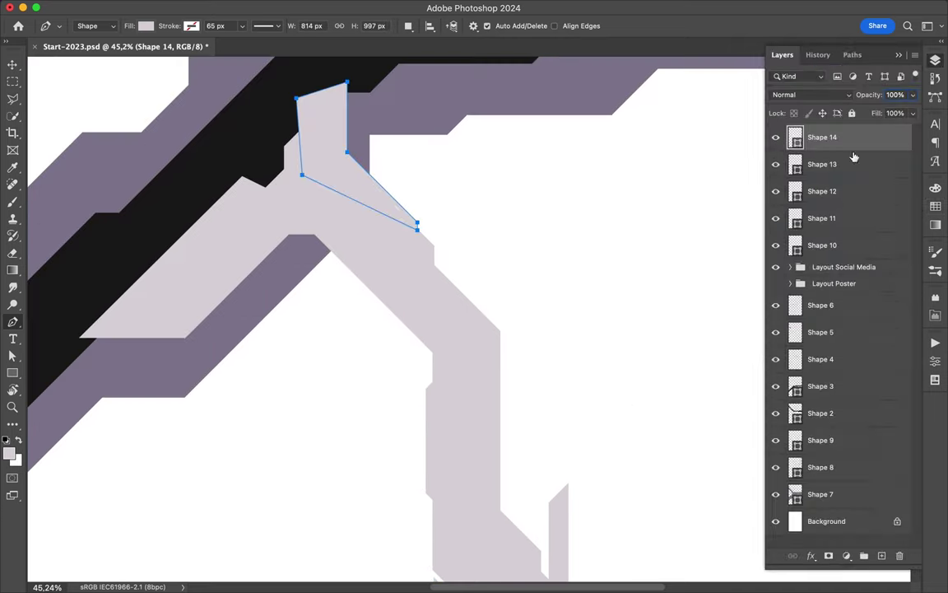
pyautogui.moveTo(822, 244); pyautogui.dragTo(815, 296)
pyautogui.scroll(-3, 344, 458)
pyautogui.press('v')
pyautogui.scroll(-3, 344, 458)
pyautogui.click(822, 170)
pyautogui.keyDown('super'); pyautogui.click(822, 251); pyautogui.keyUp('super')
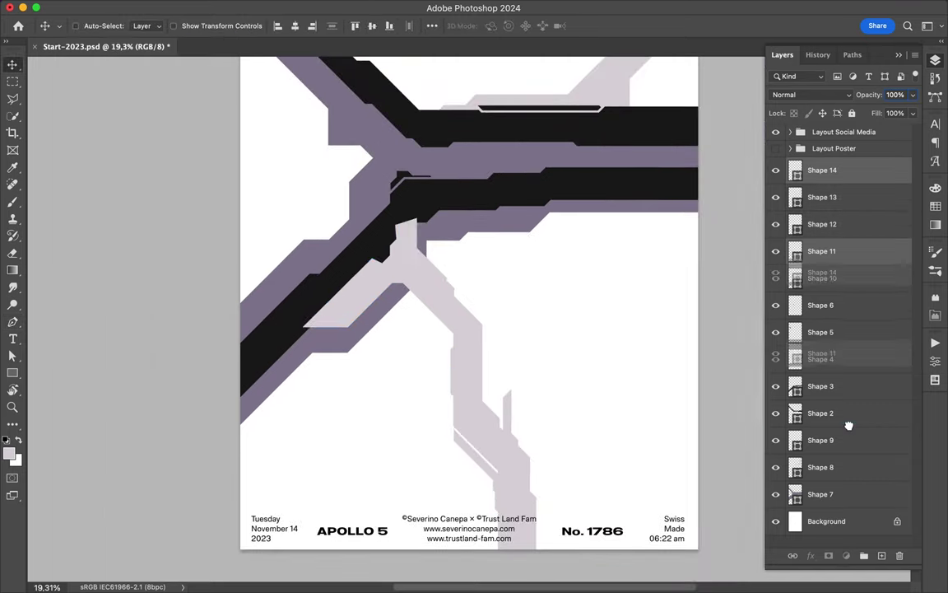
# - Move Shape 14 and Shape 11 below Shape 2, then select the Shape 3 layer
pyautogui.moveTo(821, 251); pyautogui.dragTo(822, 426)
pyautogui.scroll(3, 440, 309)
pyautogui.scroll(2, 607, 292)
pyautogui.scroll(3, 613, 279)
pyautogui.keyDown('super'); pyautogui.click(613, 279); pyautogui.keyUp('super')
# - Draw a notched black strip along the edge of the right-hand black band
pyautogui.press('p')
pyautogui.scroll(3, 609, 276)
pyautogui.click(502, 279)
pyautogui.moveTo(715, 276); pyautogui.dragTo(533, 280)
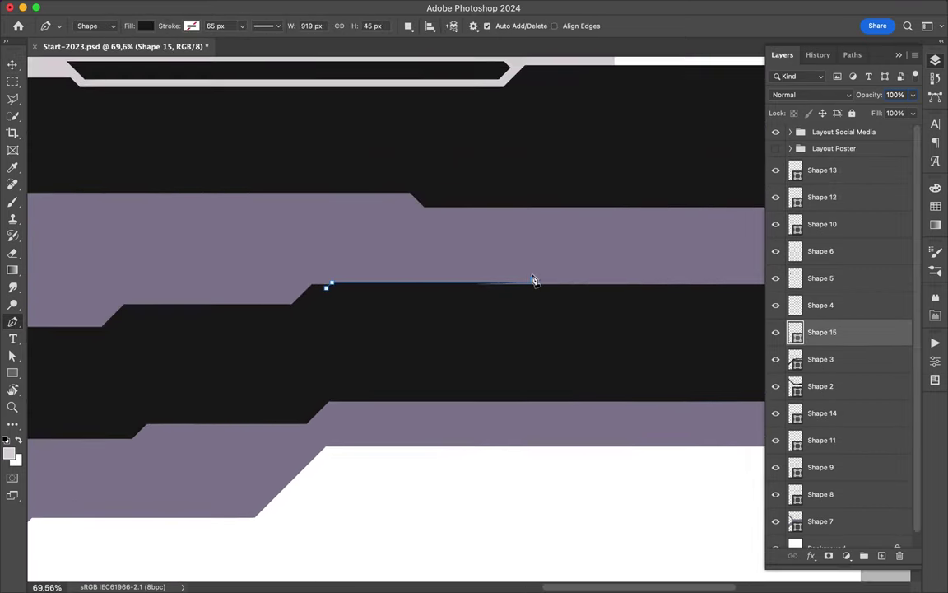
pyautogui.click(648, 273)
pyautogui.click(709, 273)
pyautogui.click(725, 287)
pyautogui.hscroll(5, 614, 391)
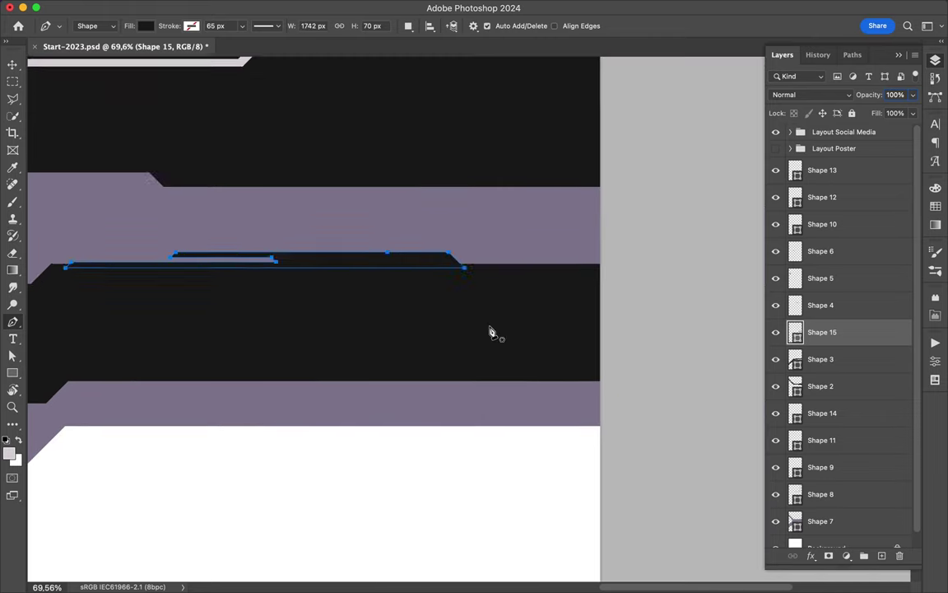
pyautogui.click(613, 385)
# - Draw a second black strip running along the canvas edge
pyautogui.scroll(-5, 628, 378)
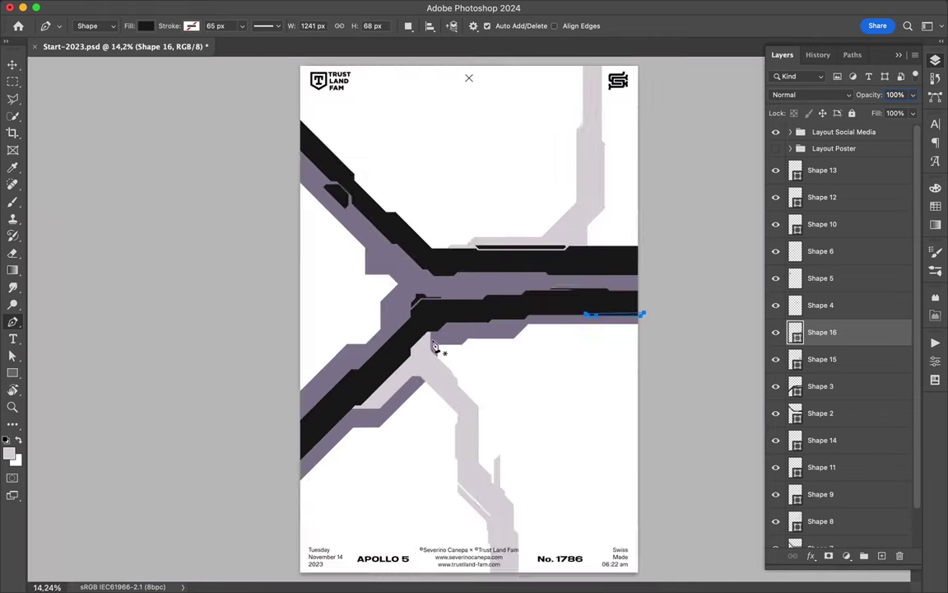
pyautogui.scroll(4, 320, 335)
pyautogui.click(231, 200)
pyautogui.click(215, 124)
pyautogui.click(213, 403)
# - Draw a notched black strip along the lower band's top edge to the canvas edge
pyautogui.scroll(-3, 385, 173)
pyautogui.scroll(5, 386, 173)
pyautogui.hscroll(3, 385, 173)
pyautogui.hscroll(-3, 385, 173)
pyautogui.click(286, 265)
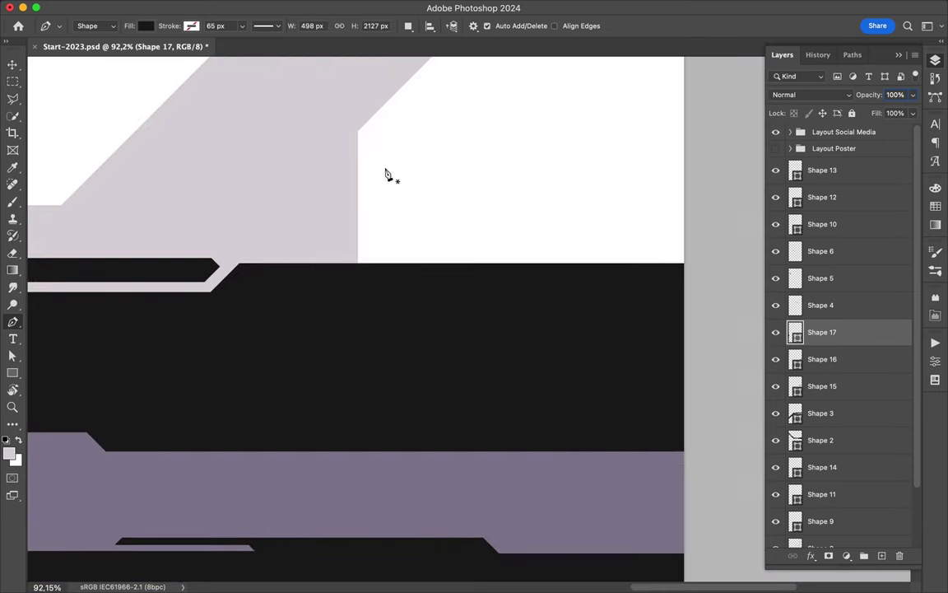
pyautogui.click(469, 248)
pyautogui.click(694, 257)
pyautogui.click(694, 275)
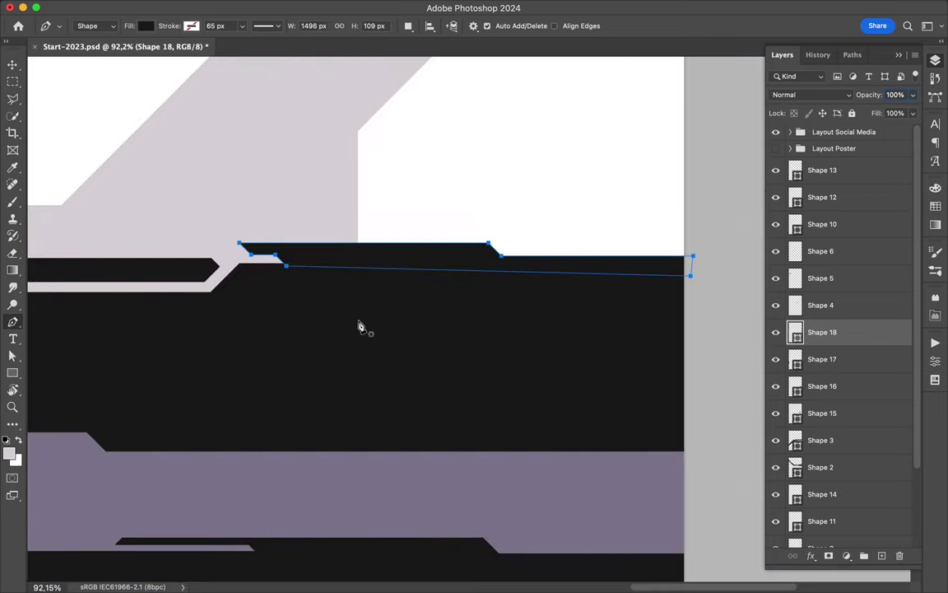
pyautogui.press('v')
pyautogui.scroll(-3, 583, 314)
pyautogui.scroll(2, 409, 273)
pyautogui.scroll(2, 406, 271)
pyautogui.scroll(-1, 634, 212)
pyautogui.scroll(-3, 630, 235)
pyautogui.scroll(4, 597, 208)
# - Draw a thin lilac sliver shape beside the pale band with the Pen tool
pyautogui.press('p')
pyautogui.click(550, 314)
pyautogui.click(412, 450)
pyautogui.click(370, 450)
pyautogui.click(542, 110)
pyautogui.scroll(5, 617, 206)
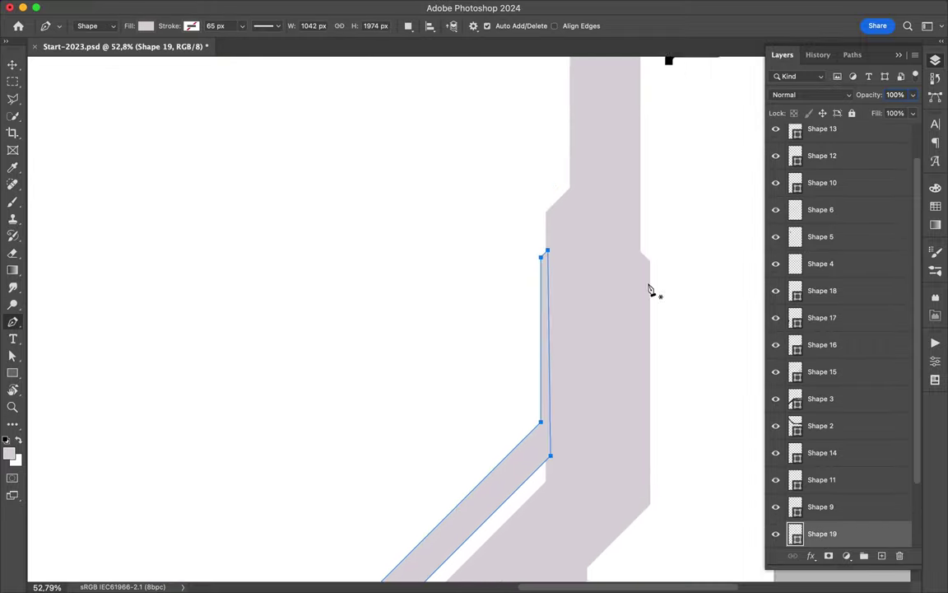
pyautogui.press('Return')
# - Draw another lilac sliver with a vertical edge
pyautogui.click(639, 113)
pyautogui.scroll(-8, 574, 265)
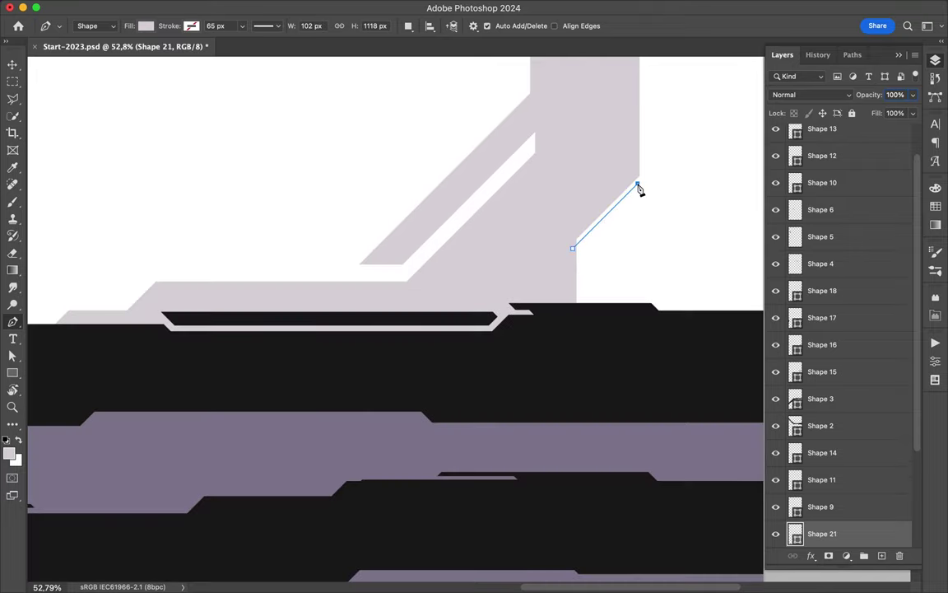
pyautogui.click(621, 239)
pyautogui.click(622, 320)
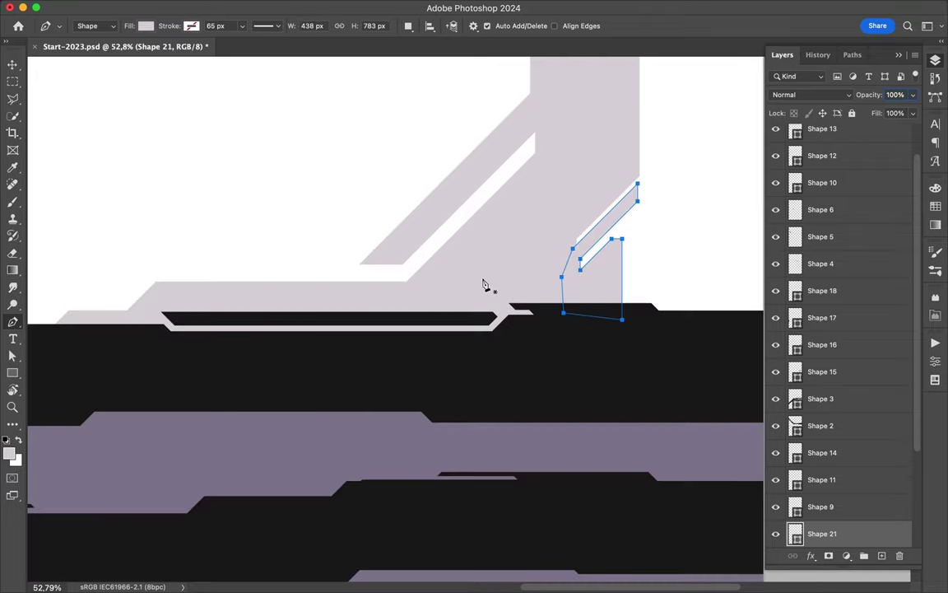
# - Trace a stepped, notched lilac strip along the diagonal black band
pyautogui.hscroll(-10, 484, 284)
pyautogui.scroll(3, 167, 155)
pyautogui.click(323, 304)
pyautogui.click(349, 327)
pyautogui.click(348, 367)
pyautogui.click(408, 426)
pyautogui.click(455, 426)
pyautogui.click(552, 522)
pyautogui.click(554, 551)
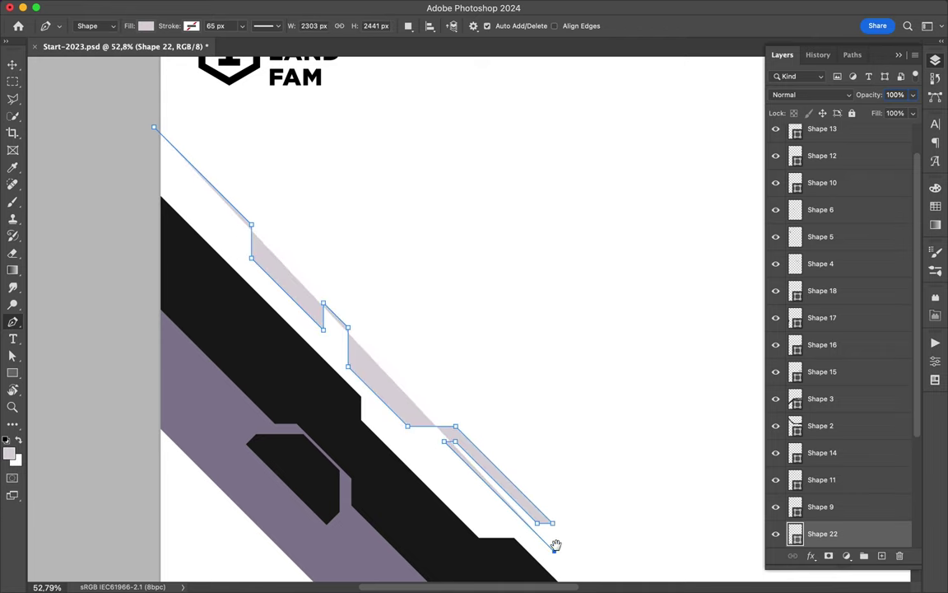
pyautogui.click(592, 551)
# - Outline a lilac sliver running rightward along the central black band
pyautogui.scroll(-5, 508, 372)
pyautogui.hscroll(3, 509, 372)
pyautogui.scroll(3, 269, 212)
pyautogui.hscroll(-4, 282, 131)
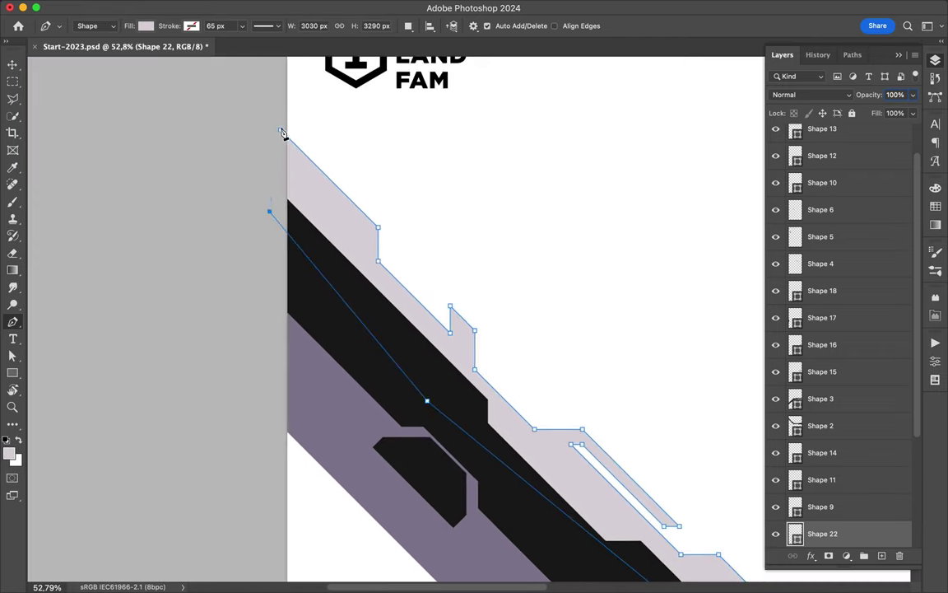
pyautogui.scroll(-2, 285, 137)
pyautogui.hscroll(10, 284, 137)
pyautogui.scroll(2, 169, 205)
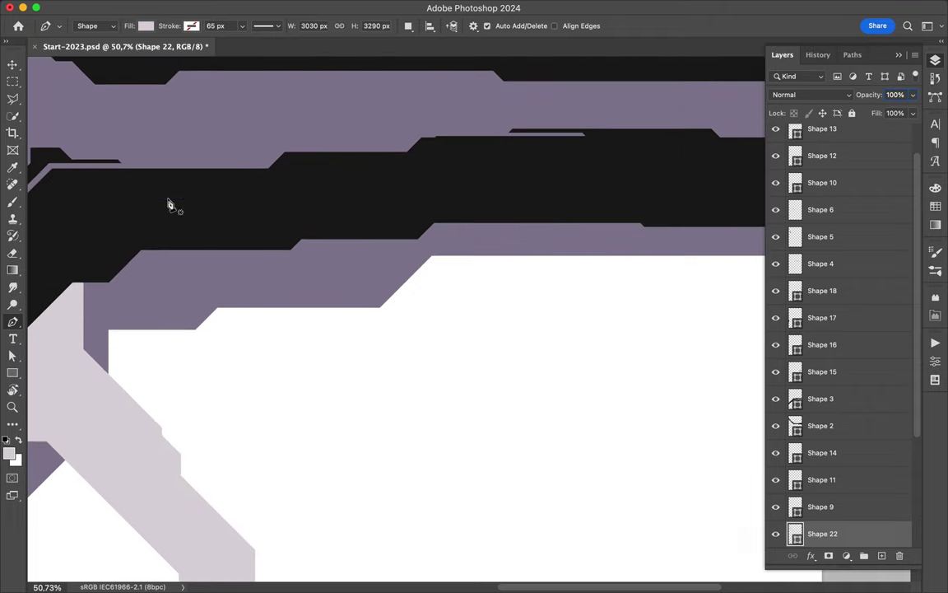
pyautogui.click(255, 142)
pyautogui.click(209, 135)
pyautogui.click(300, 134)
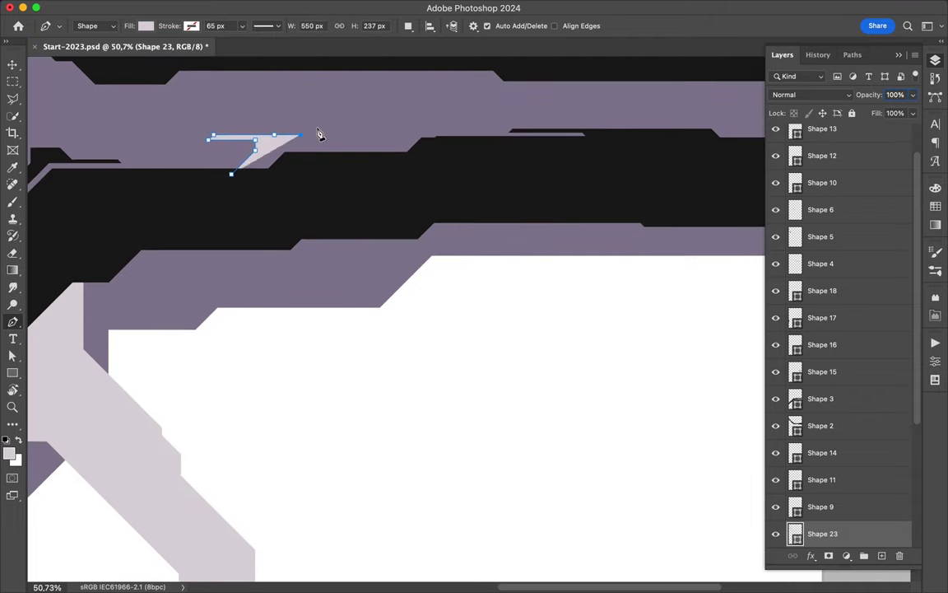
pyautogui.click(471, 128)
# - Fit the poster in view and select the new sliver's path outline
pyautogui.press('v')
pyautogui.hotkey('ctrl', '0')
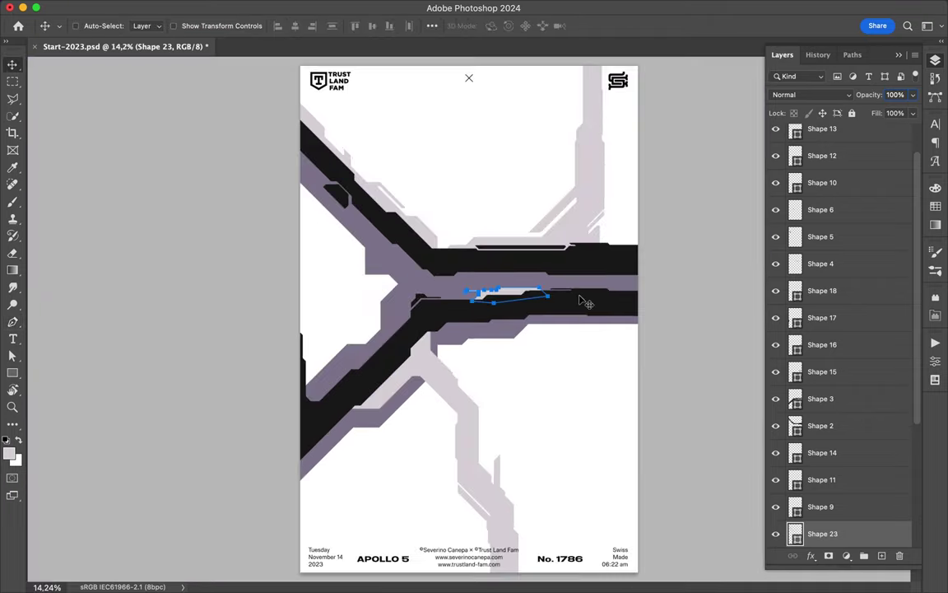
pyautogui.scroll(1, 550, 377)
pyautogui.scroll(-1, 434, 366)
pyautogui.scroll(3, 417, 330)
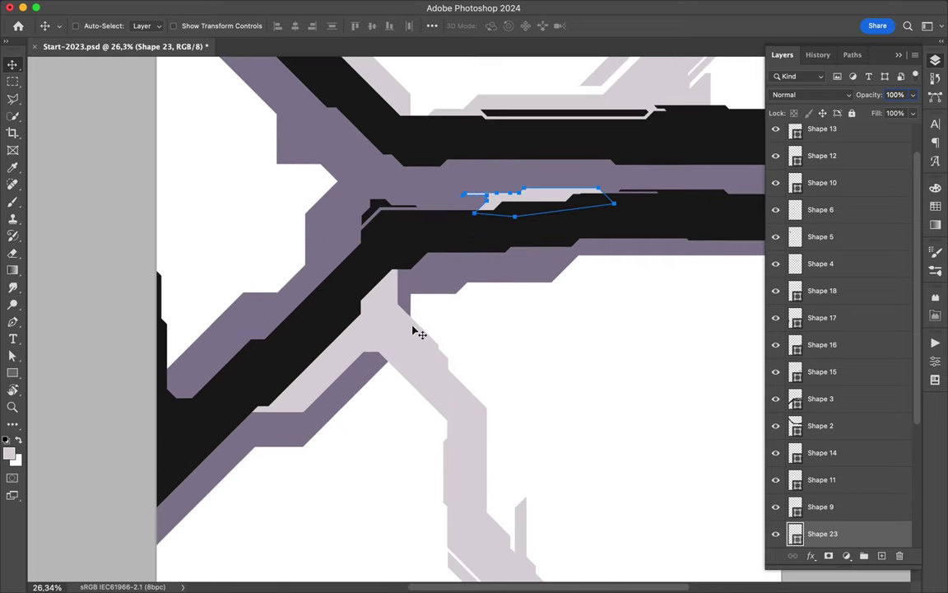
pyautogui.press('a')
pyautogui.click(404, 304)
# - Start a lilac piece at the band junction and move Shape 24 below Shape 3
pyautogui.press('p')
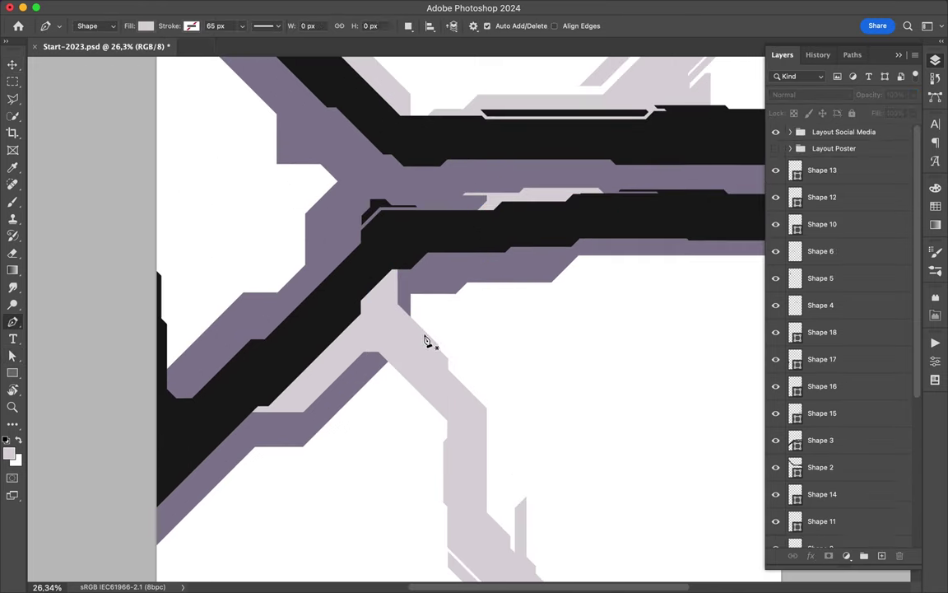
pyautogui.click(424, 328)
pyautogui.press('v')
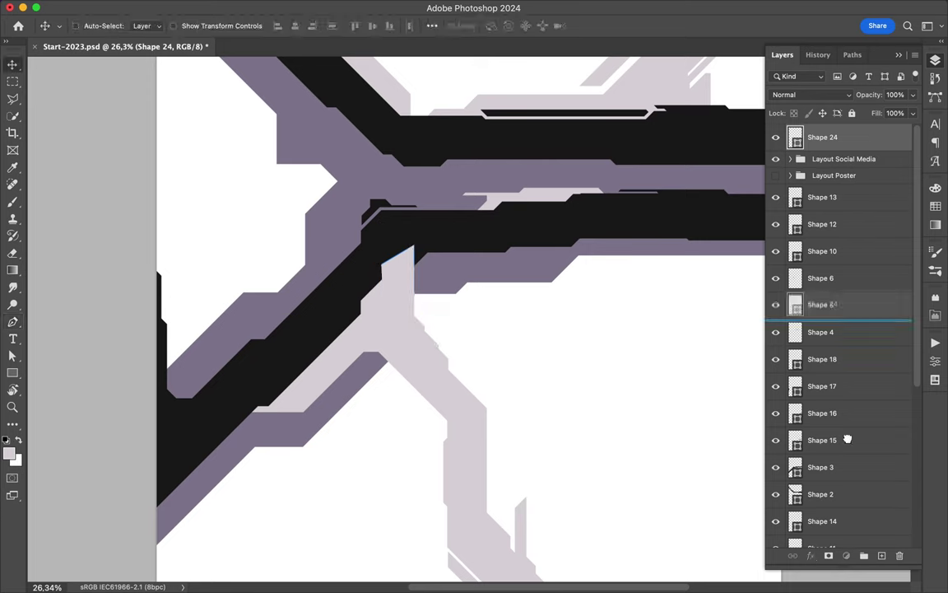
pyautogui.moveTo(815, 142); pyautogui.dragTo(823, 479)
pyautogui.scroll(2, 536, 377)
pyautogui.scroll(1, 378, 346)
# - Draw a lilac sliver with a diagonal top edge beside the pale band
pyautogui.press('p')
pyautogui.scroll(2, 379, 345)
pyautogui.click(305, 218)
pyautogui.click(304, 341)
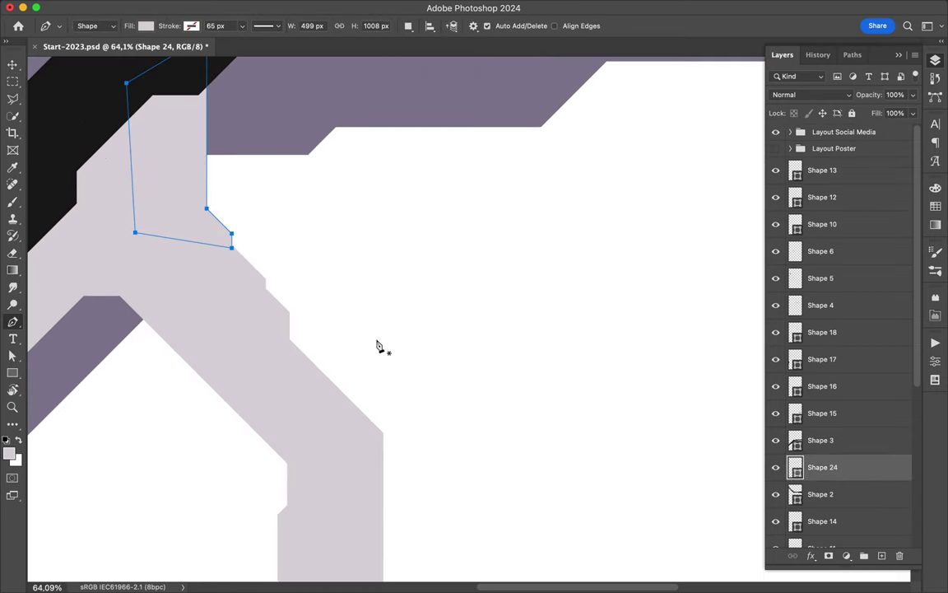
pyautogui.click(391, 548)
pyautogui.click(401, 406)
pyautogui.click(383, 391)
pyautogui.click(343, 337)
pyautogui.click(342, 169)
# - Rasterize Shape 25 and cut away part of it with a polygonal lasso selection
pyautogui.rightClick(820, 472)
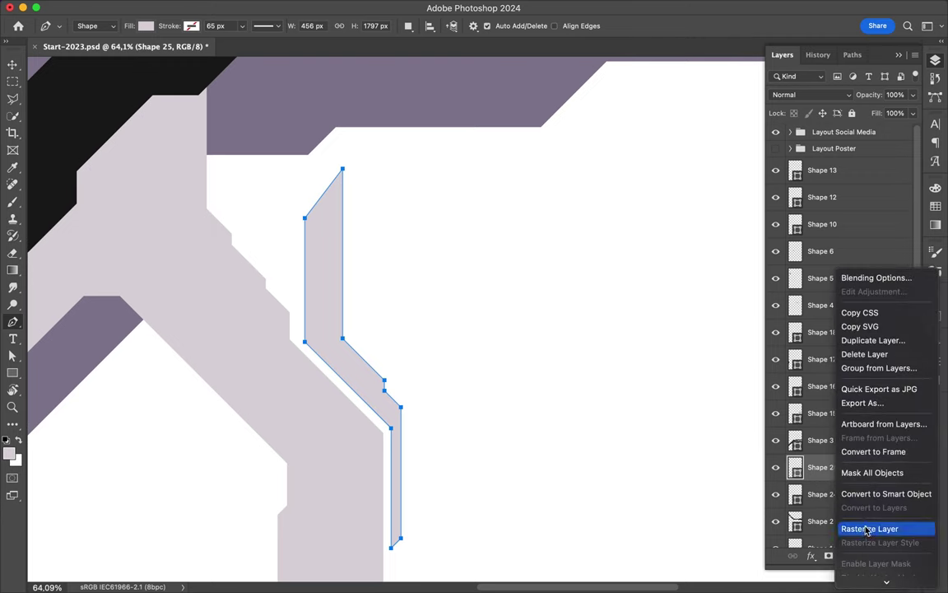
pyautogui.click(857, 528)
pyautogui.press('l')
pyautogui.click(299, 222)
pyautogui.click(346, 144)
pyautogui.click(351, 173)
pyautogui.doubleClick(278, 197)
pyautogui.press('super+0')
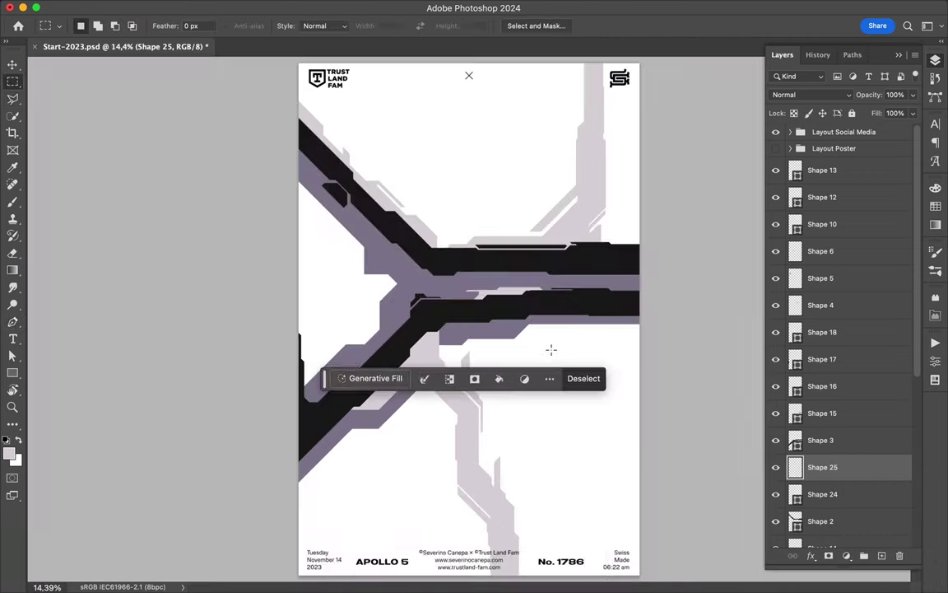
pyautogui.press('super+d')
# - Save the document and start a new shape left of the poster
pyautogui.press('m')
pyautogui.press('super+s')
pyautogui.press('p')
pyautogui.click(284, 137)
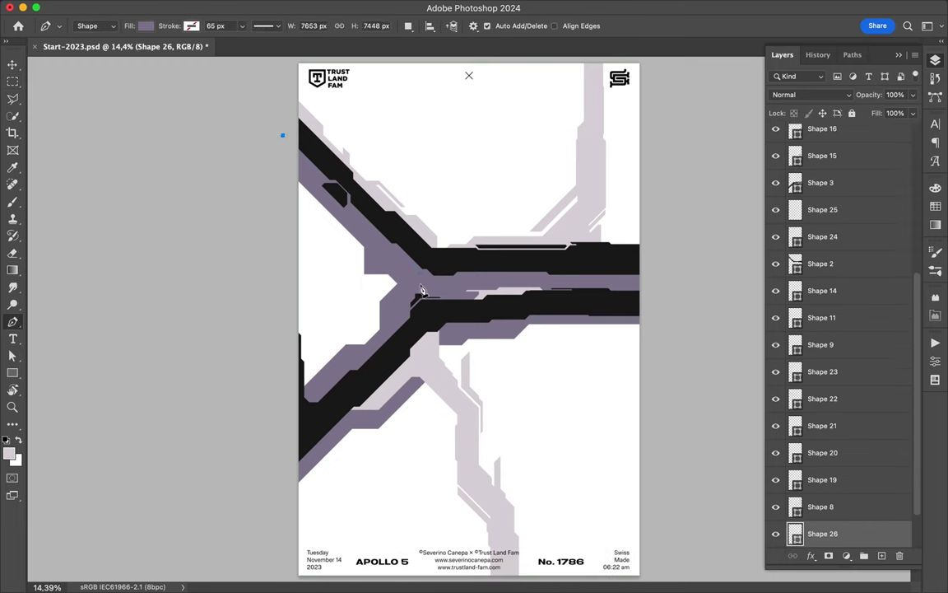
# - Finish the large left polygon with a light lilac fill, sent behind the bands
pyautogui.click(420, 272)
pyautogui.click(390, 340)
pyautogui.click(278, 412)
pyautogui.click(284, 137)
pyautogui.click(935, 224)
pyautogui.click(791, 219)
pyautogui.press('super+[')
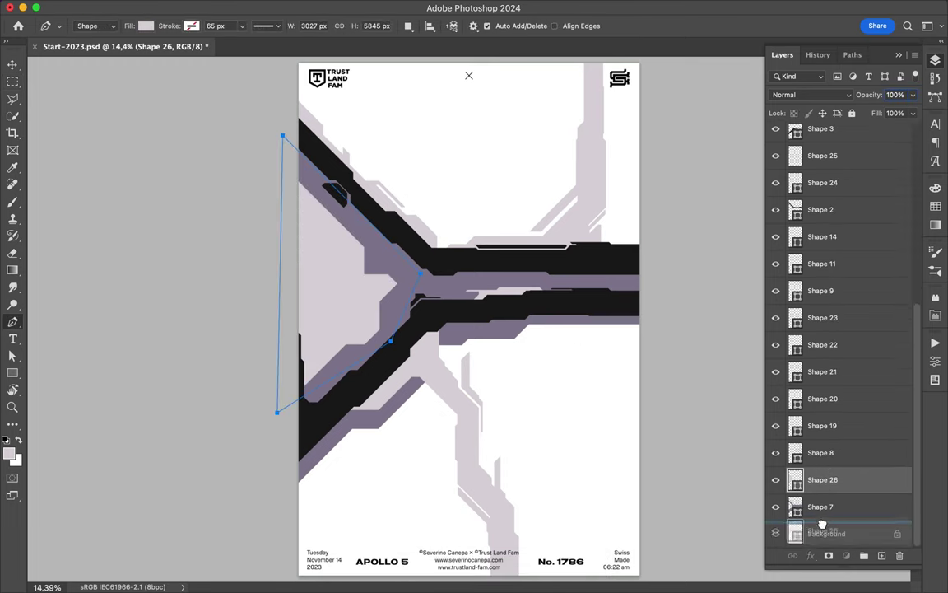
# - Select Shape 3 and draw a black notch on the diagonal band
pyautogui.scroll(3, 408, 396)
pyautogui.keyDown('super'); pyautogui.click(323, 392); pyautogui.keyUp('super')
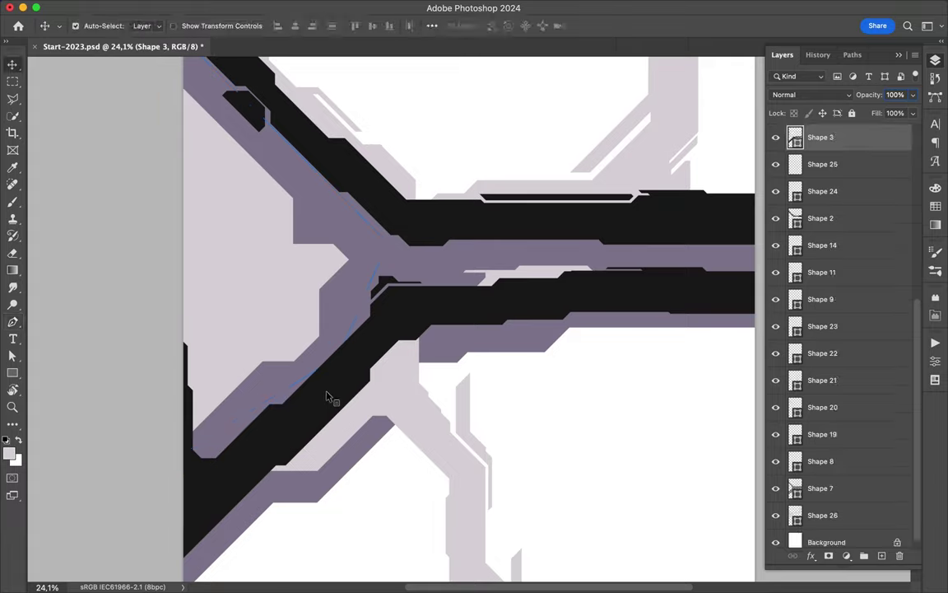
pyautogui.scroll(3, 332, 397)
pyautogui.scroll(3, 210, 474)
pyautogui.click(201, 475)
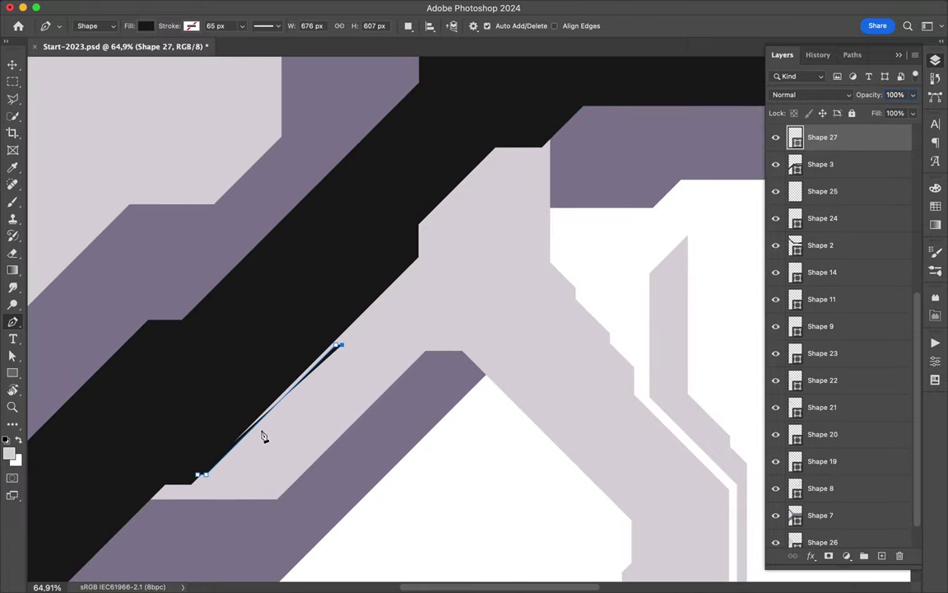
pyautogui.click(426, 298)
pyautogui.click(426, 274)
pyautogui.click(382, 274)
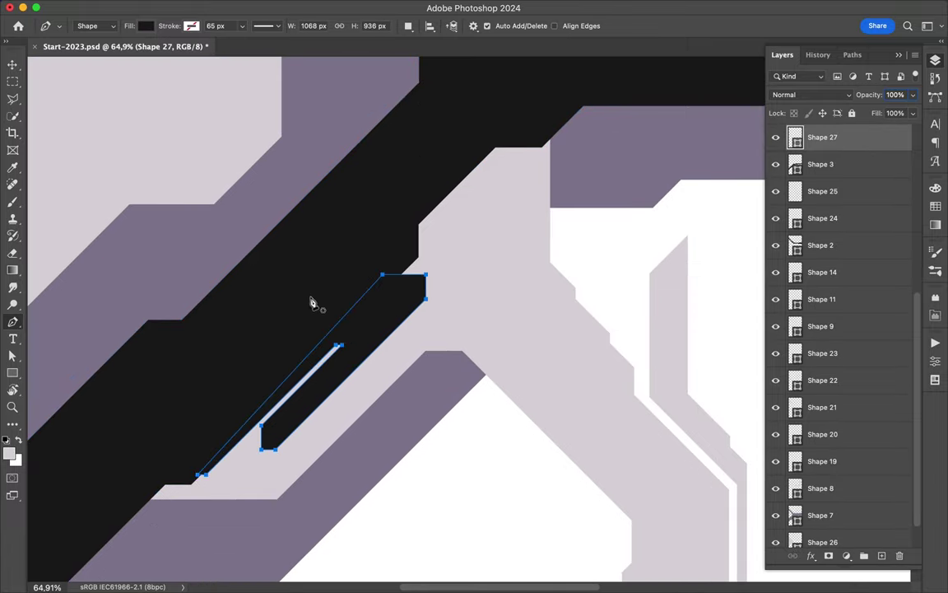
# - Reshape the Shape 27 black notch by dragging one of its corners
pyautogui.press('v')
pyautogui.scroll(-1, 479, 494)
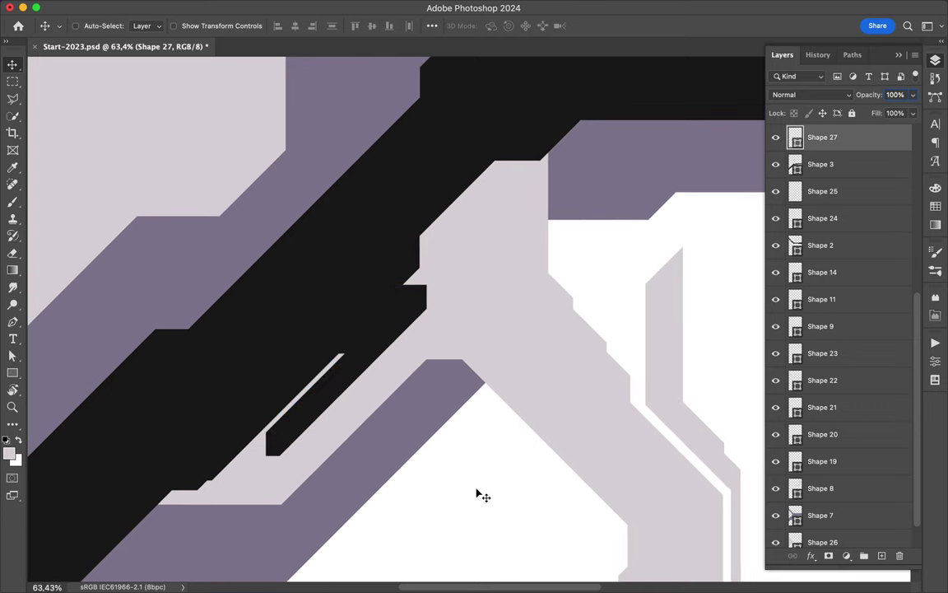
pyautogui.press('a')
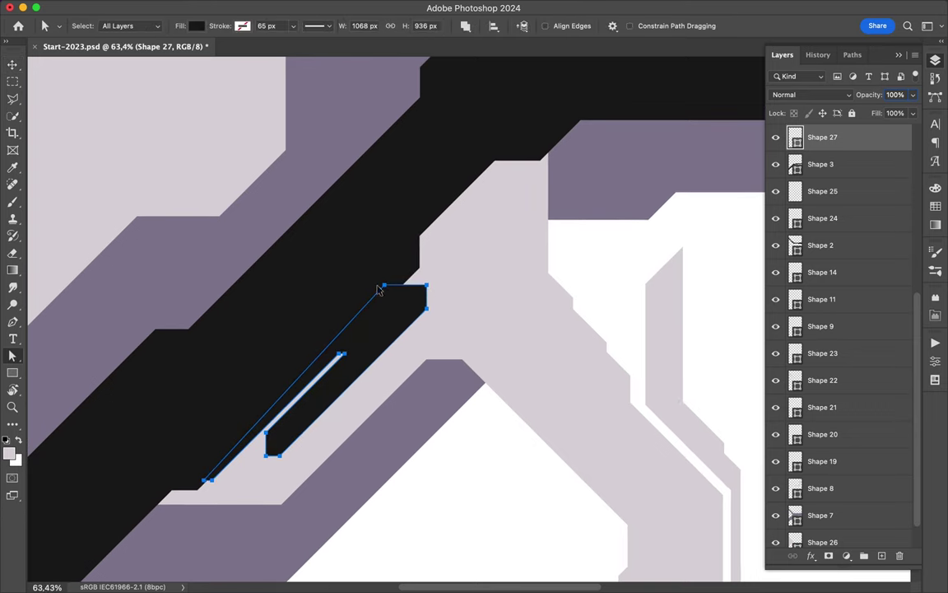
pyautogui.doubleClick(428, 313)
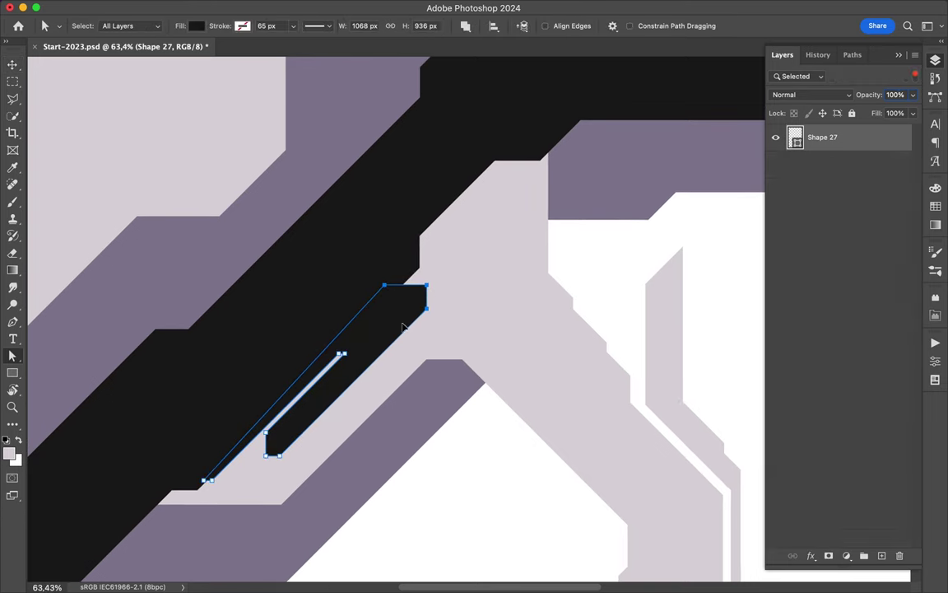
pyautogui.moveTo(429, 313); pyautogui.dragTo(402, 349)
pyautogui.press('v')
pyautogui.hotkey('ctrl', '0')
# - Draw a black parallelogram notch on the central band
pyautogui.press('p')
pyautogui.scroll(3, 482, 307)
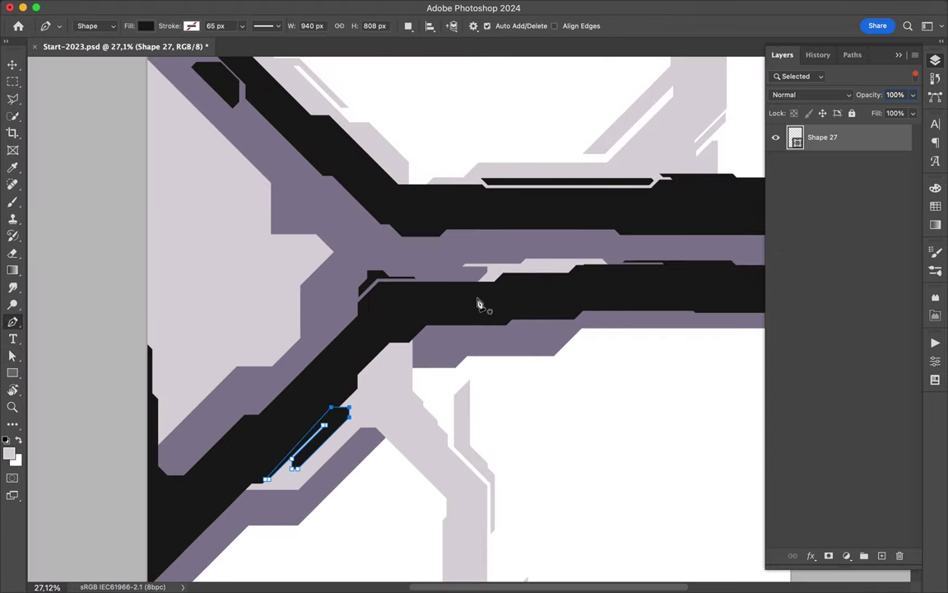
pyautogui.scroll(3, 417, 277)
pyautogui.moveTo(416, 274); pyautogui.dragTo(432, 289)
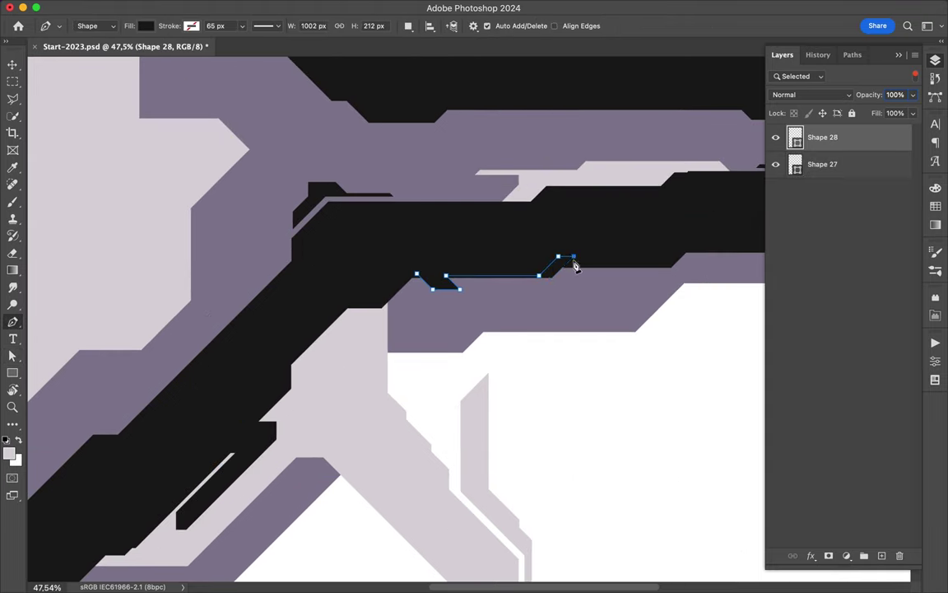
pyautogui.click(623, 260)
pyautogui.click(589, 294)
pyautogui.click(546, 294)
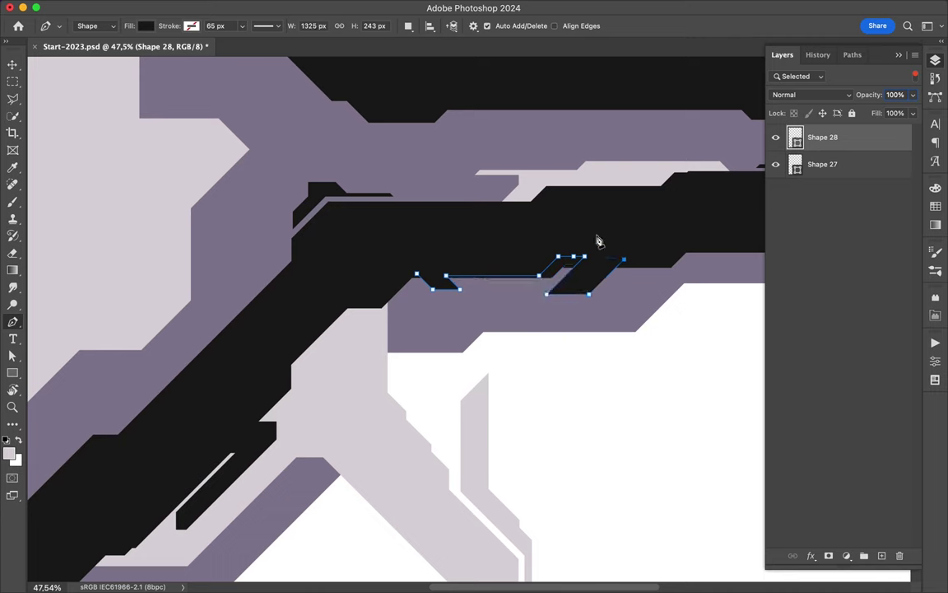
# - Begin a new small sliver shape with its first two points
pyautogui.scroll(-3, 593, 352)
pyautogui.scroll(-2, 629, 307)
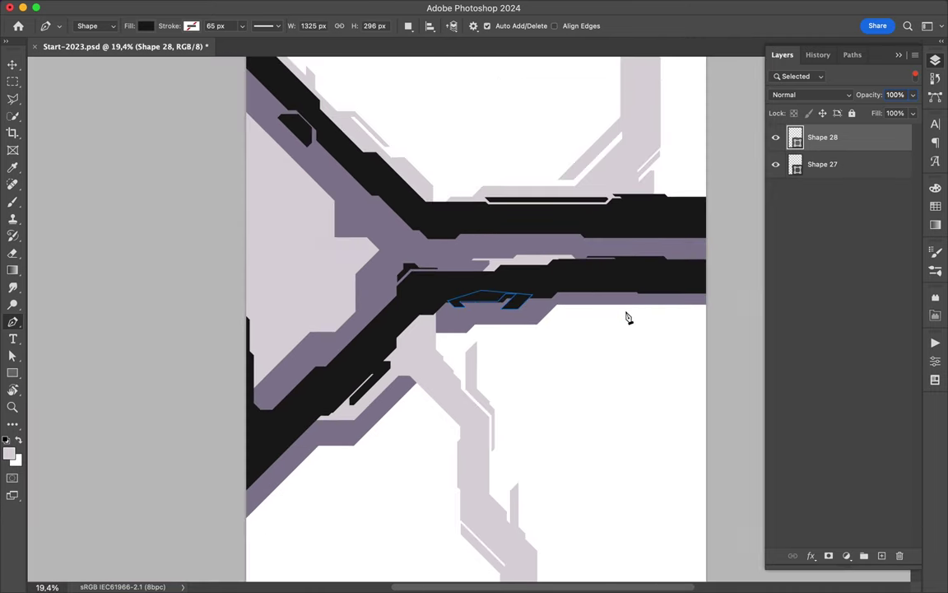
pyautogui.scroll(2, 374, 342)
pyautogui.scroll(3, 374, 342)
pyautogui.scroll(1, 373, 324)
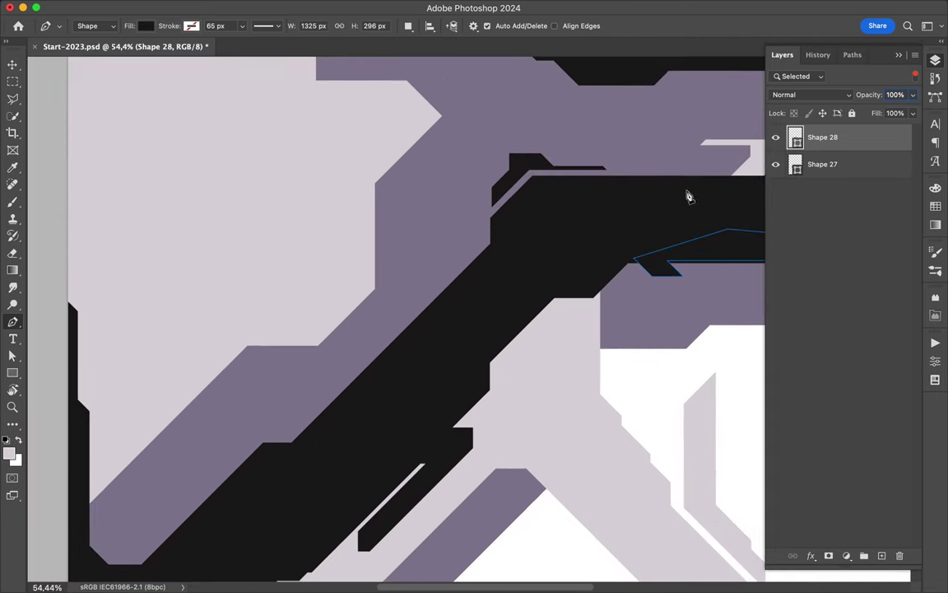
pyautogui.click(308, 436)
pyautogui.click(206, 436)
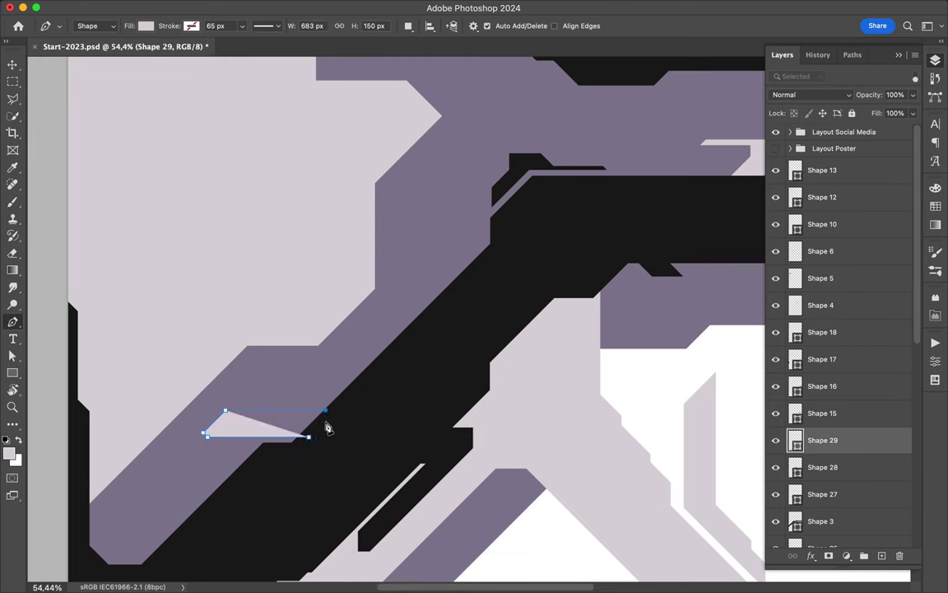
# - Finish the small sliver in black and copy the bar upward
pyautogui.click(326, 411)
pyautogui.click(935, 206)
pyautogui.click(779, 222)
pyautogui.press('v')
pyautogui.moveTo(305, 431)
pyautogui.mouseDown()
pyautogui.moveTo(334, 403)
pyautogui.moveTo(423, 248)
pyautogui.mouseUp()
# - Stand the copied bar upright and align it using spacing guides
pyautogui.hotkey('ctrl', 'alt', 't')
pyautogui.press('Return')
pyautogui.moveTo(494, 238)
pyautogui.keyDown('shift'); pyautogui.mouseDown()
pyautogui.moveTo(434, 222)
pyautogui.moveTo(436, 268)
pyautogui.moveTo(419, 260)
pyautogui.mouseUp(); pyautogui.keyUp('shift')
# - Reposition a small black bar after undoing a misplaced move
pyautogui.hotkey('ctrl', '0')
pyautogui.scroll(5, 577, 354)
pyautogui.moveTo(206, 194); pyautogui.dragTo(229, 245)
pyautogui.click(155, 7)
pyautogui.press('Escape')
pyautogui.moveTo(231, 197); pyautogui.dragTo(282, 216)
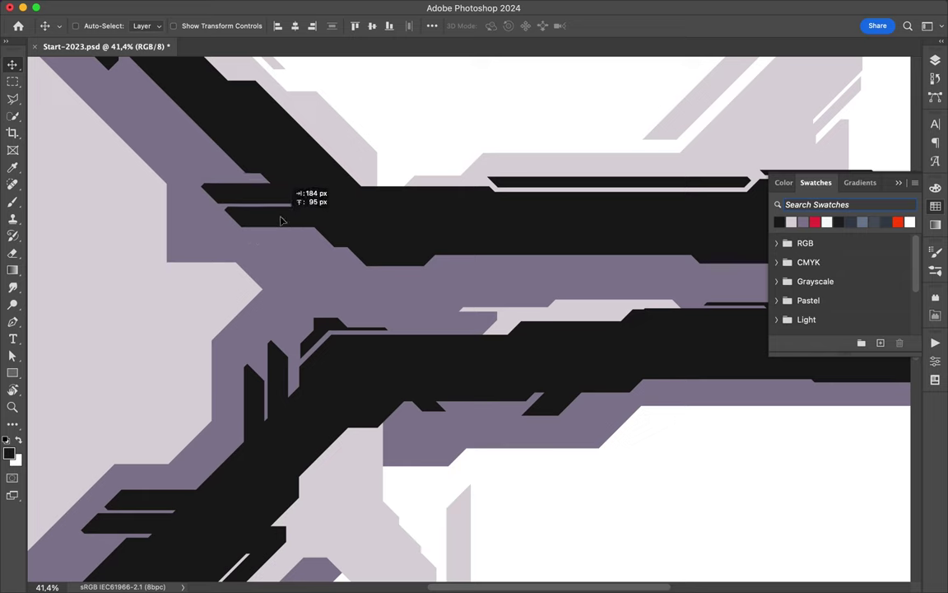
# - Rotate the two small bars 45° and place them beside the upper band
pyautogui.scroll(1, 294, 342)
pyautogui.hscroll(2, 294, 341)
pyautogui.scroll(1, 294, 342)
pyautogui.moveTo(159, 434); pyautogui.dragTo(276, 181)
pyautogui.hotkey('ctrl', 't')
pyautogui.moveTo(326, 123); pyautogui.dragTo(247, 103)
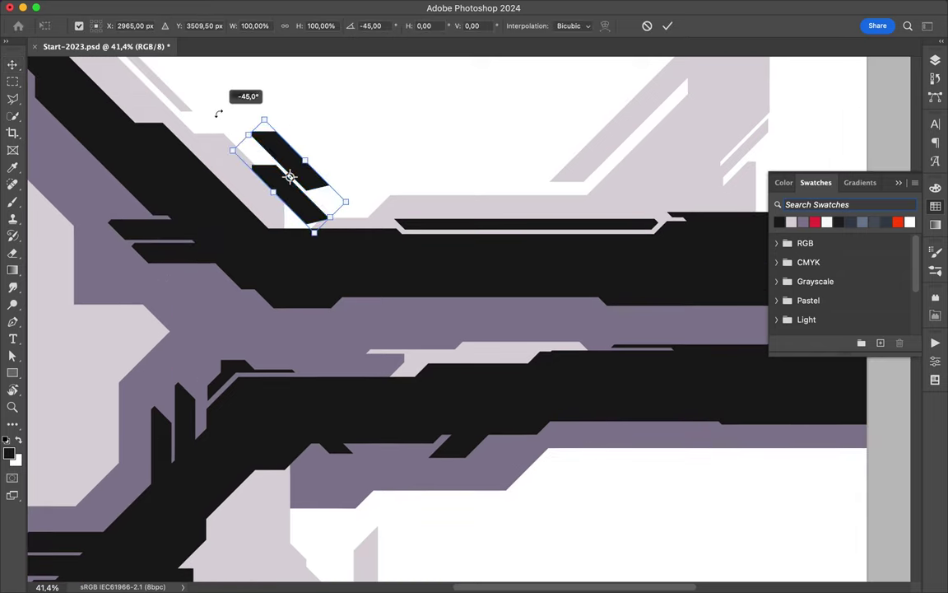
pyautogui.press('Return')
pyautogui.moveTo(313, 191)
pyautogui.mouseDown()
pyautogui.moveTo(283, 229)
pyautogui.moveTo(328, 239)
pyautogui.mouseUp()
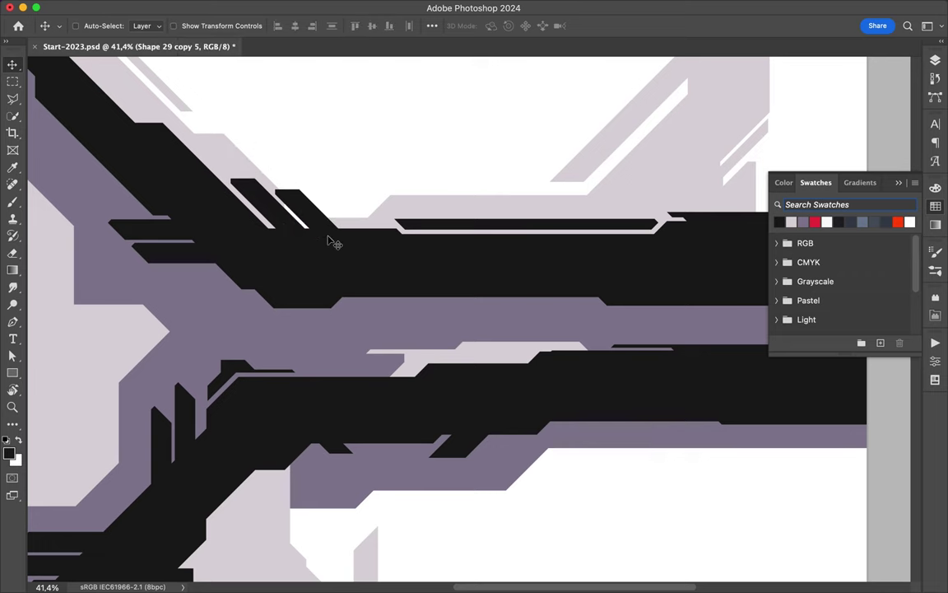
# - Save the poster and zoom out to view more of it
pyautogui.hotkey('ctrl', '0')
pyautogui.hotkey('ctrl', 's')
pyautogui.scroll(5, 501, 327)
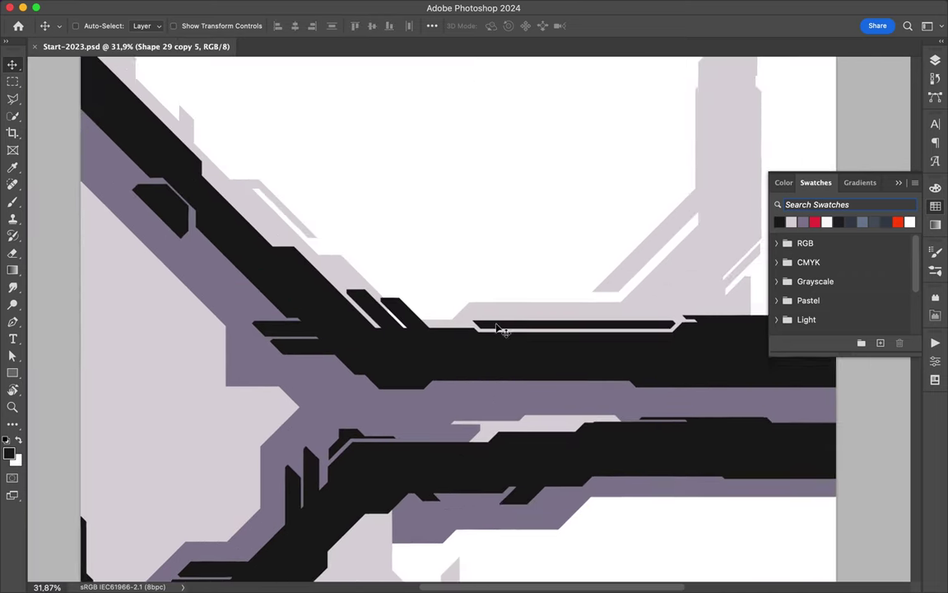
pyautogui.scroll(-3, 546, 264)
pyautogui.scroll(2, 546, 265)
pyautogui.press('p')
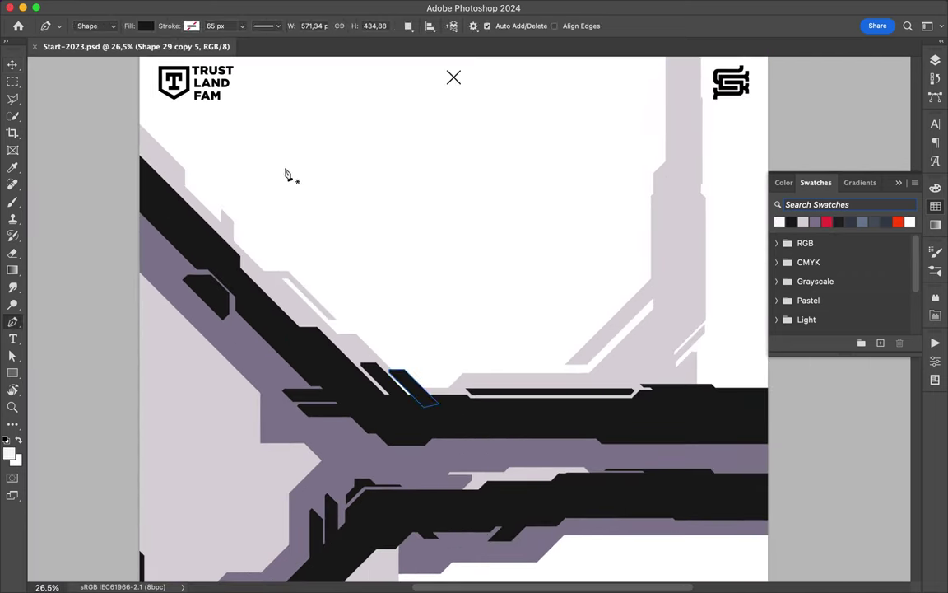
pyautogui.press('F7')
pyautogui.scroll(-1, 468, 309)
# - Trace the white shape's outline across the top white area and up to the top-right corner
pyautogui.moveTo(309, 238); pyautogui.dragTo(320, 245)
pyautogui.press('F7')
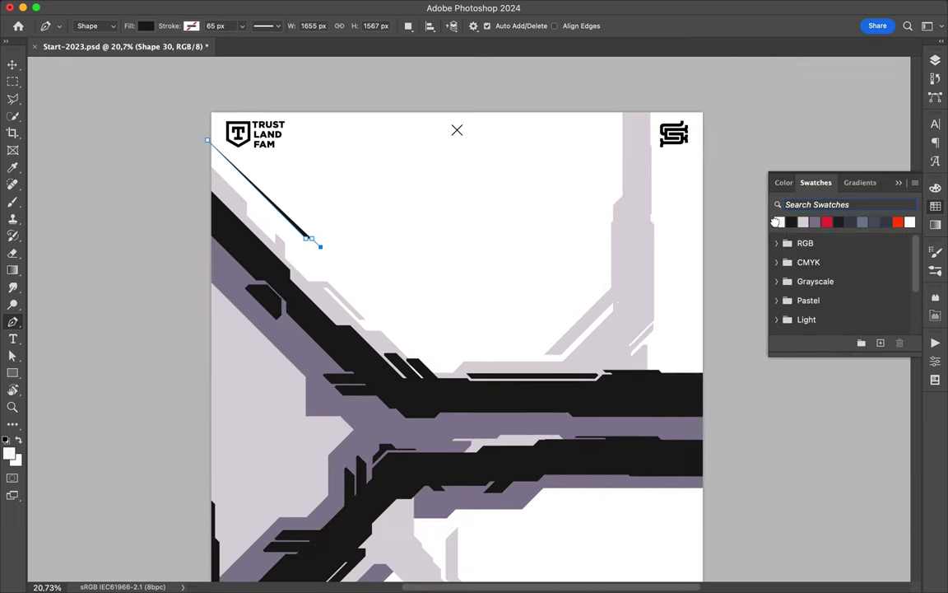
pyautogui.click(530, 341)
pyautogui.click(558, 314)
pyautogui.click(558, 304)
pyautogui.click(609, 252)
pyautogui.click(608, 177)
pyautogui.click(705, 108)
# - Continue the white shape down the right edge to the bottom and close it
pyautogui.scroll(-3, 718, 119)
pyautogui.click(715, 251)
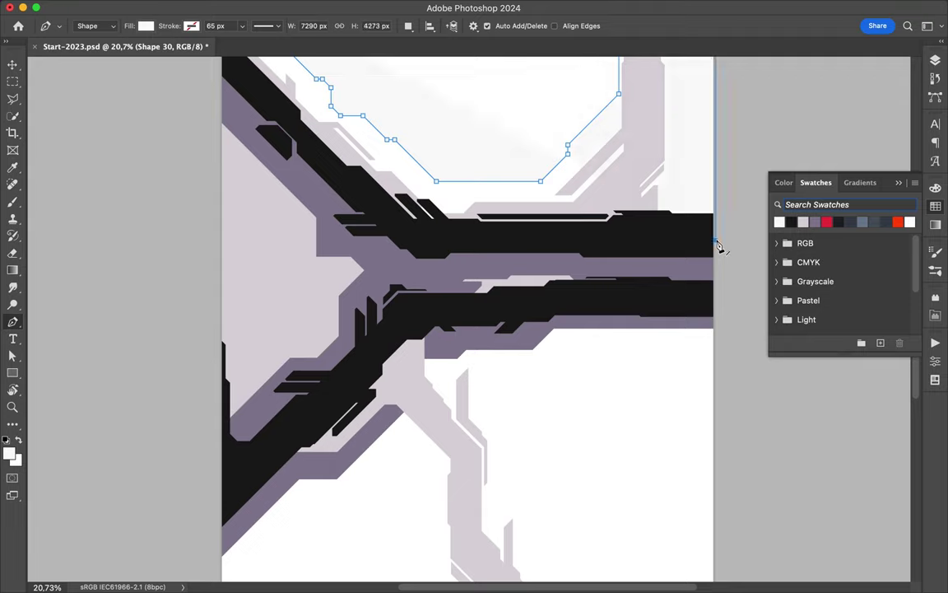
pyautogui.scroll(5, 716, 250)
pyautogui.scroll(-5, 716, 251)
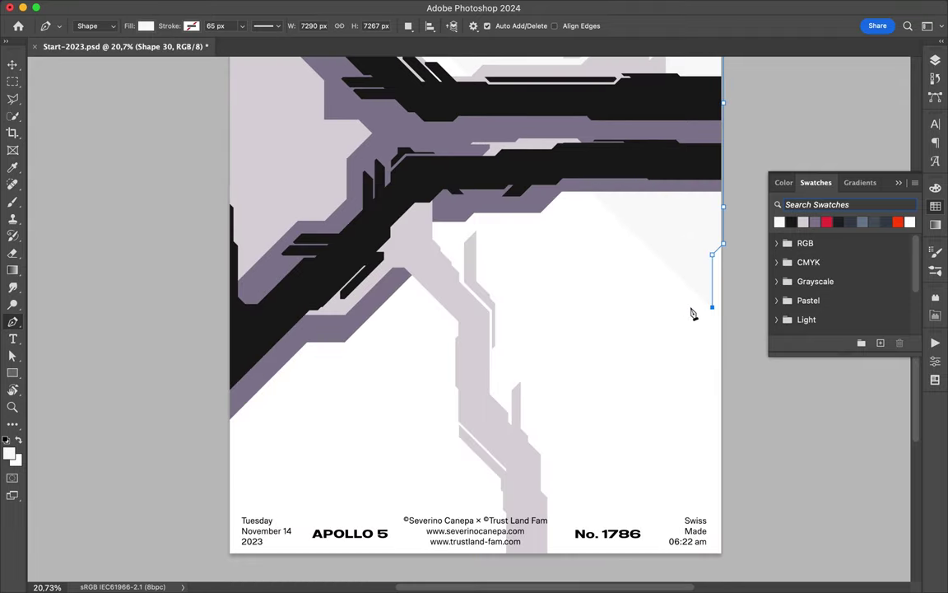
pyautogui.click(561, 554)
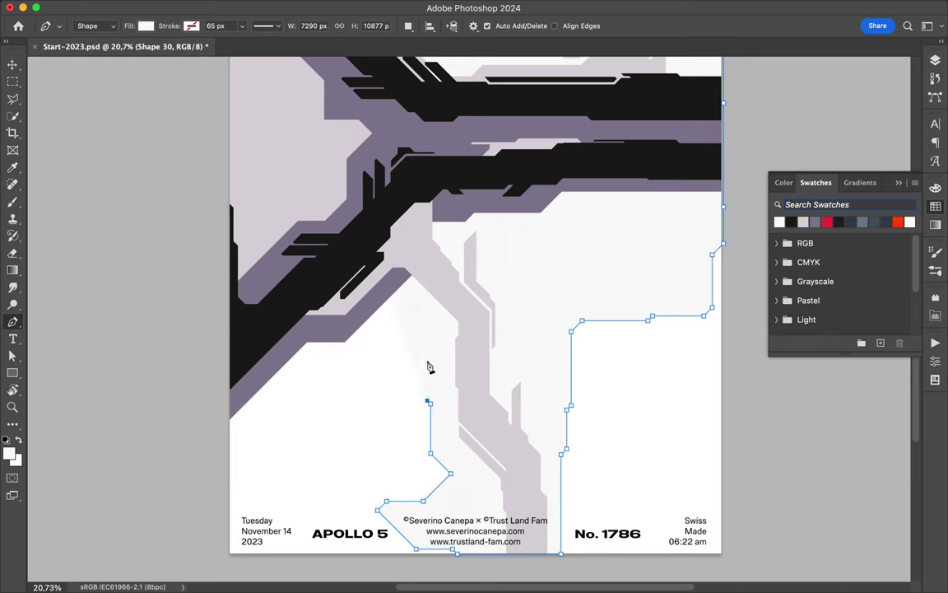
pyautogui.scroll(3, 398, 174)
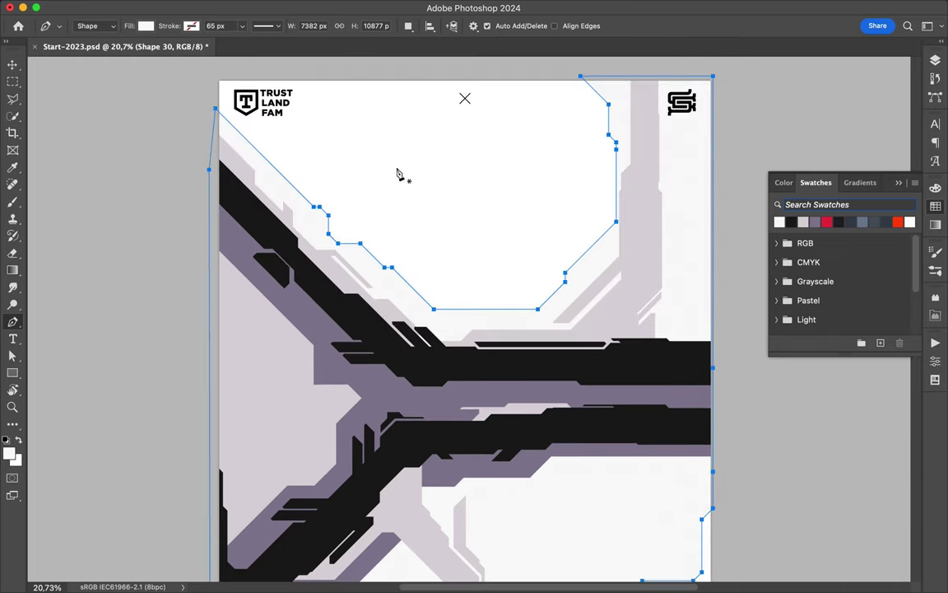
pyautogui.press('v')
pyautogui.scroll(-2, 512, 192)
pyautogui.scroll(-2, 713, 113)
pyautogui.scroll(3, 713, 113)
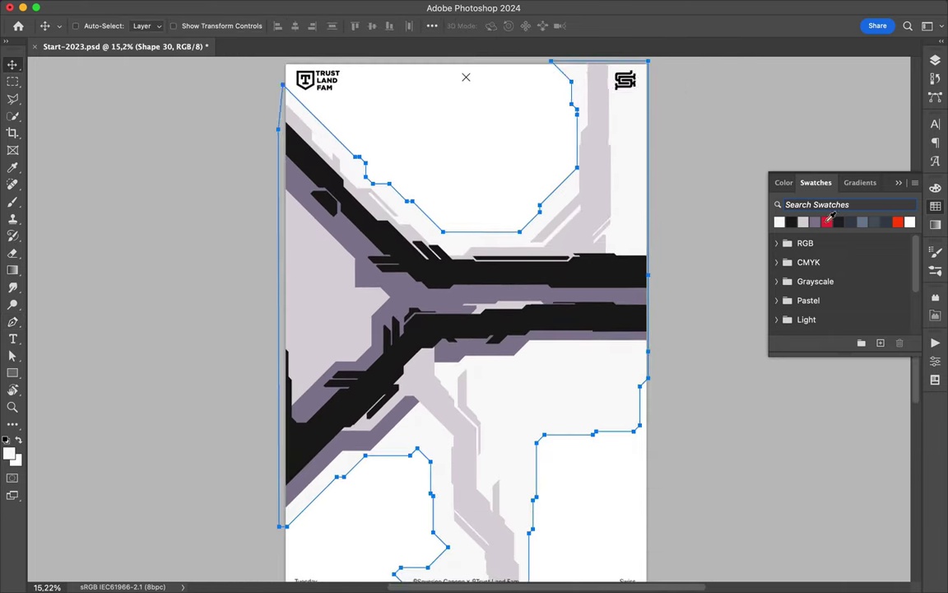
pyautogui.scroll(5, 527, 256)
# - Draw a thin bar between the bands, bring it to the front and fill it red
pyautogui.press('p')
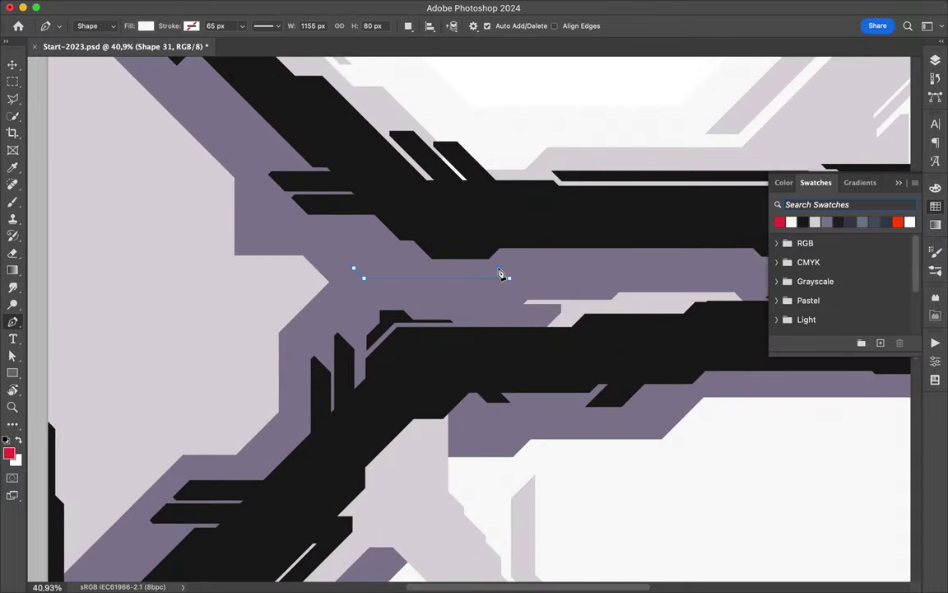
pyautogui.click(935, 60)
pyautogui.hotkey('ctrl', 'shift', ']')
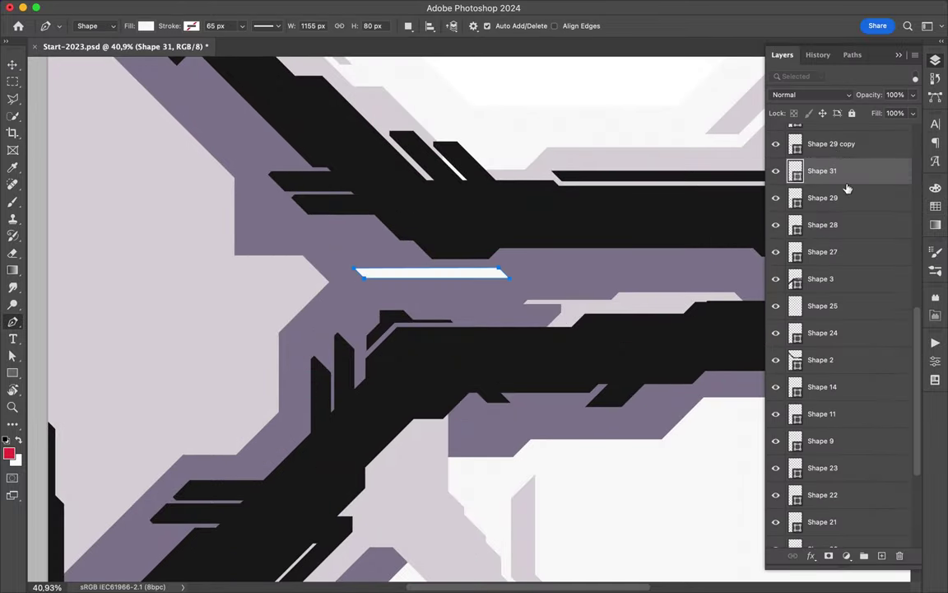
pyautogui.hotkey('alt', 'BackSpace')
# - Rasterize the red bar and cut off its left tip with a polygonal selection
pyautogui.press('v')
pyautogui.click(935, 60)
pyautogui.rightClick(770, 221)
pyautogui.press('Escape')
pyautogui.press('l')
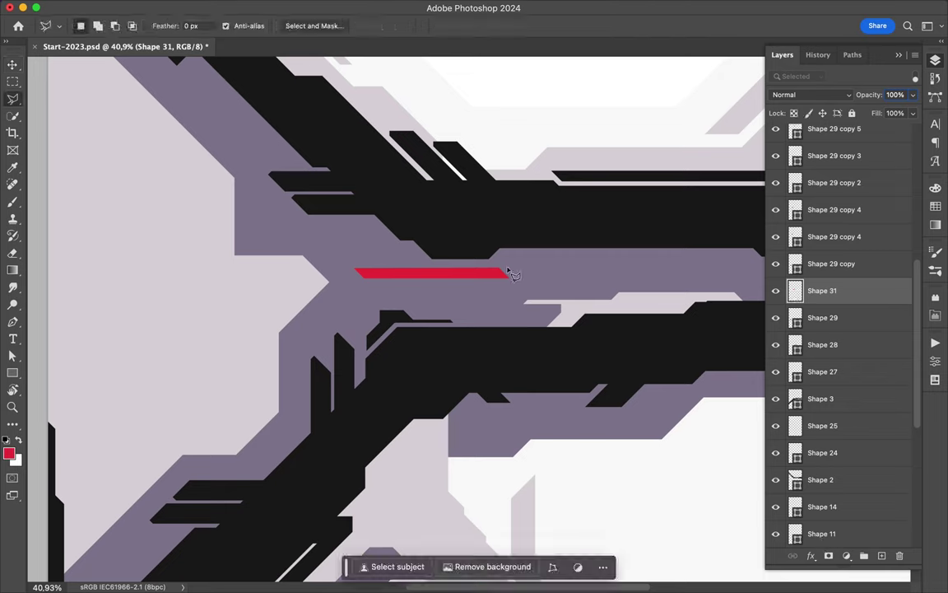
pyautogui.press('Escape')
pyautogui.click(340, 263)
pyautogui.press('Delete')
pyautogui.hotkey('ctrl', 'd')
pyautogui.press('v')
pyautogui.scroll(-3, 402, 269)
pyautogui.scroll(2, 403, 269)
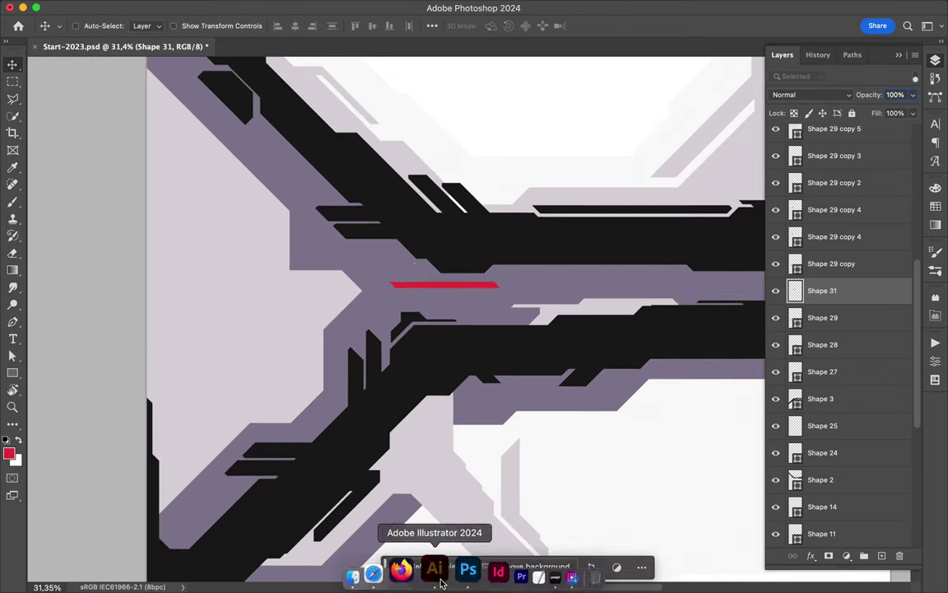
# - Import the arrow from Illustrator, clip a red rectangle to it, and rotate it up-left
pyautogui.click(429, 568)
pyautogui.moveTo(631, 321); pyautogui.dragTo(160, 270)
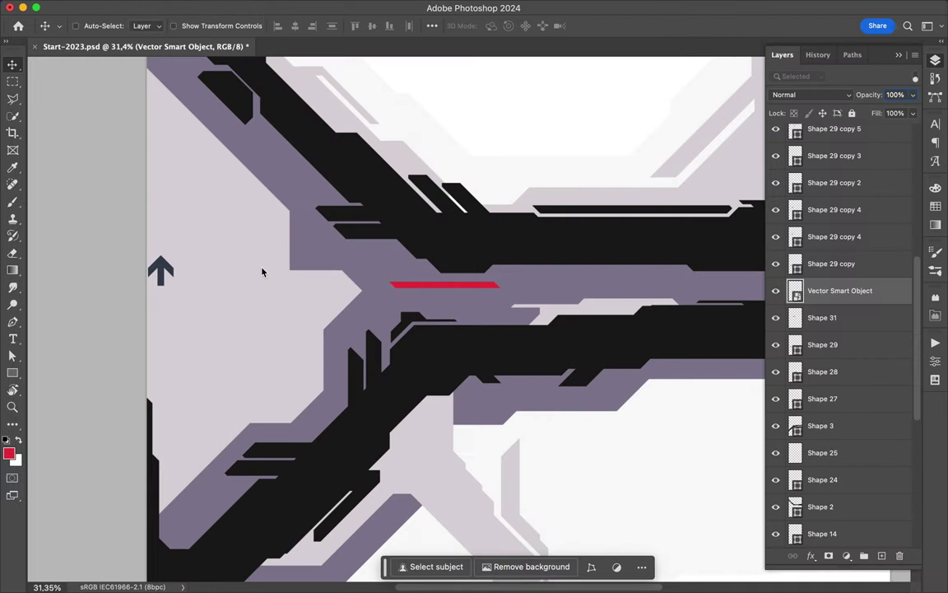
pyautogui.press('u')
pyautogui.moveTo(247, 249); pyautogui.dragTo(287, 290)
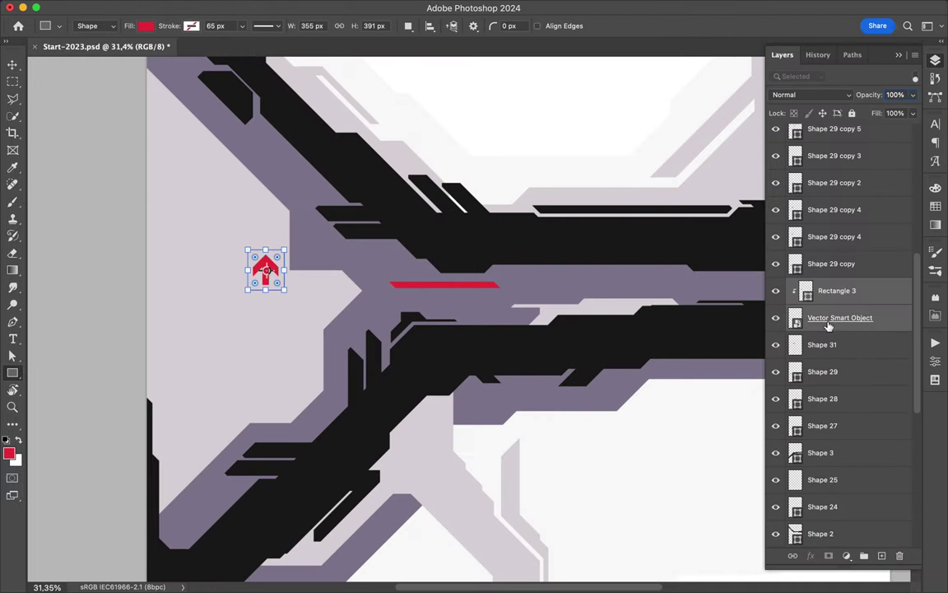
pyautogui.hotkey('ctrl', 'e')
pyautogui.hotkey('ctrl', 't')
pyautogui.moveTo(271, 235)
pyautogui.mouseDown()
pyautogui.moveTo(239, 240)
pyautogui.moveTo(382, 189)
pyautogui.moveTo(683, 390)
pyautogui.mouseUp()
pyautogui.press('Return')
# - Duplicate the arrow at 41% scale and copy it into three small arrows below the band
pyautogui.press('v')
pyautogui.hotkey('ctrl', 't')
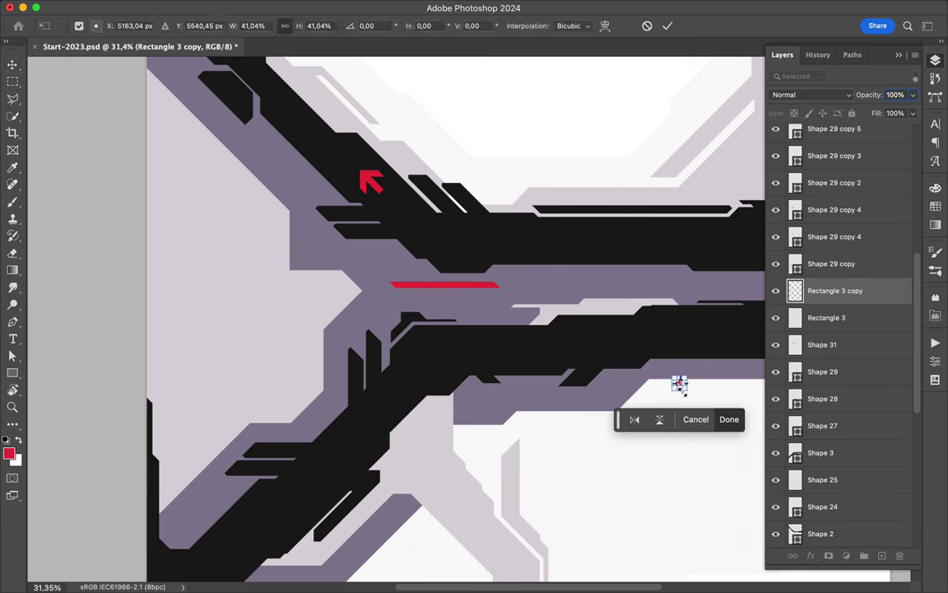
pyautogui.press('Return')
pyautogui.hscroll(5, 680, 387)
pyautogui.moveTo(519, 389); pyautogui.dragTo(549, 395)
pyautogui.scroll(-2, 516, 152)
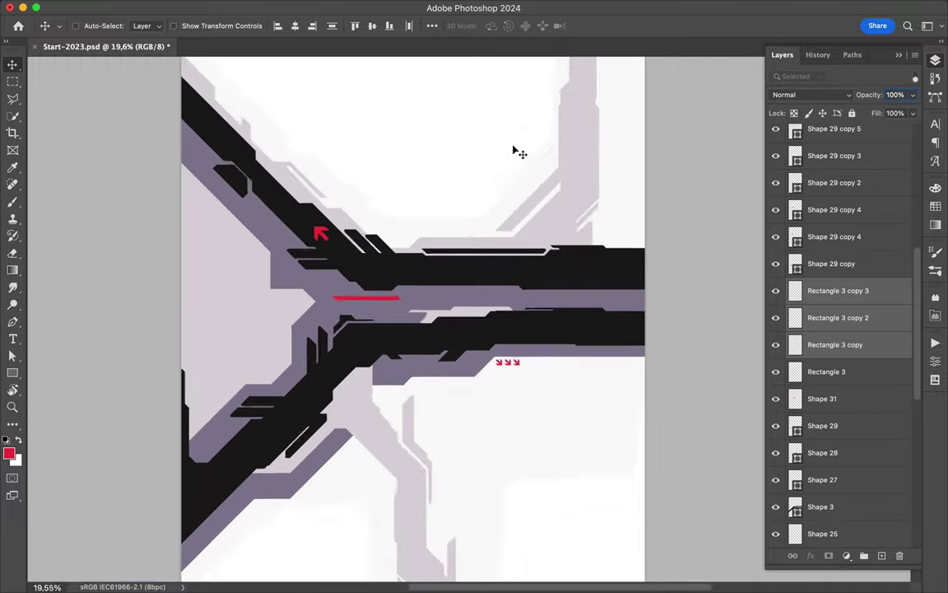
pyautogui.scroll(3, 516, 152)
pyautogui.press('p')
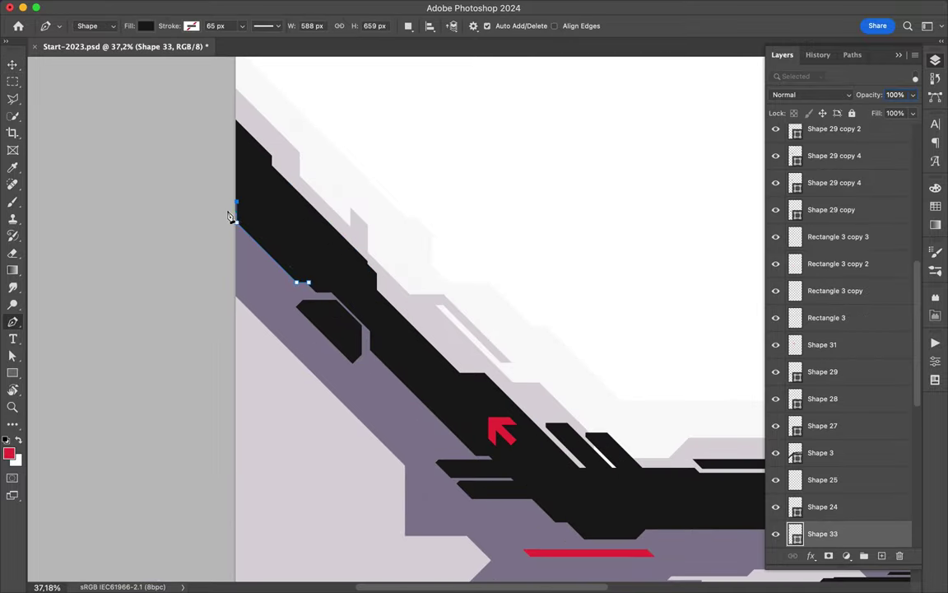
# - Start a new pen shape outline near the top of the upper-left band
pyautogui.hscroll(10, 311, 284)
pyautogui.hscroll(-4, 218, 285)
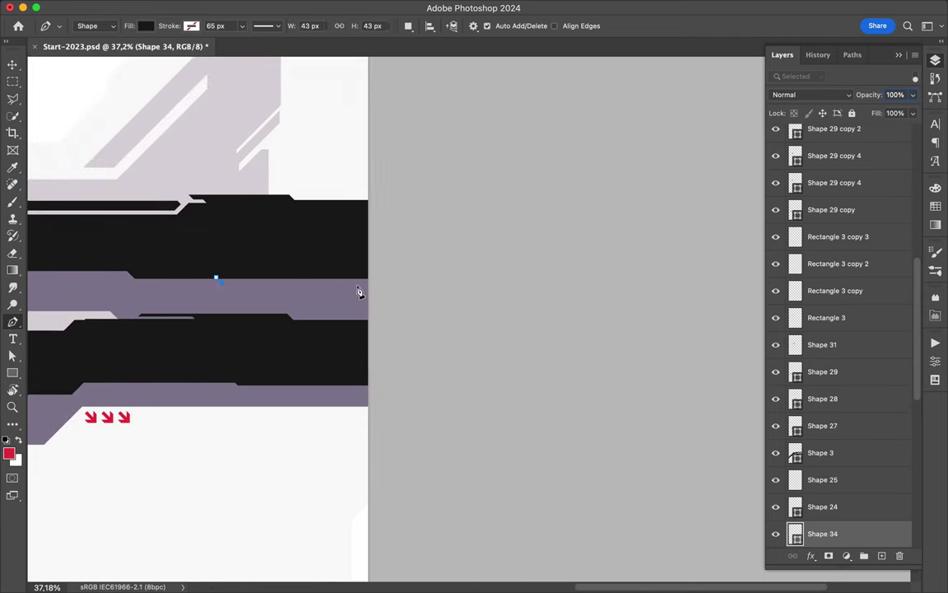
pyautogui.hscroll(-10, 247, 293)
pyautogui.scroll(-3, 247, 292)
pyautogui.scroll(2, 289, 304)
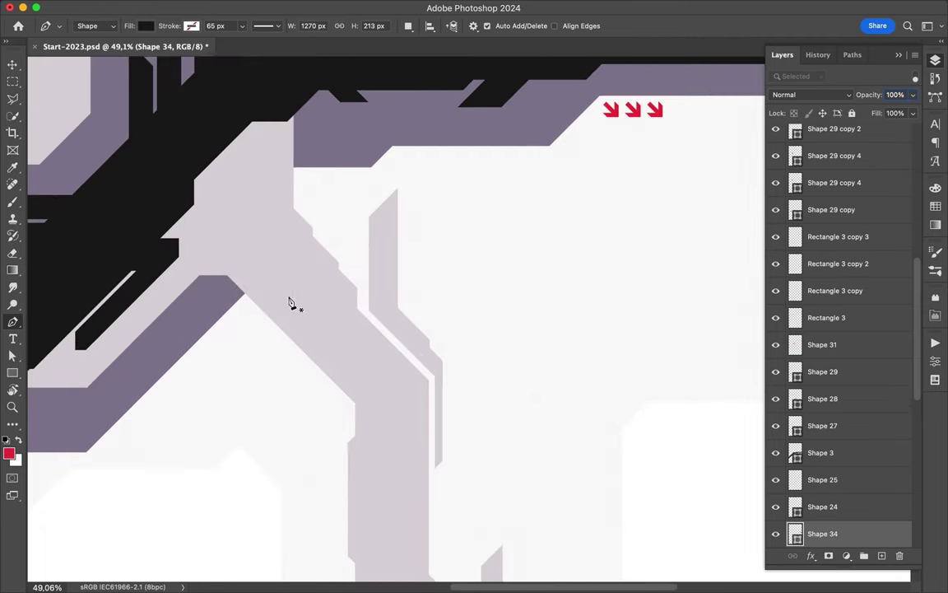
pyautogui.press('v')
pyautogui.click(351, 345)
pyautogui.press('p')
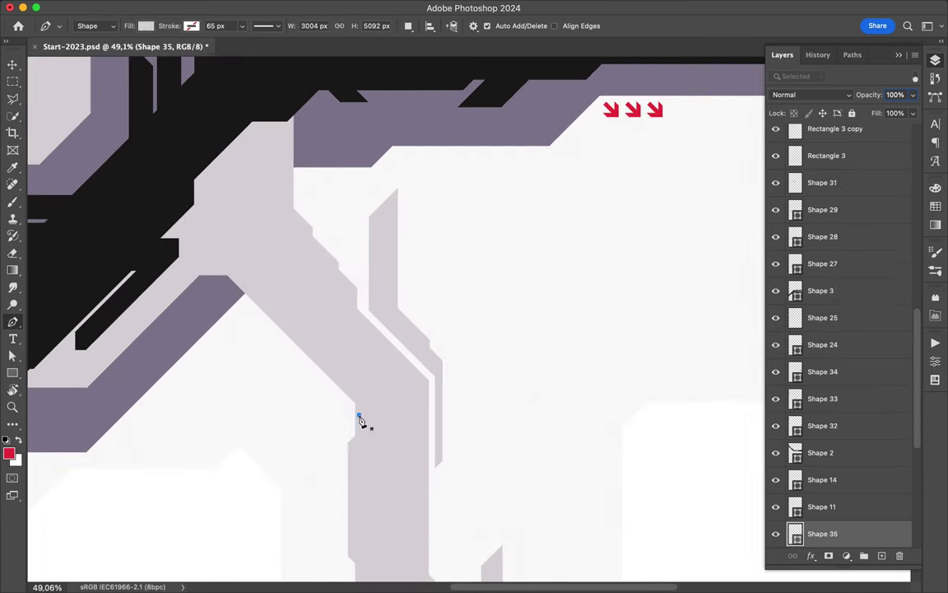
pyautogui.scroll(3, 368, 425)
pyautogui.scroll(-2, 412, 441)
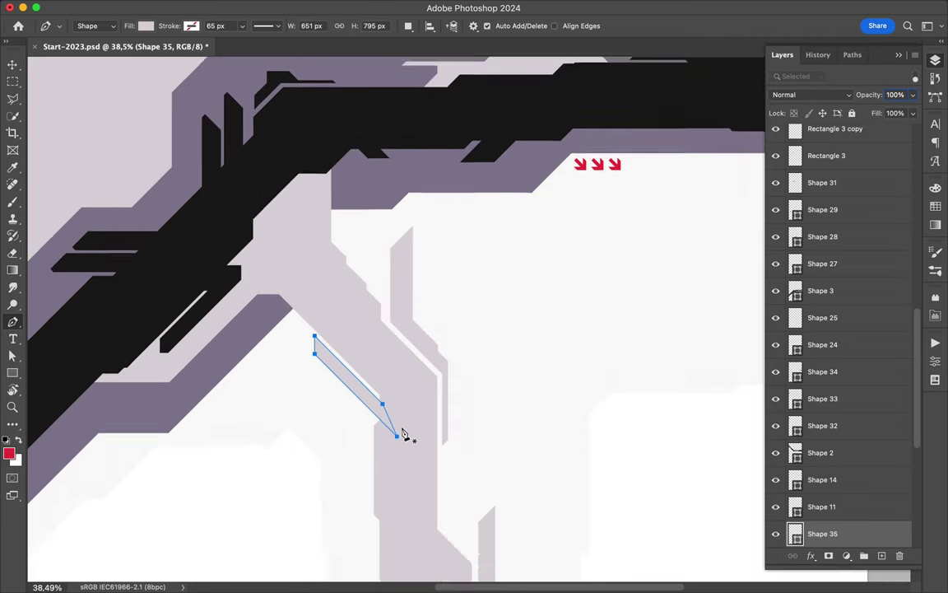
pyautogui.scroll(10, 408, 436)
pyautogui.scroll(5, 402, 433)
pyautogui.scroll(-5, 370, 494)
pyautogui.press('v')
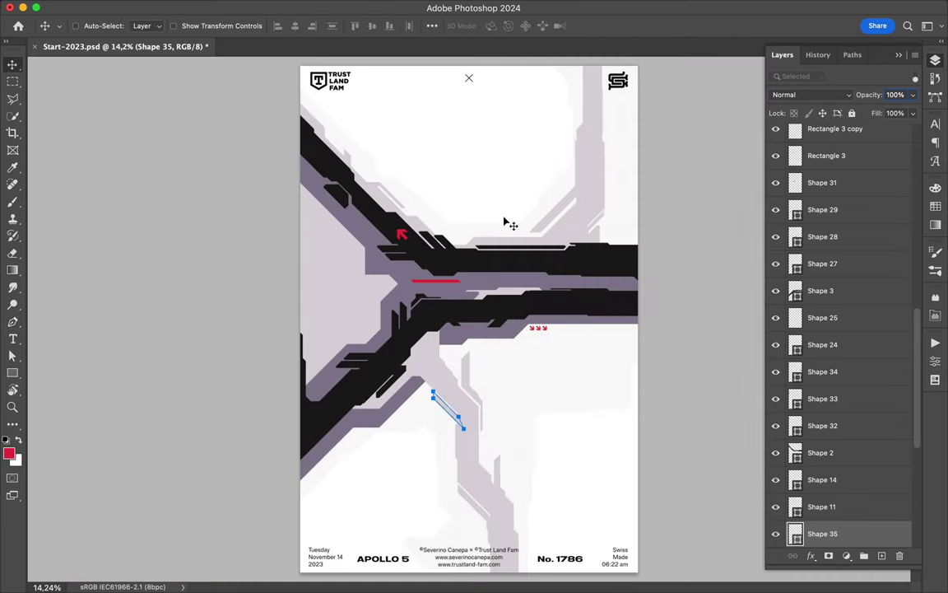
pyautogui.scroll(3, 508, 223)
pyautogui.press('p')
pyautogui.click(293, 157)
pyautogui.click(364, 226)
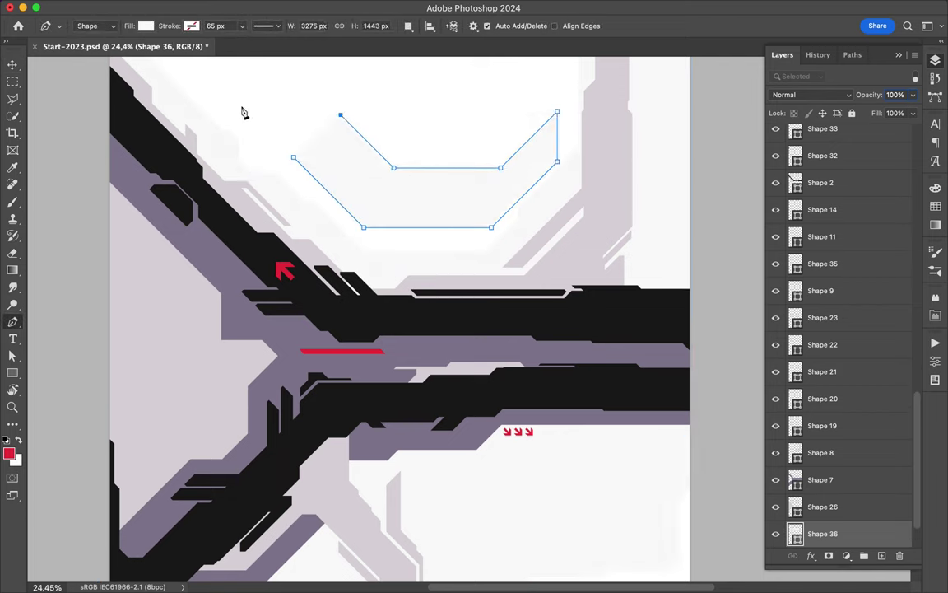
# - Rasterize Shape 36 and delete its stray piece of line with a polygonal selection
pyautogui.rightClick(373, 186)
pyautogui.rightClick(823, 533)
pyautogui.click(794, 561)
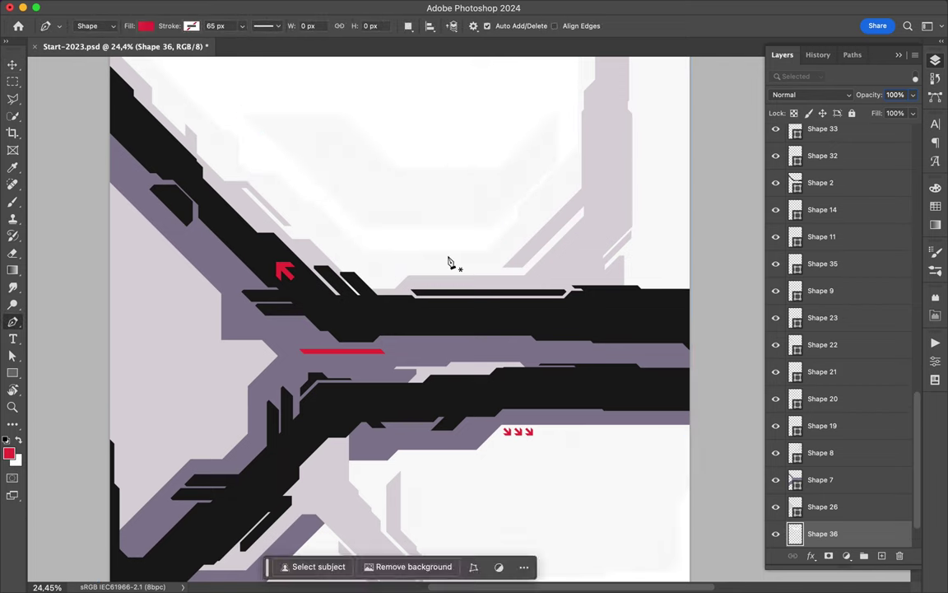
pyautogui.press('l')
pyautogui.click(371, 229)
pyautogui.doubleClick(344, 237)
pyautogui.press('Delete')
pyautogui.hotkey('ctrl', 'd')
pyautogui.press('v')
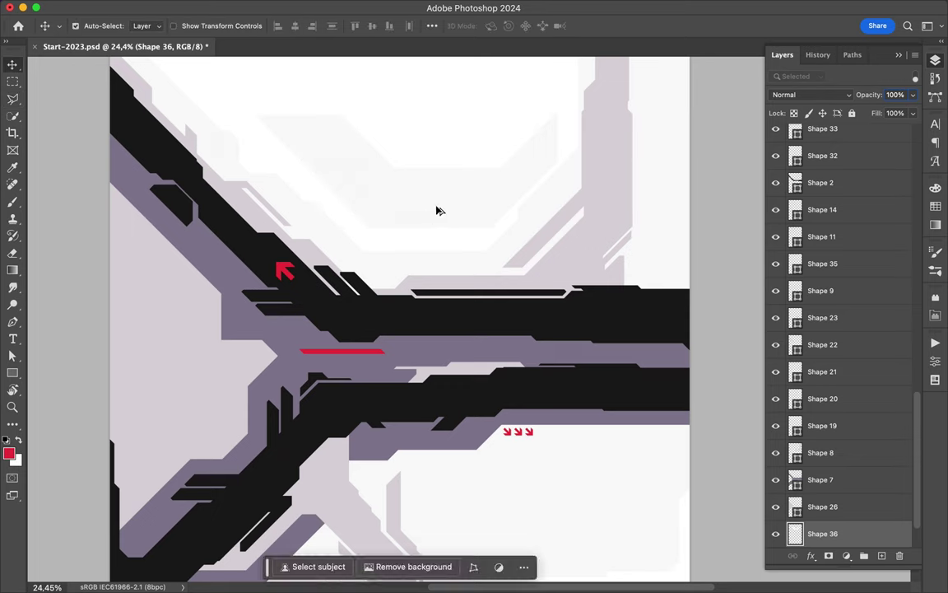
# - Select the Shape 3 band layer and review the upper-left diagonal area
pyautogui.scroll(-5, 439, 217)
pyautogui.scroll(3, 439, 217)
pyautogui.keyDown('ctrl'); pyautogui.click(349, 247); pyautogui.keyUp('ctrl')
pyautogui.press('p')
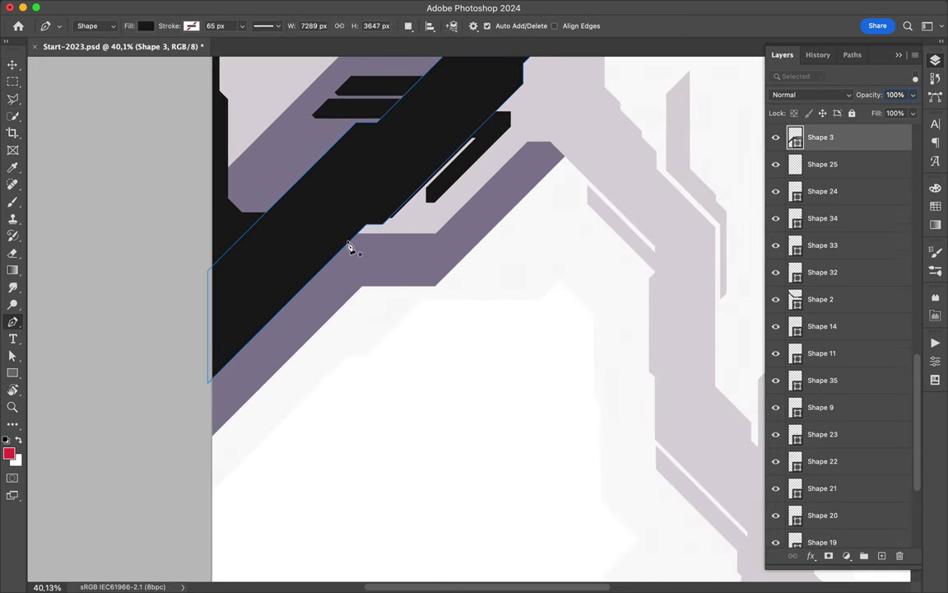
pyautogui.scroll(-3, 322, 205)
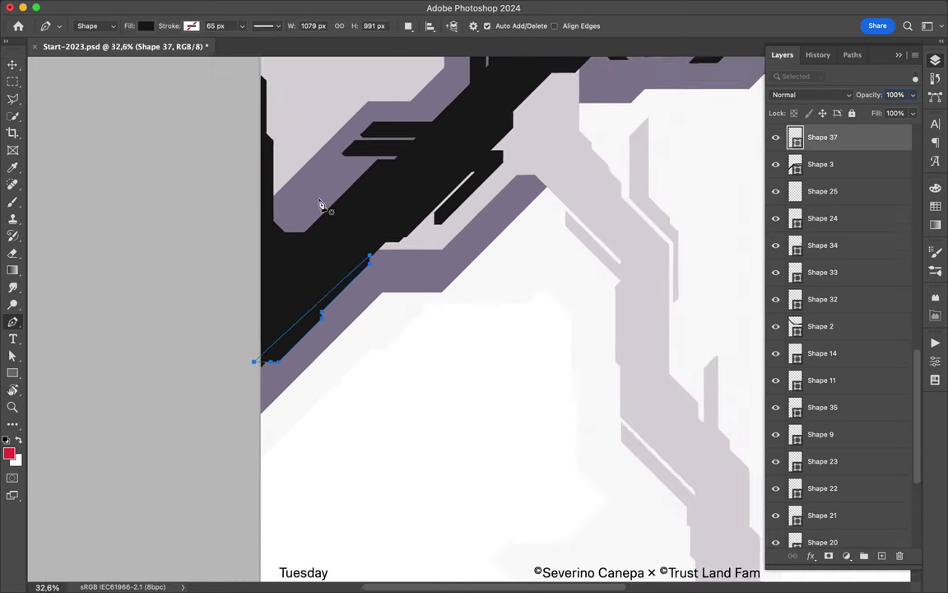
pyautogui.scroll(2, 322, 205)
pyautogui.scroll(3, 465, 268)
pyautogui.press('v')
pyautogui.scroll(-2, 269, 282)
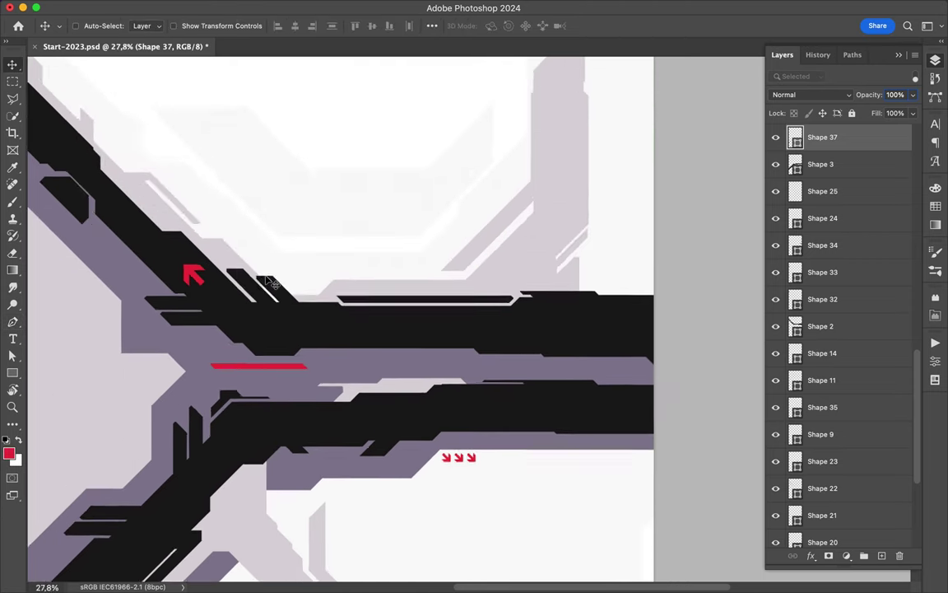
pyautogui.hscroll(-3, 271, 283)
# - Draw a thin white bar on the lilac area and duplicate it downward
pyautogui.press('u')
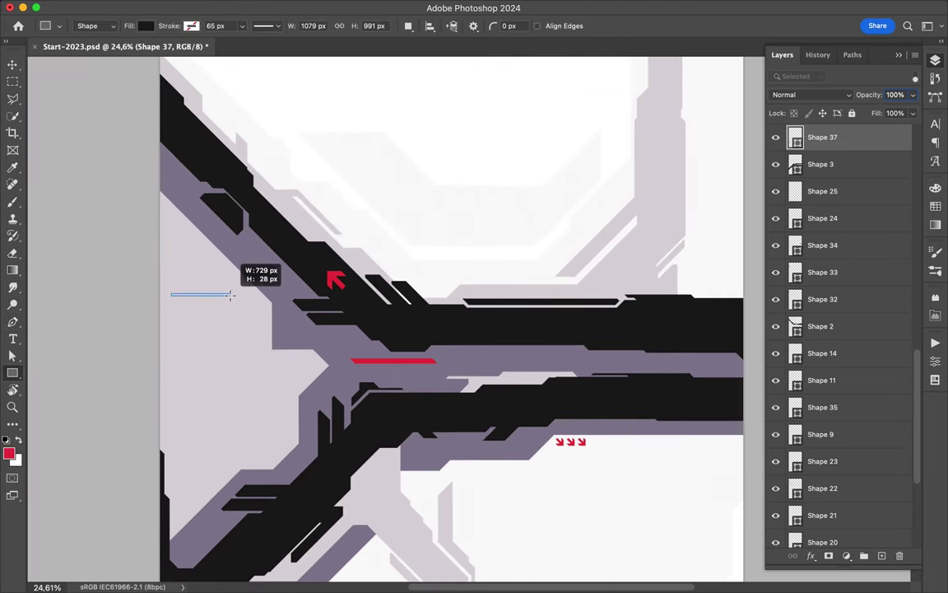
pyautogui.moveTo(232, 296); pyautogui.dragTo(230, 298)
pyautogui.press('v')
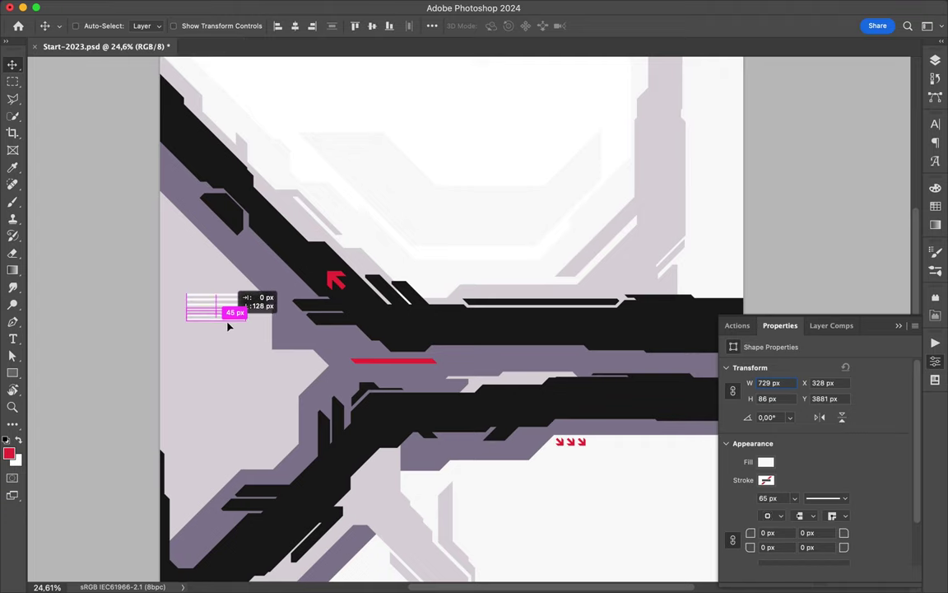
pyautogui.scroll(3, 229, 326)
pyautogui.moveTo(230, 326); pyautogui.dragTo(239, 324)
pyautogui.press('F7')
pyautogui.scroll(5, 856, 177)
# - Group the stripes and copy the group below to make twelve stripes
pyautogui.hotkey('ctrl', 'g')
pyautogui.click(790, 212)
pyautogui.keyDown('alt'); pyautogui.moveTo(271, 304); pyautogui.dragTo(274, 387); pyautogui.keyUp('alt')
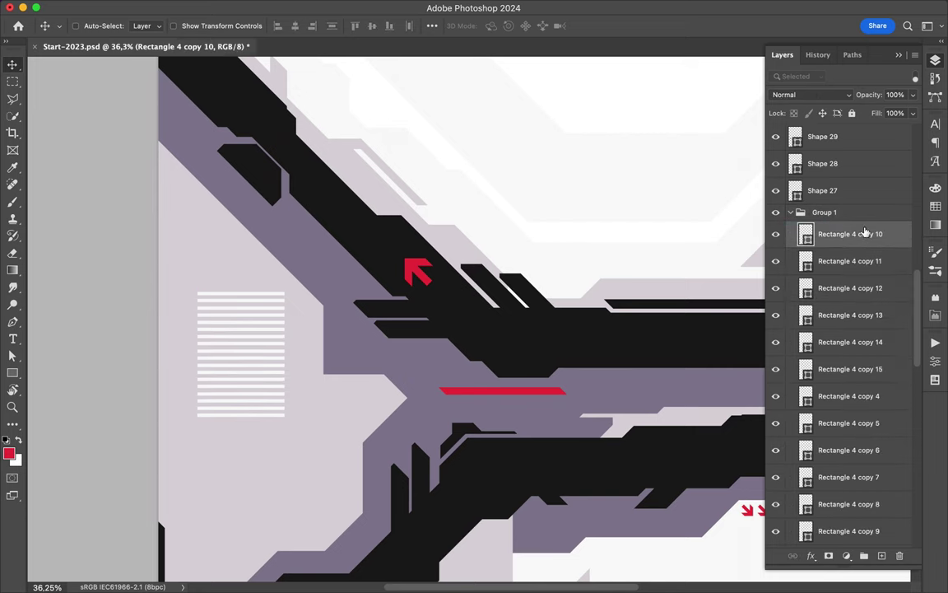
pyautogui.scroll(-5, 848, 346)
pyautogui.scroll(-1, 541, 263)
pyautogui.scroll(-2, 539, 263)
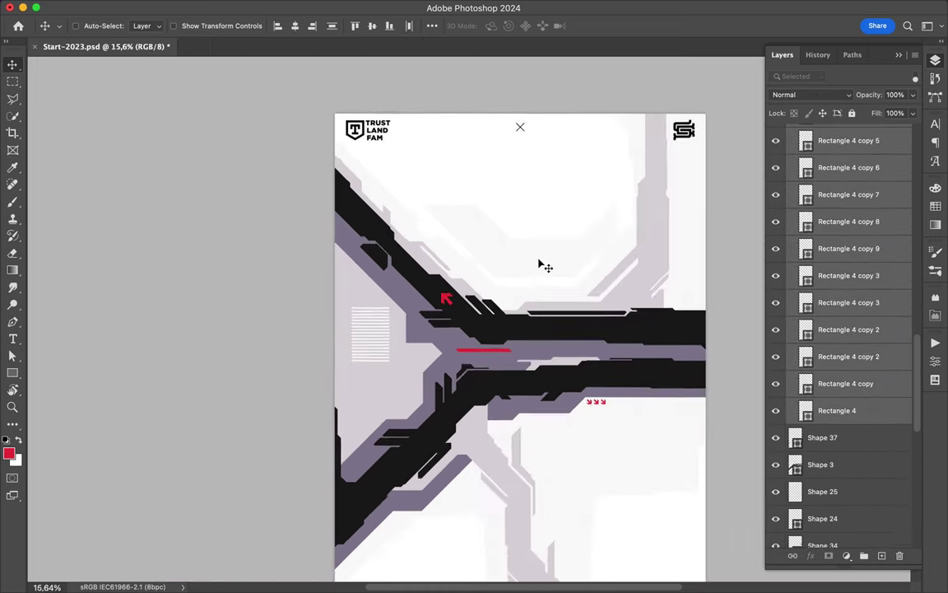
pyautogui.scroll(2, 568, 280)
pyautogui.scroll(2, 596, 296)
pyautogui.scroll(2, 595, 297)
# - Draw the black bent band at the top centre and adjust its notch anchors
pyautogui.press('p')
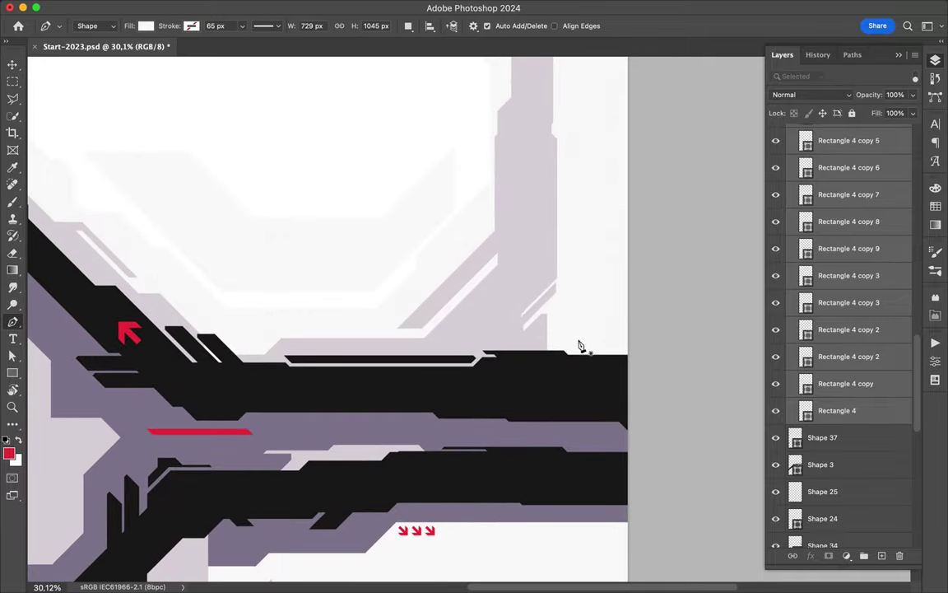
pyautogui.scroll(-3, 494, 309)
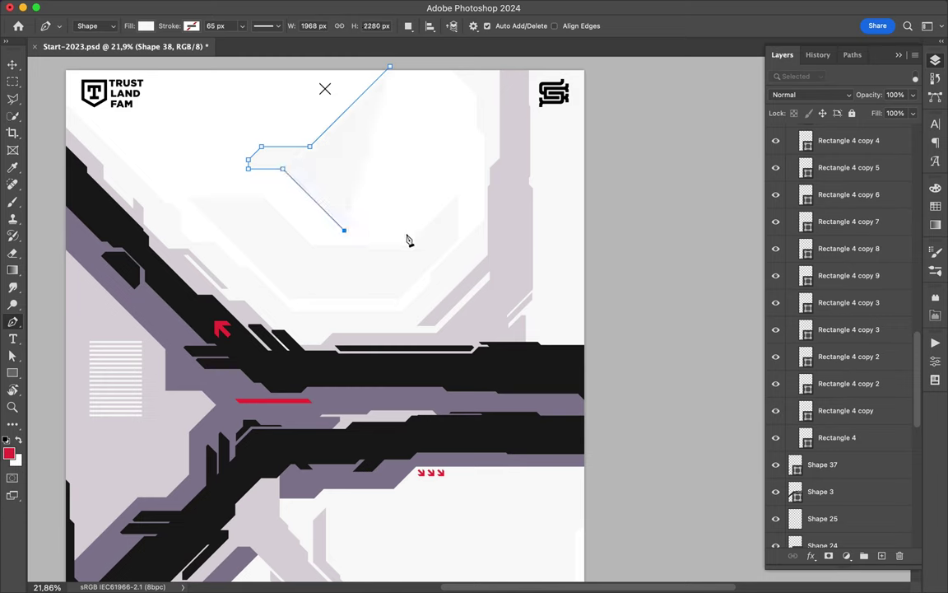
pyautogui.click(390, 66)
pyautogui.press('v')
pyautogui.scroll(-2, 535, 206)
pyautogui.scroll(1, 505, 190)
pyautogui.press('a')
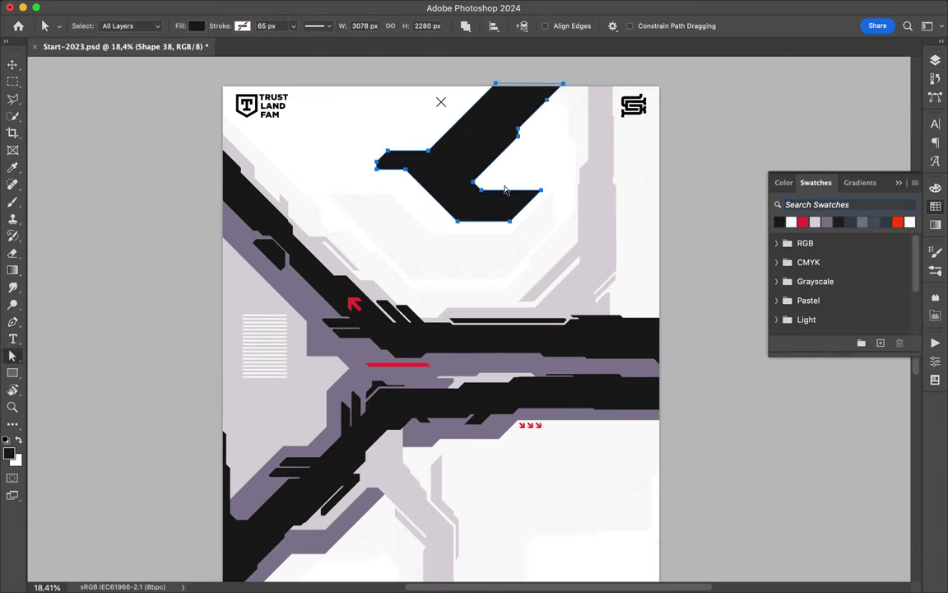
pyautogui.moveTo(549, 184); pyautogui.dragTo(550, 182)
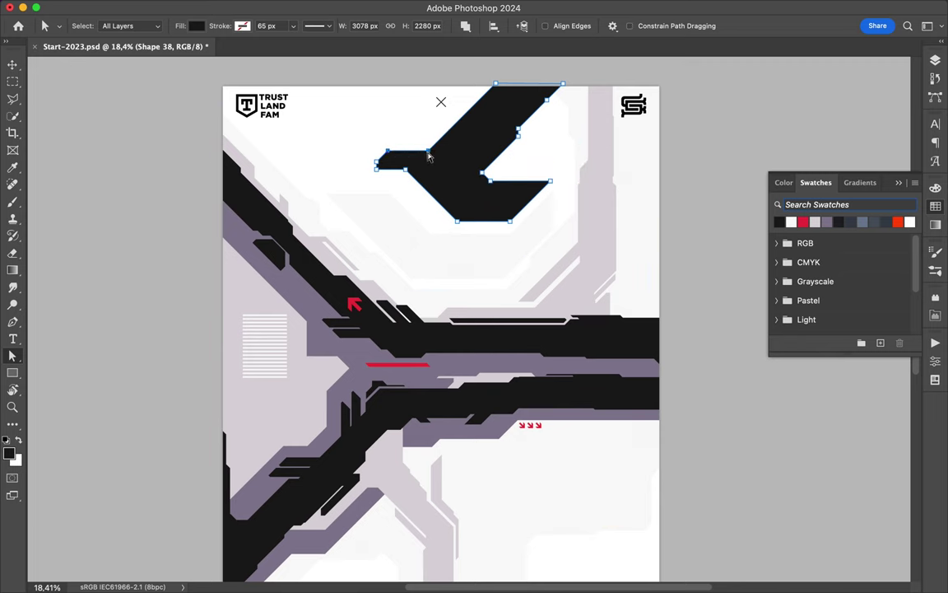
pyautogui.hotkey('ctrl', 'z')
pyautogui.hotkey('ctrl', 'shift', 'z')
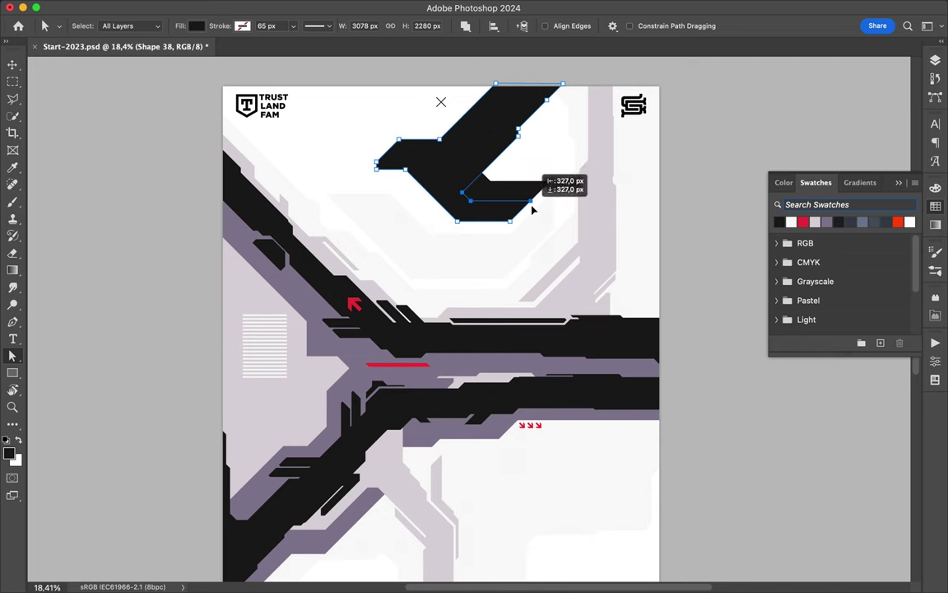
pyautogui.moveTo(532, 211); pyautogui.dragTo(533, 211)
pyautogui.click(447, 192)
# - Draw an offset shape, fill it purple and place it below the black band layer
pyautogui.press('p')
pyautogui.moveTo(482, 102); pyautogui.dragTo(458, 78)
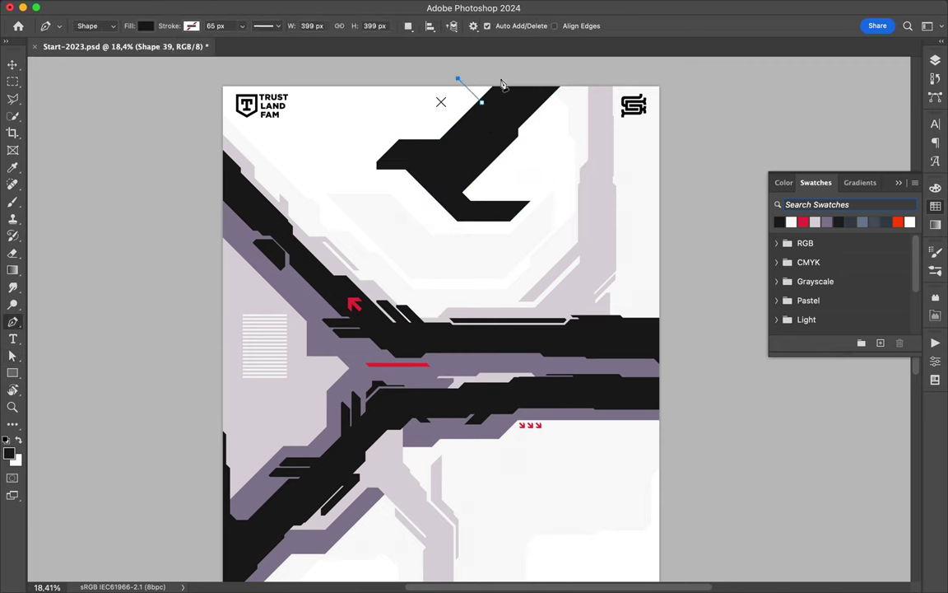
pyautogui.click(466, 244)
pyautogui.click(516, 244)
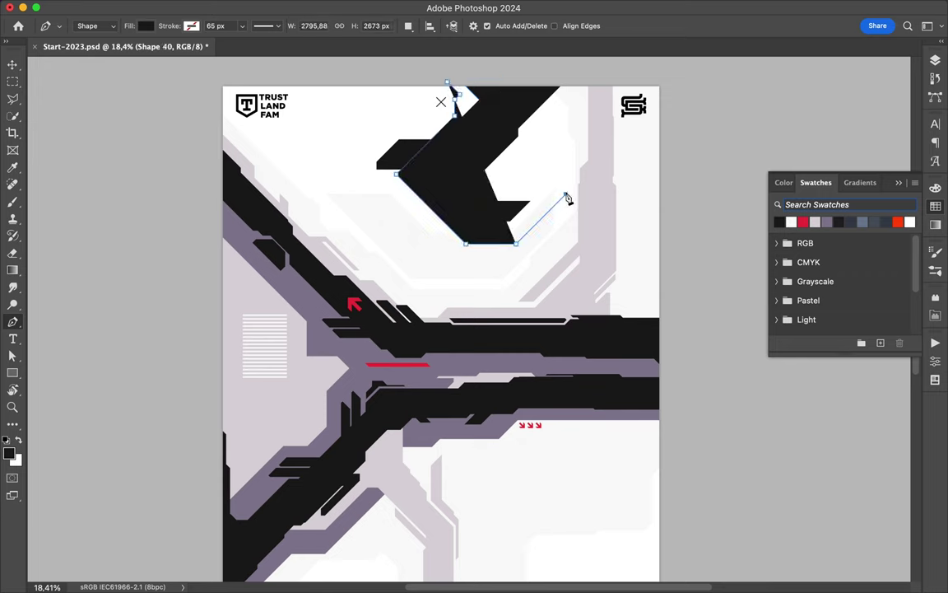
pyautogui.click(562, 191)
pyautogui.press('v')
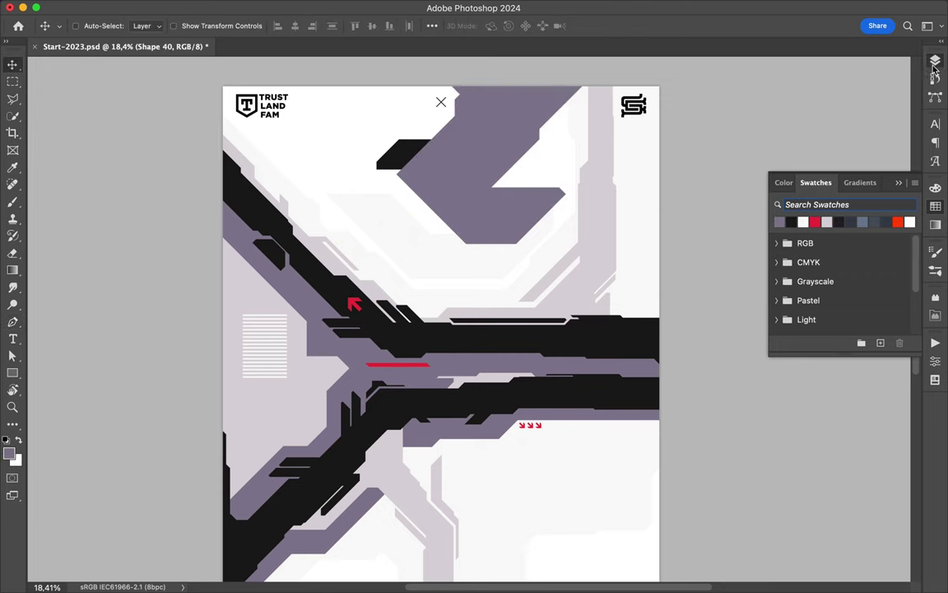
pyautogui.click(935, 60)
pyautogui.moveTo(832, 197)
pyautogui.mouseDown()
pyautogui.moveTo(846, 176)
pyautogui.moveTo(824, 457)
pyautogui.mouseUp()
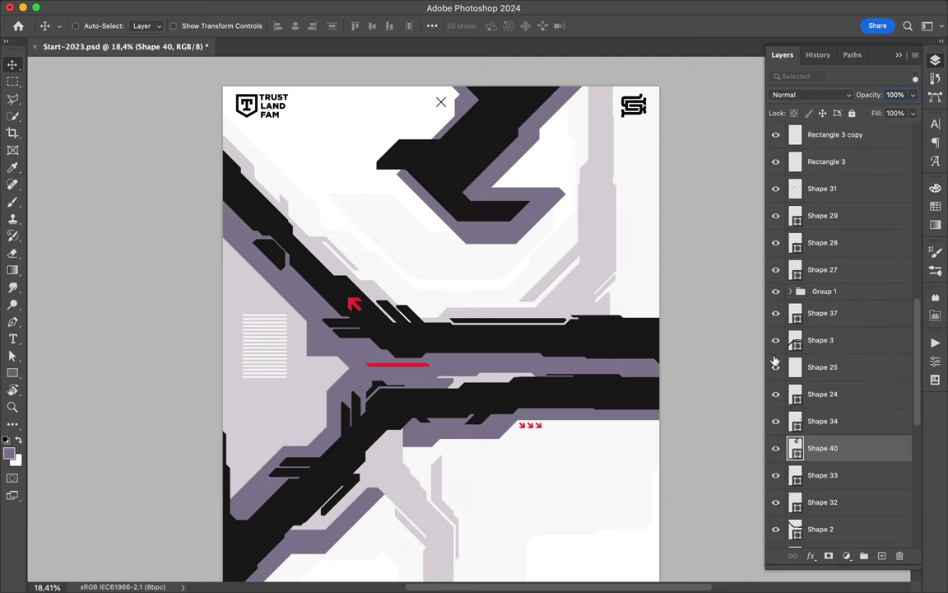
pyautogui.press('a')
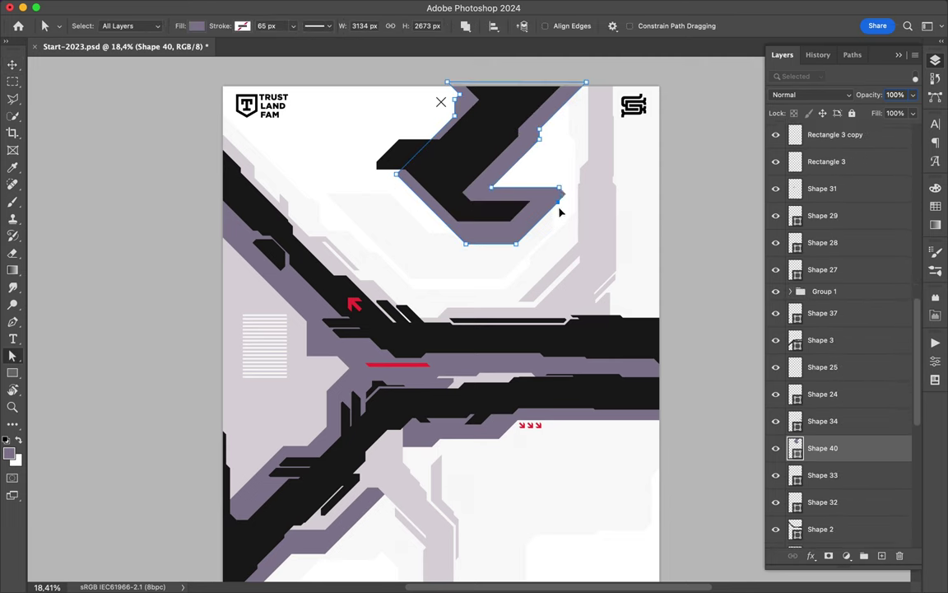
pyautogui.scroll(-3, 494, 231)
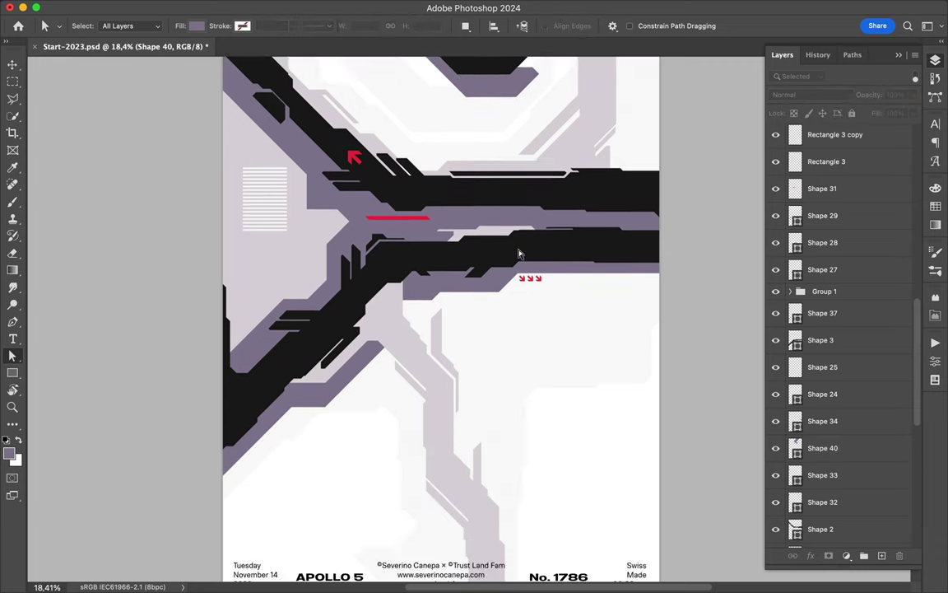
# - Add a FUTUR label on the upper black band in an Expanded Molde style with tracking 1200
pyautogui.press('t')
pyautogui.click(498, 237)
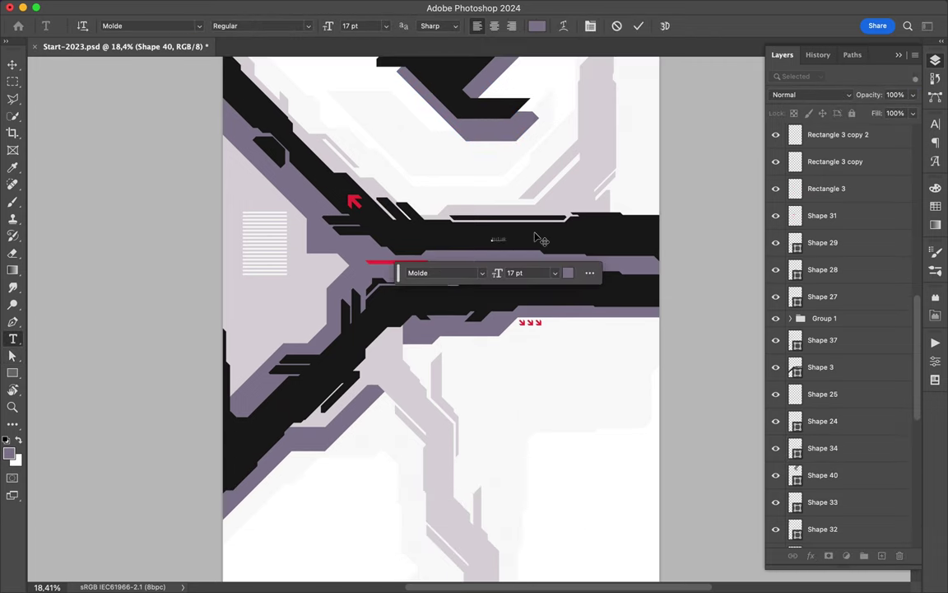
pyautogui.click(935, 124)
pyautogui.click(873, 140)
pyautogui.scroll(-5, 864, 301)
pyautogui.click(824, 445)
pyautogui.hotkey('ctrl', '+')
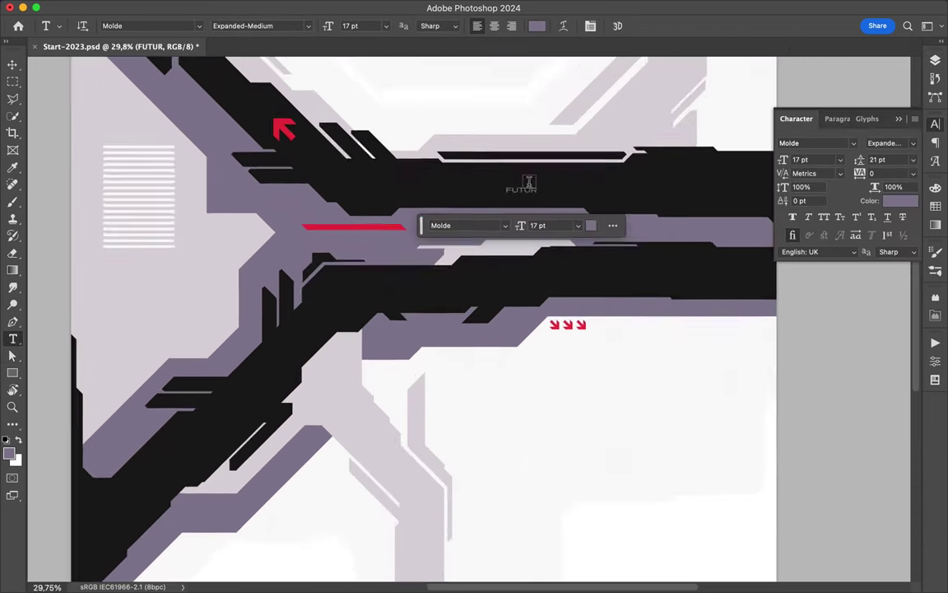
pyautogui.write('1200')
pyautogui.press('Return')
pyautogui.press('Return')
# - Duplicate the label onto the other black band and retype it as LAND
pyautogui.moveTo(555, 161)
pyautogui.mouseDown()
pyautogui.moveTo(437, 156)
pyautogui.moveTo(623, 260)
pyautogui.mouseUp()
pyautogui.doubleClick(624, 258)
pyautogui.write('LAND')
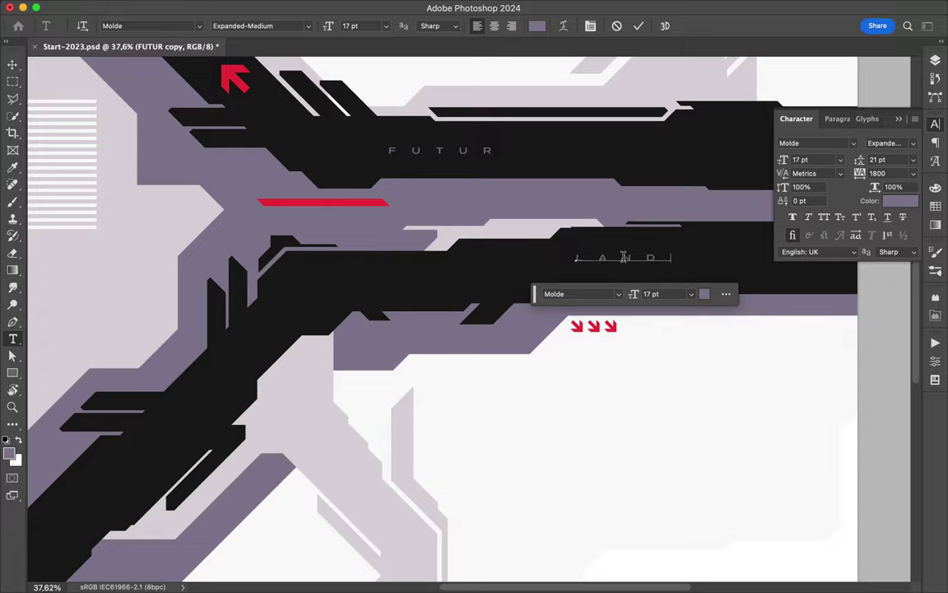
pyautogui.press('Escape')
pyautogui.press('v')
pyautogui.hotkey('ctrl', '0')
pyautogui.scroll(3, 473, 272)
pyautogui.scroll(3, 476, 208)
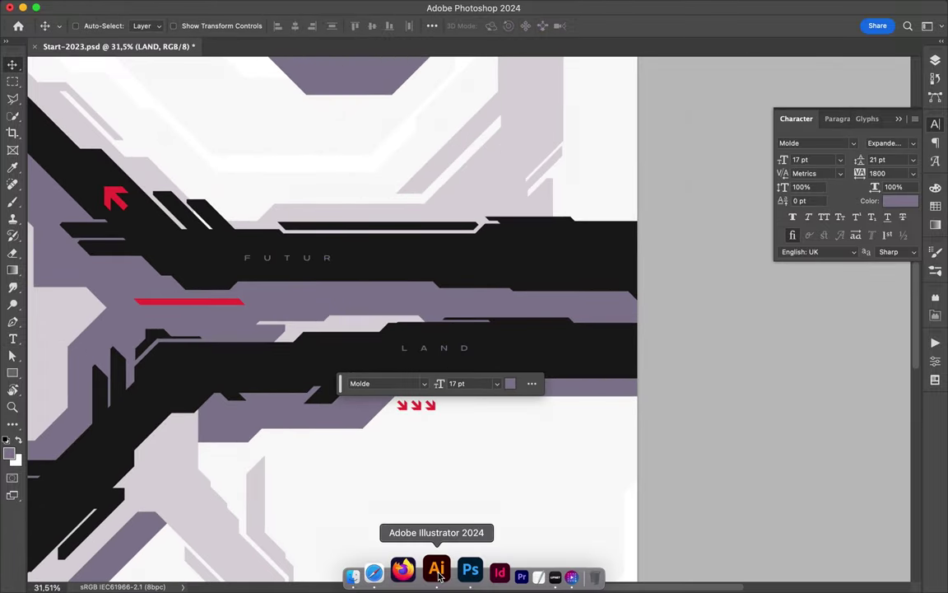
# - In Illustrator, make the hatched bar white and drag it onto the poster
pyautogui.click(436, 568)
pyautogui.click(626, 264)
pyautogui.doubleClick(199, 305)
pyautogui.click(862, 97)
pyautogui.moveTo(596, 262)
pyautogui.mouseDown()
pyautogui.moveTo(262, 203)
pyautogui.moveTo(164, 206)
pyautogui.moveTo(563, 205)
pyautogui.mouseUp()
pyautogui.press('Return')
pyautogui.scroll(-3, 563, 205)
# - Copy the hatched bar and rotate the copy upright at the left edge
pyautogui.moveTo(550, 262)
pyautogui.mouseDown()
pyautogui.moveTo(478, 430)
pyautogui.moveTo(428, 367)
pyautogui.mouseUp()
pyautogui.hotkey('ctrl', 't')
pyautogui.moveTo(412, 402)
pyautogui.mouseDown()
pyautogui.moveTo(411, 316)
pyautogui.moveTo(103, 247)
pyautogui.mouseUp()
pyautogui.press('Return')
# - Clip a purple rectangle to the vertical strip and move the new layers below the Layout groups
pyautogui.press('u')
pyautogui.moveTo(59, 145); pyautogui.dragTo(105, 377)
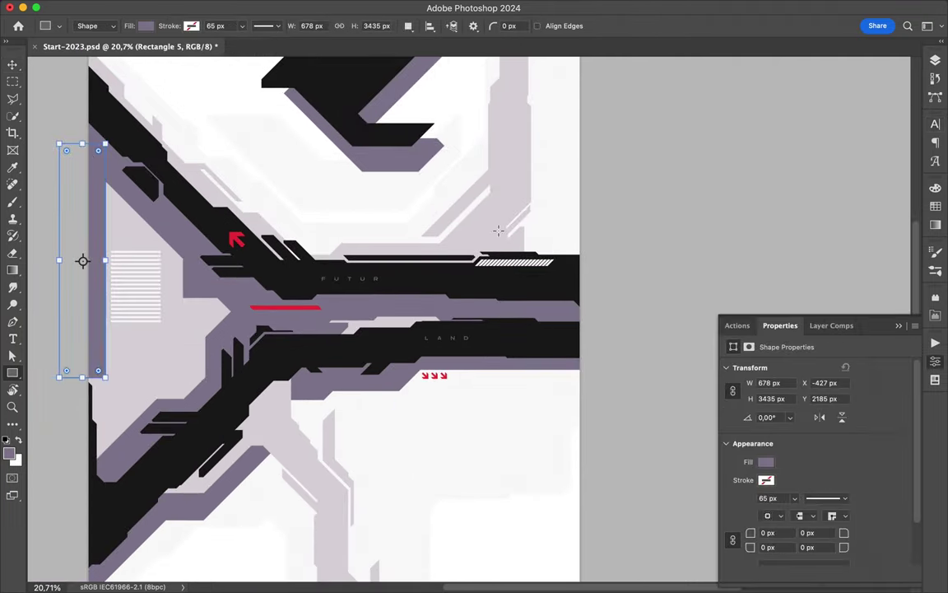
pyautogui.press('v')
pyautogui.press('F7')
pyautogui.keyDown('alt'); pyautogui.click(857, 146); pyautogui.keyUp('alt')
pyautogui.keyDown('shift'); pyautogui.click(842, 239); pyautogui.keyUp('shift')
pyautogui.moveTo(842, 239); pyautogui.dragTo(840, 303)
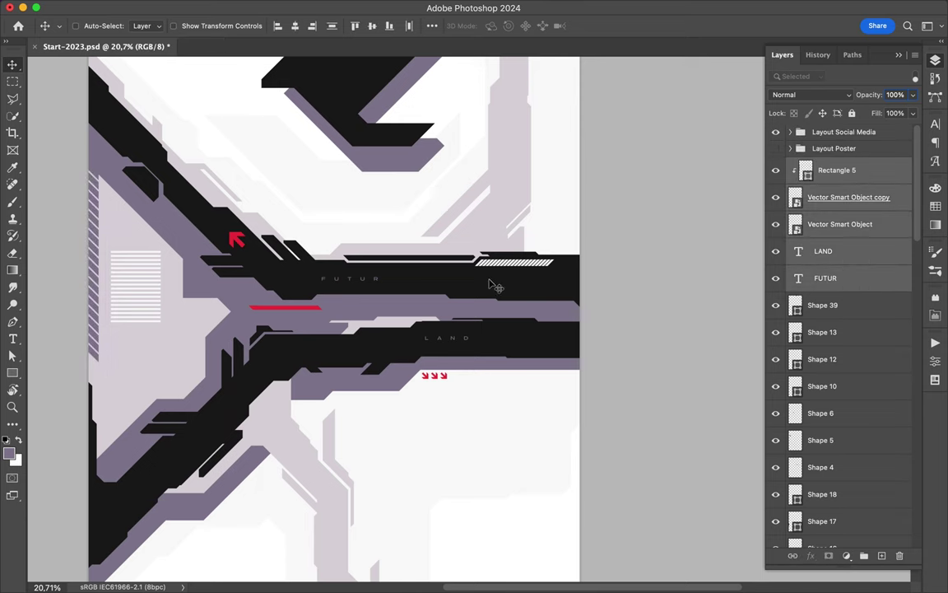
# - Start a Pen-tool highlight shape on the lower black band
pyautogui.scroll(3, 375, 381)
pyautogui.scroll(4, 377, 382)
pyautogui.press('p')
pyautogui.click(368, 360)
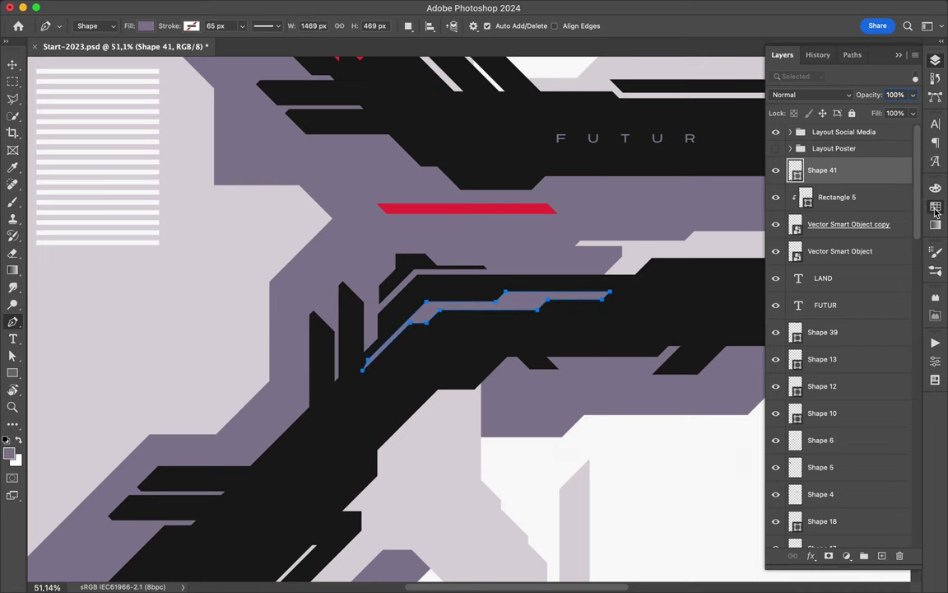
# - Fill the highlight shape white, rasterize it and trim it with the Lasso
pyautogui.click(936, 208)
pyautogui.click(778, 218)
pyautogui.click(936, 60)
pyautogui.rightClick(823, 170)
pyautogui.click(816, 449)
pyautogui.press('l')
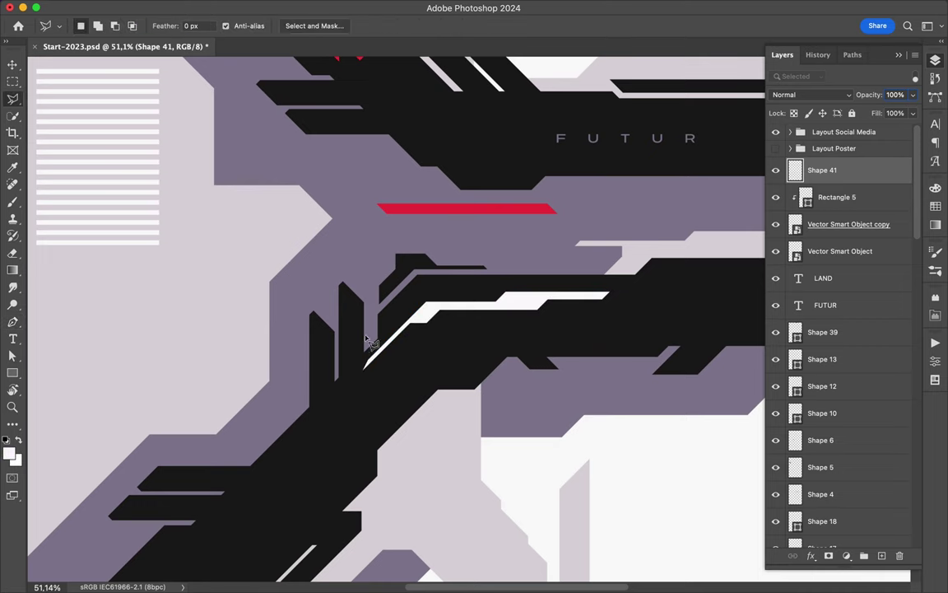
# - Save the poster file
pyautogui.press('v')
pyautogui.hotkey('ctrl', 's')
pyautogui.scroll(-5, 510, 321)
pyautogui.scroll(3, 531, 319)
# - Draw a small white square below FUTUR
pyautogui.press('u')
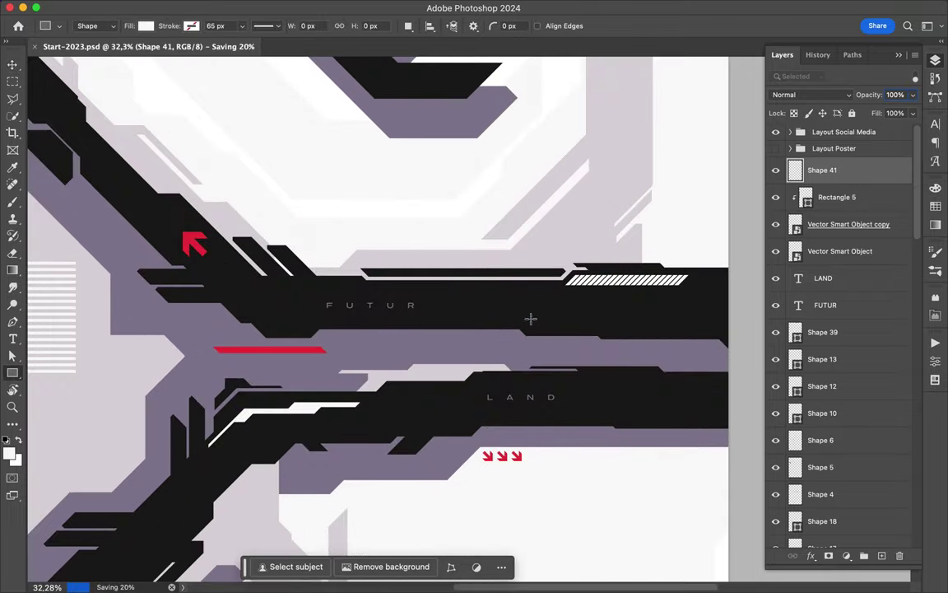
pyautogui.moveTo(531, 318); pyautogui.dragTo(551, 339)
pyautogui.scroll(2, 557, 332)
pyautogui.press('v')
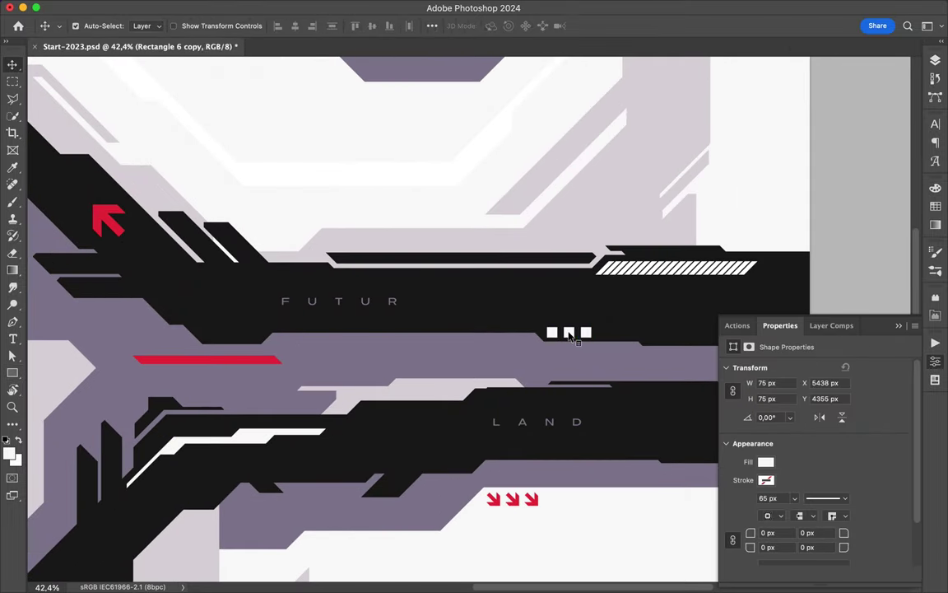
# - Shrink the three small white squares slightly
pyautogui.hotkey('ctrl', 't')
pyautogui.press('Escape')
pyautogui.hotkey('ctrl', 't')
pyautogui.moveTo(591, 326); pyautogui.dragTo(582, 330)
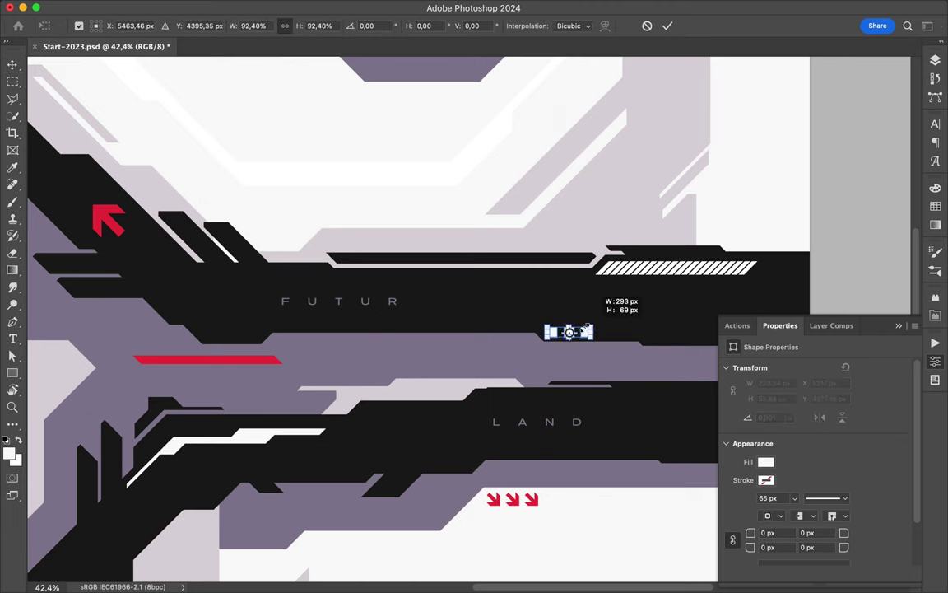
pyautogui.press('Return')
pyautogui.scroll(-2, 586, 333)
# - Rotate the small accent 90° and fill it red
pyautogui.hotkey('ctrl', 't')
pyautogui.moveTo(216, 412); pyautogui.dragTo(198, 445)
pyautogui.press('Return')
pyautogui.press('a')
pyautogui.click(180, 25)
pyautogui.click(131, 94)
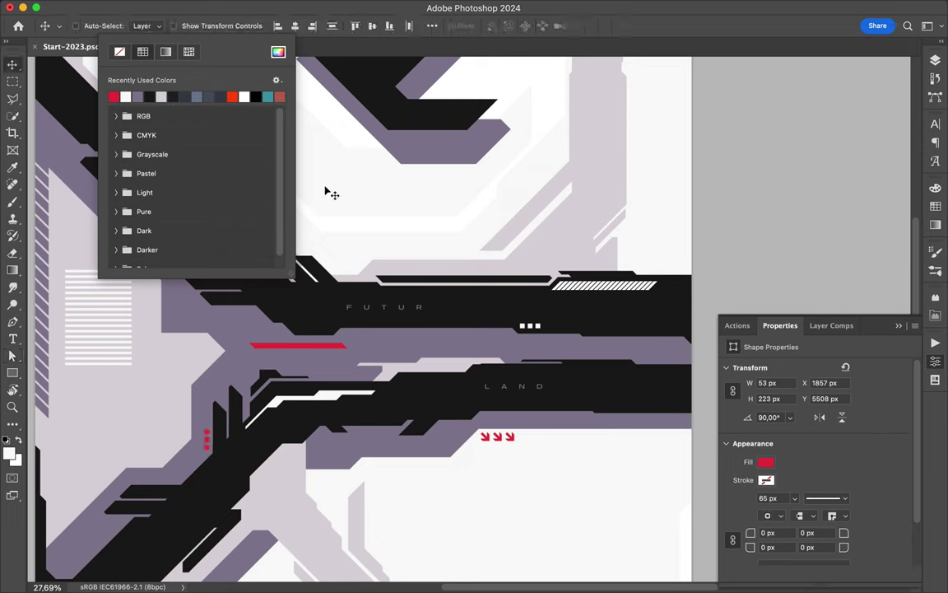
pyautogui.press('v')
pyautogui.scroll(-2, 276, 317)
# - Duplicate the red accent to the upper left and recolour the copy black
pyautogui.moveTo(209, 389); pyautogui.dragTo(135, 159)
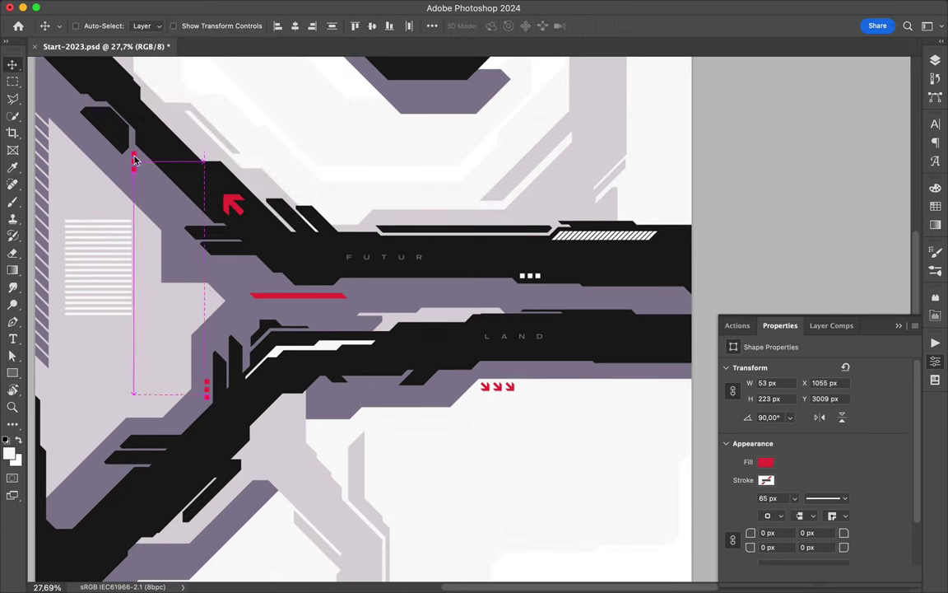
pyautogui.press('a')
pyautogui.click(196, 26)
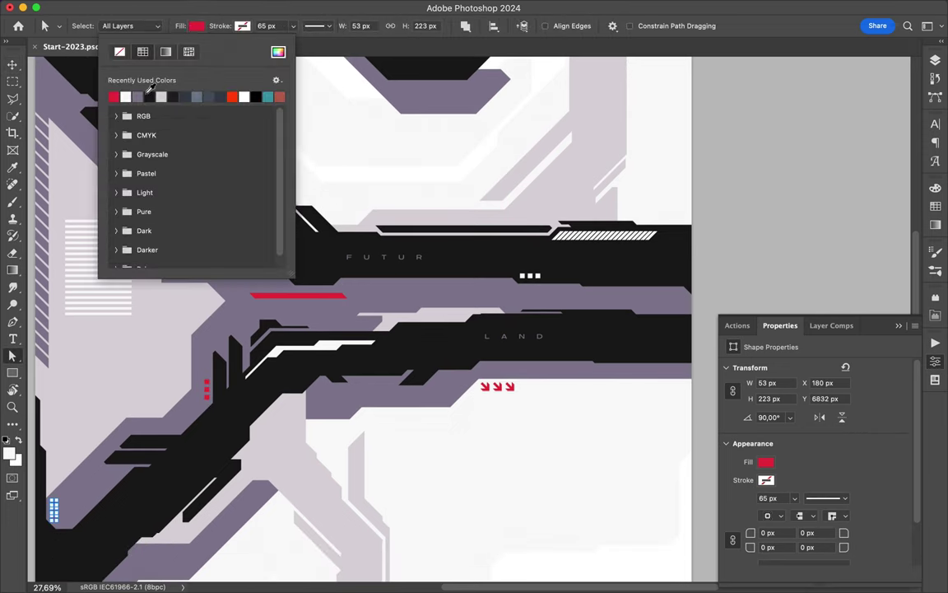
pyautogui.click(124, 95)
pyautogui.scroll(-3, 451, 446)
pyautogui.scroll(3, 270, 329)
# - Paste the arrow from Illustrator into the poster
pyautogui.press('super+Tab')
pyautogui.press('super+Tab')
pyautogui.press('super+v')
pyautogui.press('Return')
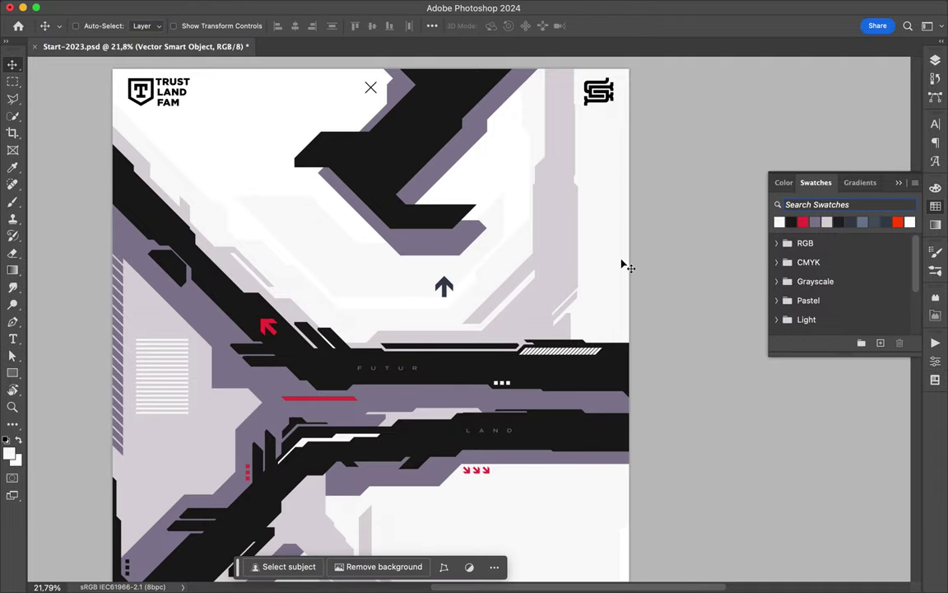
# - Make the arrow white by clipping a white rectangle to it
pyautogui.press('u')
pyautogui.moveTo(394, 260); pyautogui.dragTo(465, 308)
pyautogui.click(936, 62)
pyautogui.hotkey('ctrl', 't')
pyautogui.press('Return')
pyautogui.press('v')
# - Duplicate the arrow and enlarge the copy into a tall faint arrow
pyautogui.moveTo(395, 230); pyautogui.dragTo(387, 161)
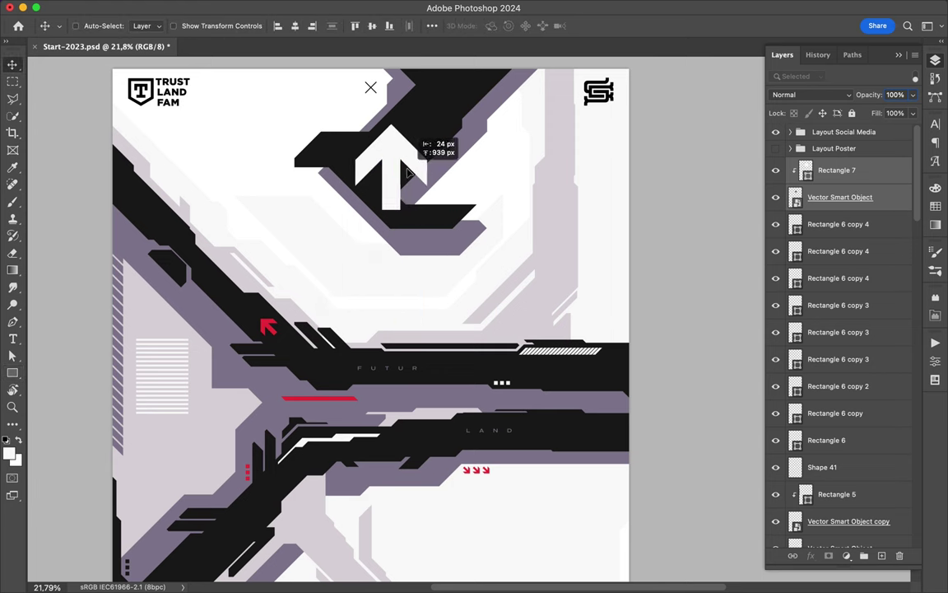
pyautogui.scroll(-5, 543, 336)
pyautogui.moveTo(543, 336); pyautogui.dragTo(508, 167)
pyautogui.hotkey('ctrl', 't')
pyautogui.moveTo(491, 387); pyautogui.dragTo(431, 444)
pyautogui.moveTo(510, 275); pyautogui.dragTo(509, 243)
pyautogui.press('Return')
# - Add a smaller copy of the faint arrow to the left
pyautogui.moveTo(481, 310); pyautogui.dragTo(244, 322)
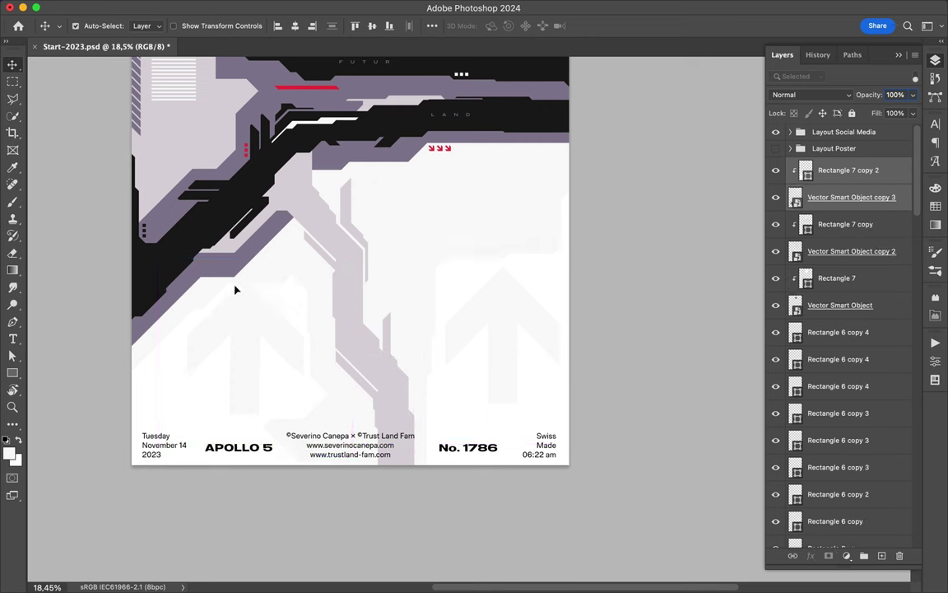
pyautogui.hotkey('ctrl', 't')
pyautogui.moveTo(343, 258); pyautogui.dragTo(261, 301)
pyautogui.press('Return')
# - Merge the top arrow's white rectangle layer into the arrow
pyautogui.scroll(5, 283, 320)
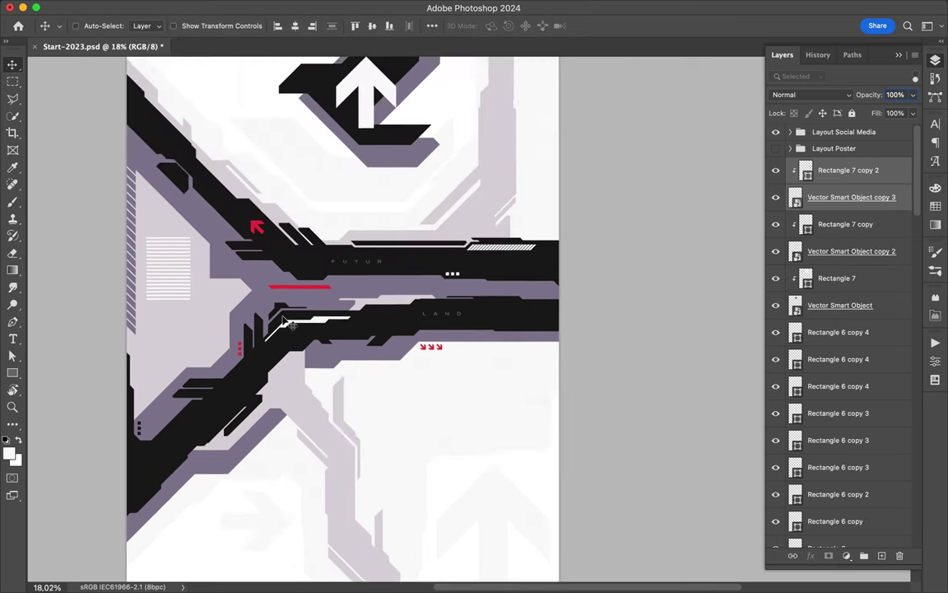
pyautogui.click(827, 278)
pyautogui.hotkey('ctrl', 'e')
pyautogui.hotkey('ctrl', 't')
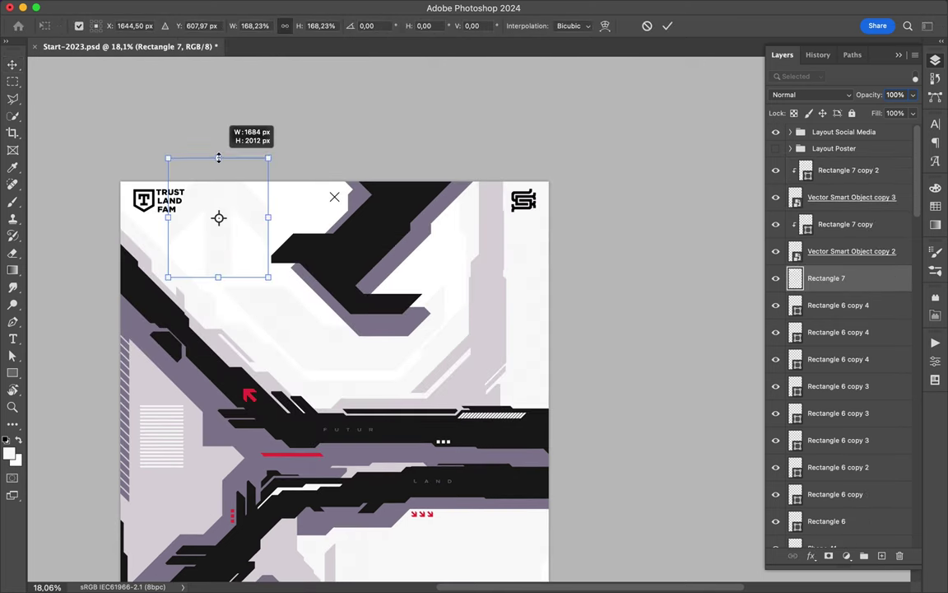
pyautogui.press('Return')
# - Add a white arrow copy on the lower band, scaled to about 661 px and rotated down-left
pyautogui.scroll(-2, 346, 251)
pyautogui.scroll(-3, 392, 266)
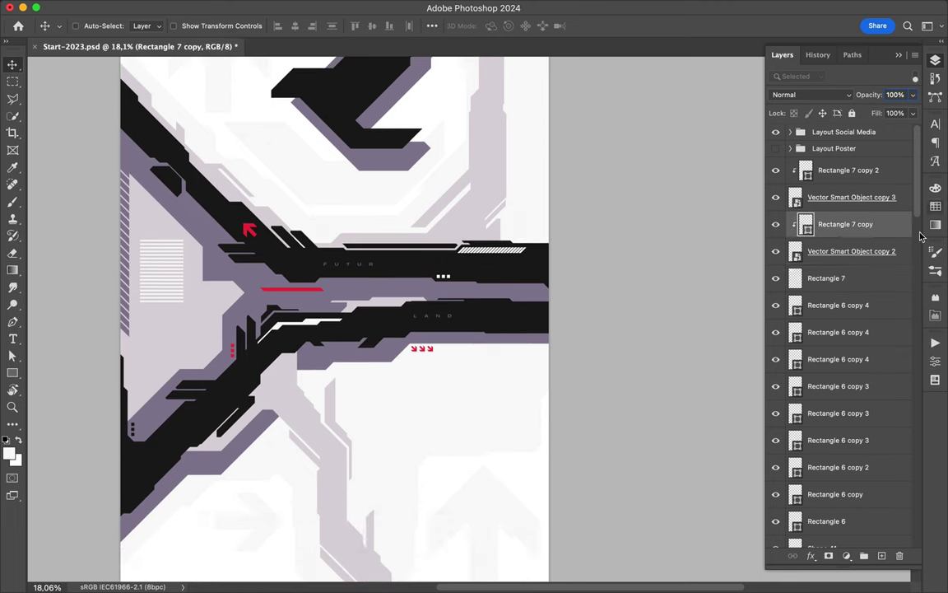
pyautogui.moveTo(462, 510); pyautogui.dragTo(346, 379)
pyautogui.click(935, 206)
pyautogui.click(935, 60)
pyautogui.hotkey('ctrl', 't')
pyautogui.moveTo(429, 463)
pyautogui.mouseDown()
pyautogui.moveTo(278, 309)
pyautogui.moveTo(192, 424)
pyautogui.mouseUp()
pyautogui.press('Return')
pyautogui.scroll(2, 416, 265)
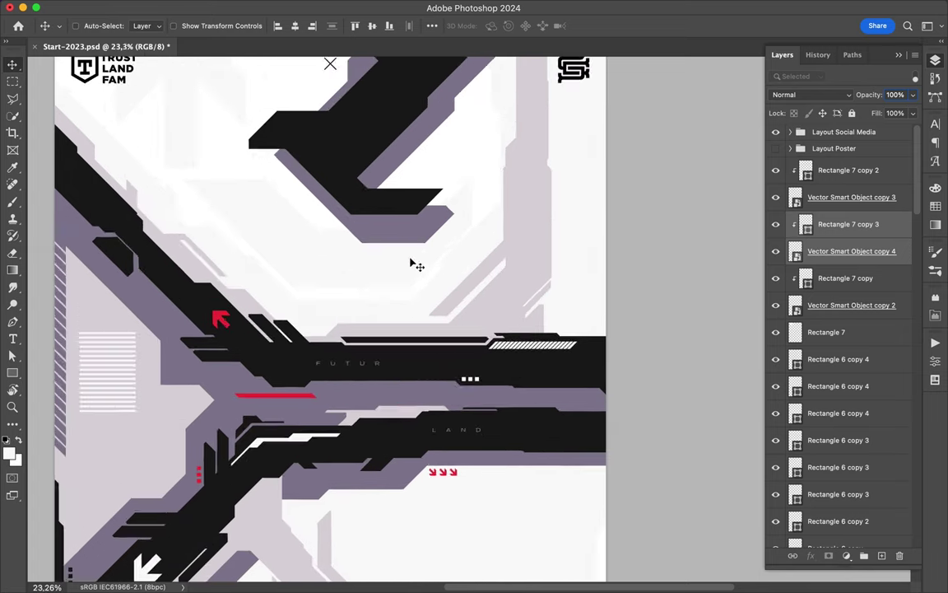
# - Draw a white Pen-tool highlight along the top black band's edge
pyautogui.scroll(2, 409, 265)
pyautogui.scroll(3, 402, 289)
pyautogui.press('p')
pyautogui.click(323, 282)
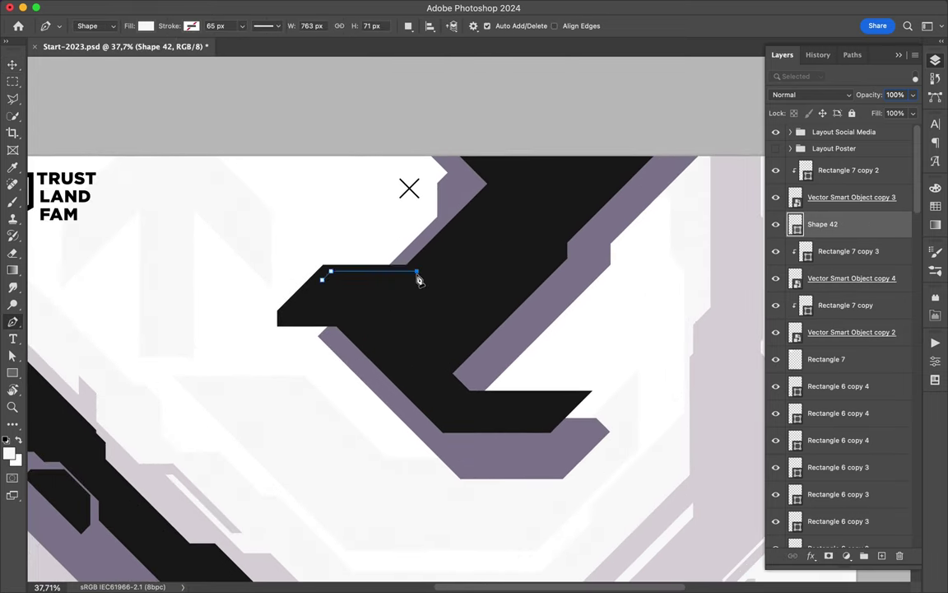
pyautogui.click(473, 236)
pyautogui.click(324, 282)
# - Fit the poster in view and delete the top black band layer
pyautogui.press('l')
pyautogui.click(321, 279)
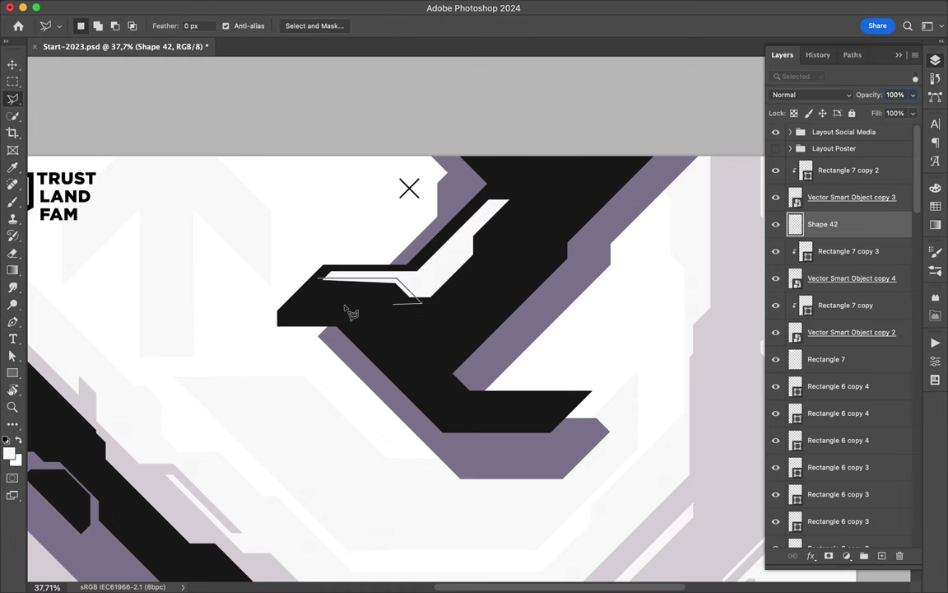
pyautogui.press('Escape')
pyautogui.press('v')
pyautogui.hotkey('ctrl', '0')
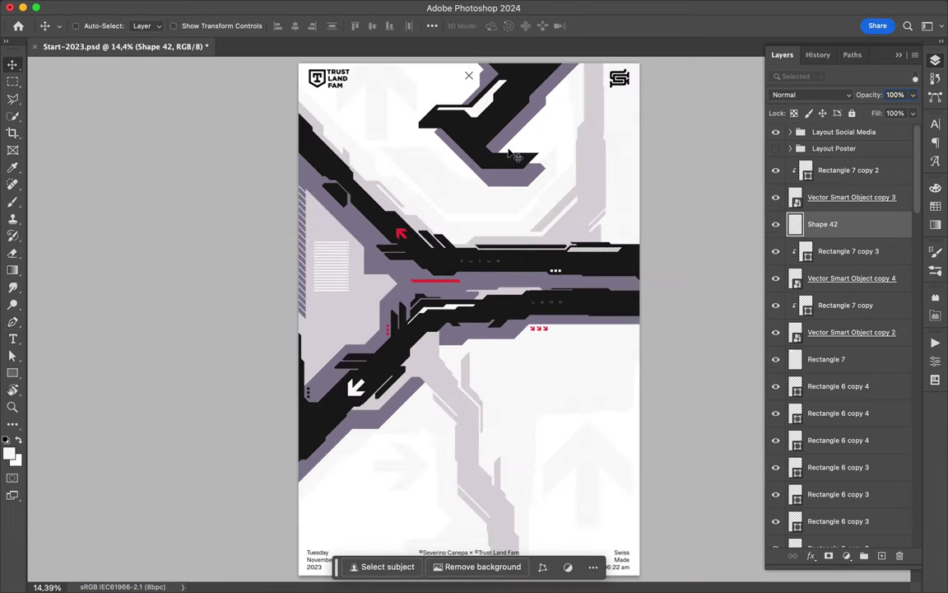
pyautogui.press('Delete')
pyautogui.click(517, 99)
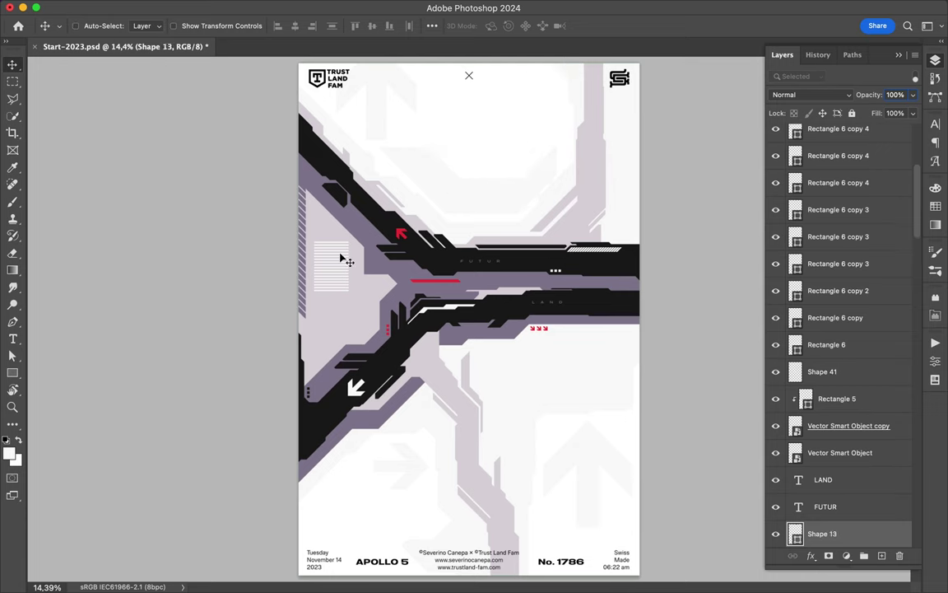
# - Nudge the striped white block down-right and rotate the faint top arrow to point down
pyautogui.moveTo(342, 259); pyautogui.dragTo(361, 299)
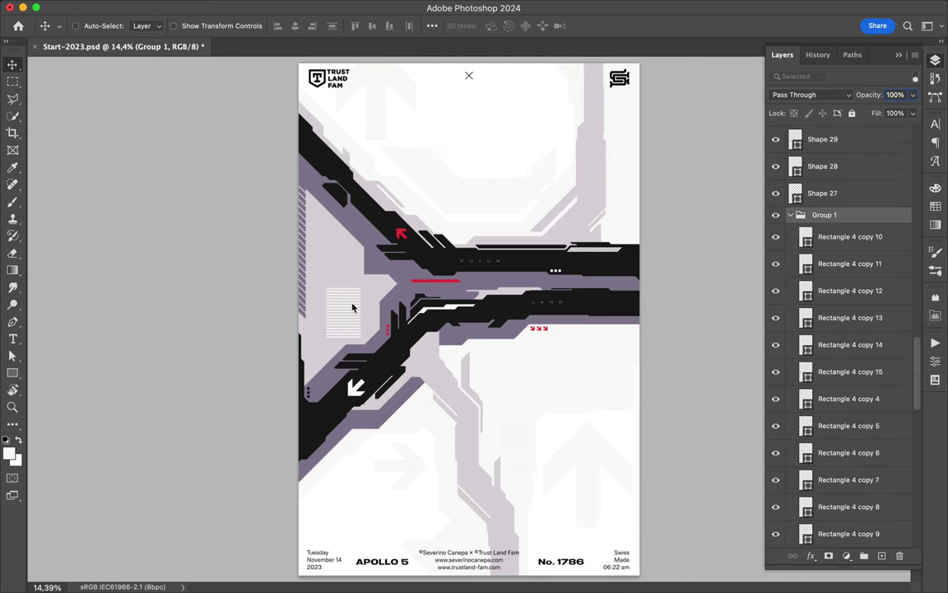
pyautogui.keyDown('ctrl'); pyautogui.click(600, 200); pyautogui.keyUp('ctrl')
pyautogui.hotkey('ctrl', '-')
pyautogui.hotkey('ctrl', 't')
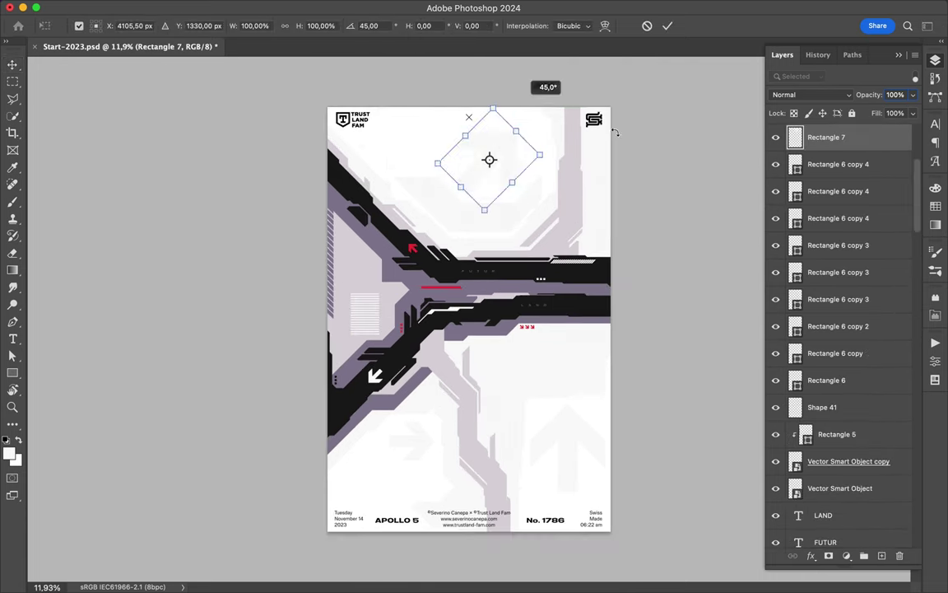
pyautogui.press('Return')
# - Delete the unwanted Rectangle 5 arrow copy
pyautogui.click(410, 280)
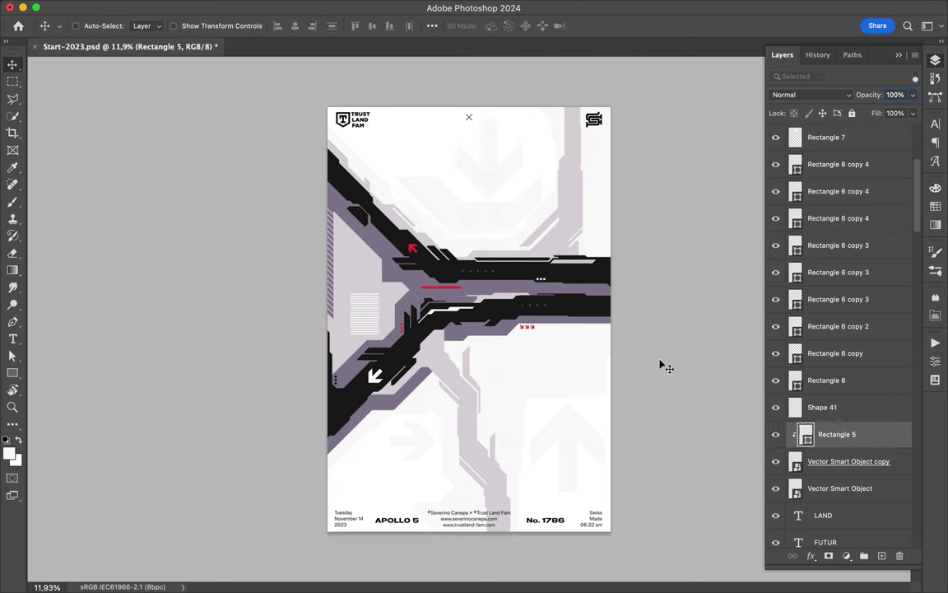
pyautogui.hotkey('ctrl', 't')
pyautogui.press('Escape')
pyautogui.press('Delete')
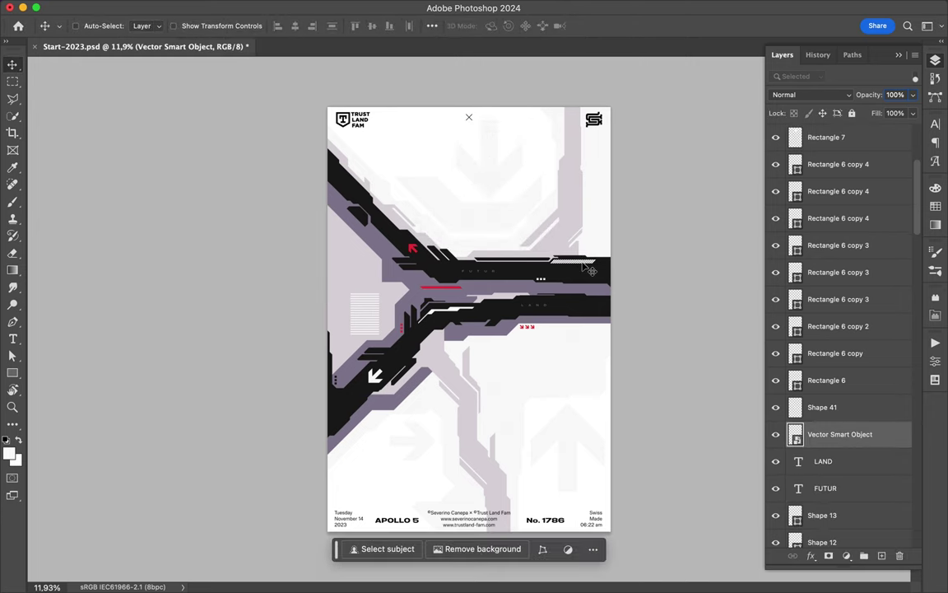
pyautogui.scroll(3, 426, 237)
# - Start a new lilac Pen-tool shape on the left
pyautogui.press('p')
pyautogui.click(286, 225)
pyautogui.click(350, 288)
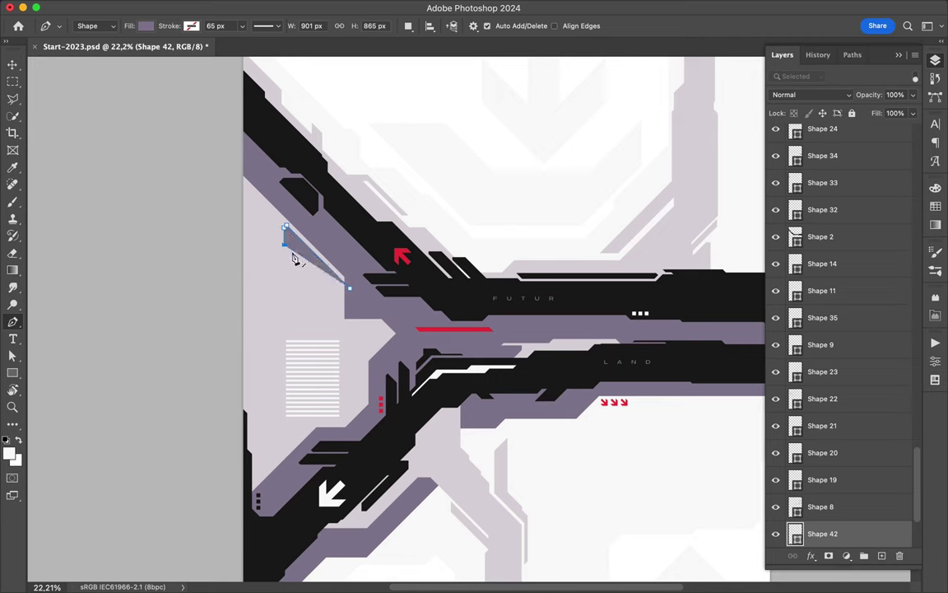
# - Finish the new lilac angular piece, stack it below Shape 2, and nudge it down slightly
pyautogui.keyDown('ctrl'); pyautogui.click(155, 327); pyautogui.keyUp('ctrl')
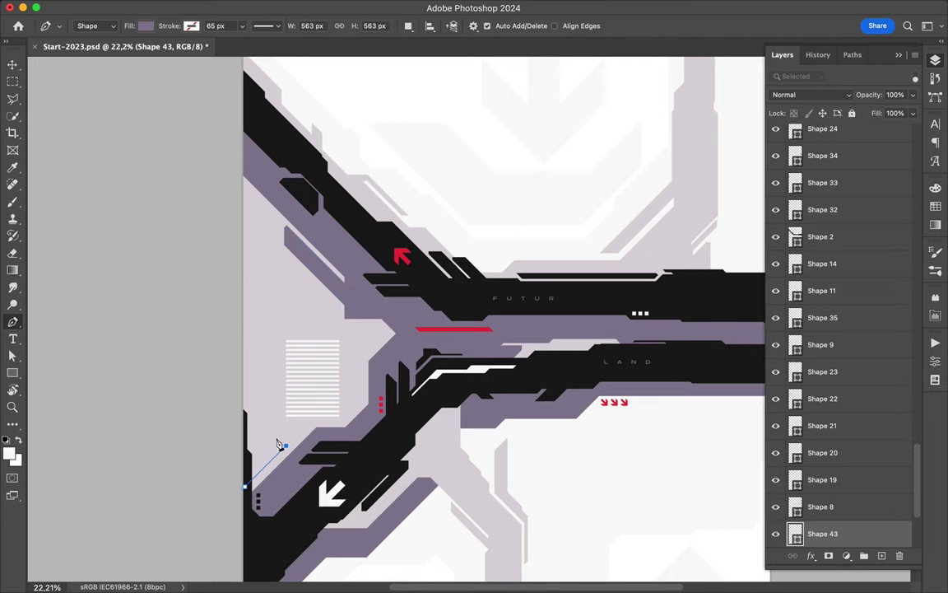
pyautogui.hscroll(5, 412, 455)
pyautogui.scroll(2, 404, 387)
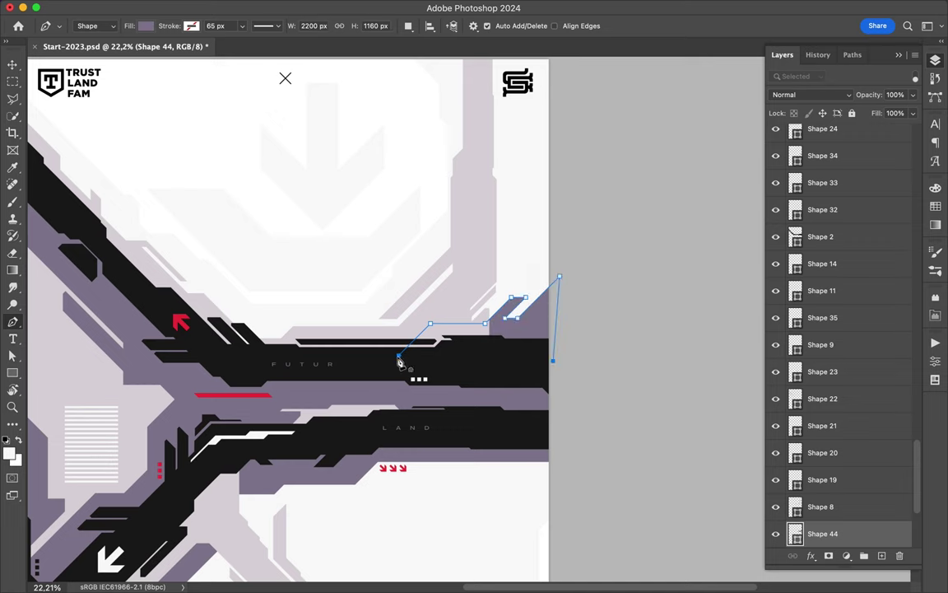
pyautogui.moveTo(850, 191); pyautogui.dragTo(850, 255)
pyautogui.press('v')
pyautogui.moveTo(534, 306); pyautogui.dragTo(534, 330)
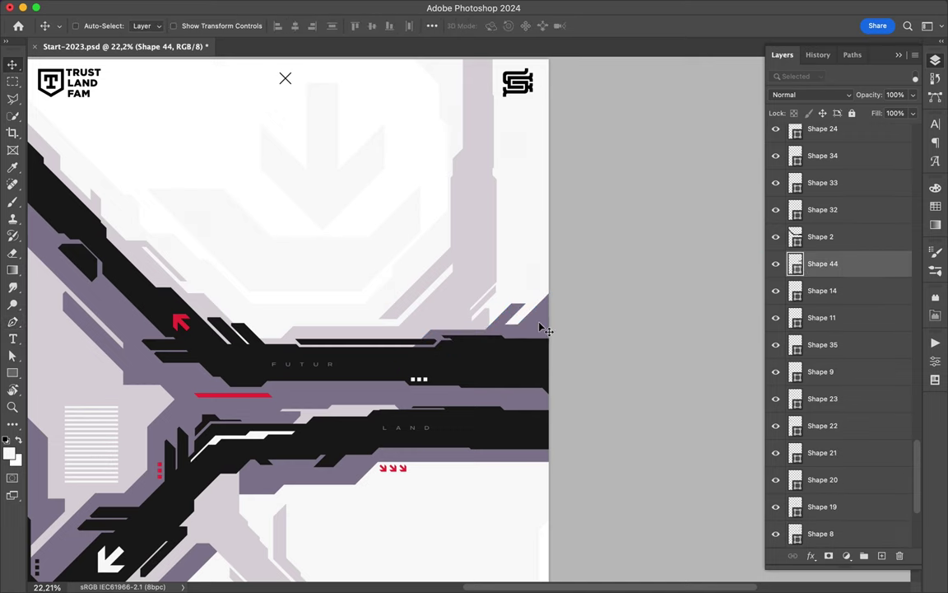
# - Add a new black angular piece, Shape 46, beside the black Shape 17 band
pyautogui.press('a')
pyautogui.click(512, 339)
pyautogui.press('p')
pyautogui.hscroll(-3, 596, 372)
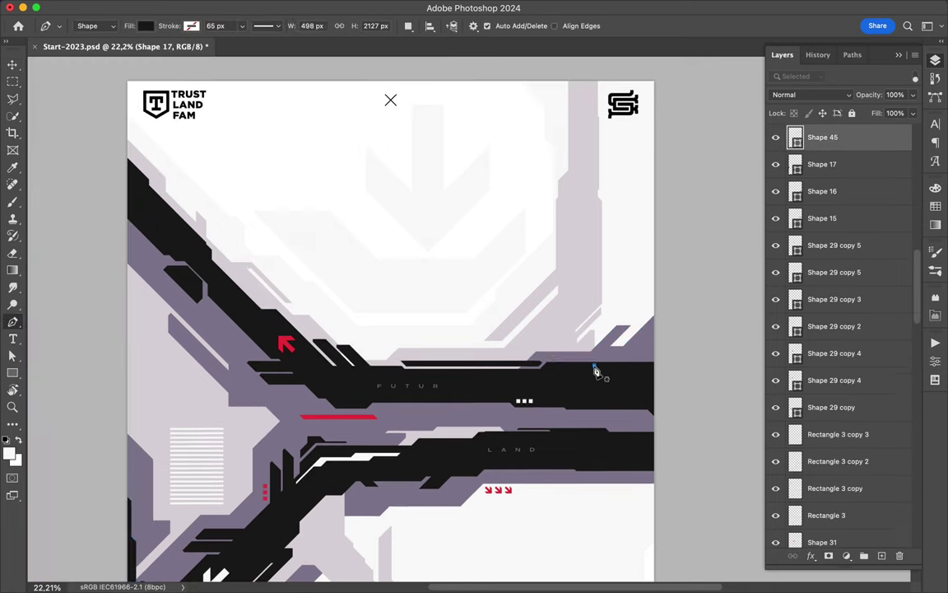
pyautogui.press('Return')
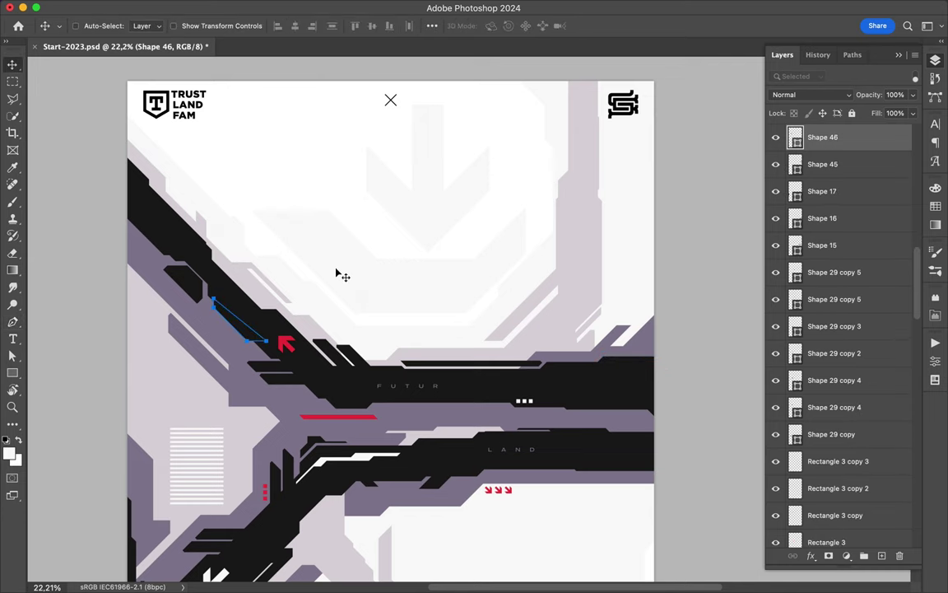
pyautogui.scroll(3, 338, 270)
# - Draw a thin strip at the FUTUR band's right end, fill it red, and rasterize its layer
pyautogui.moveTo(368, 267); pyautogui.dragTo(377, 260)
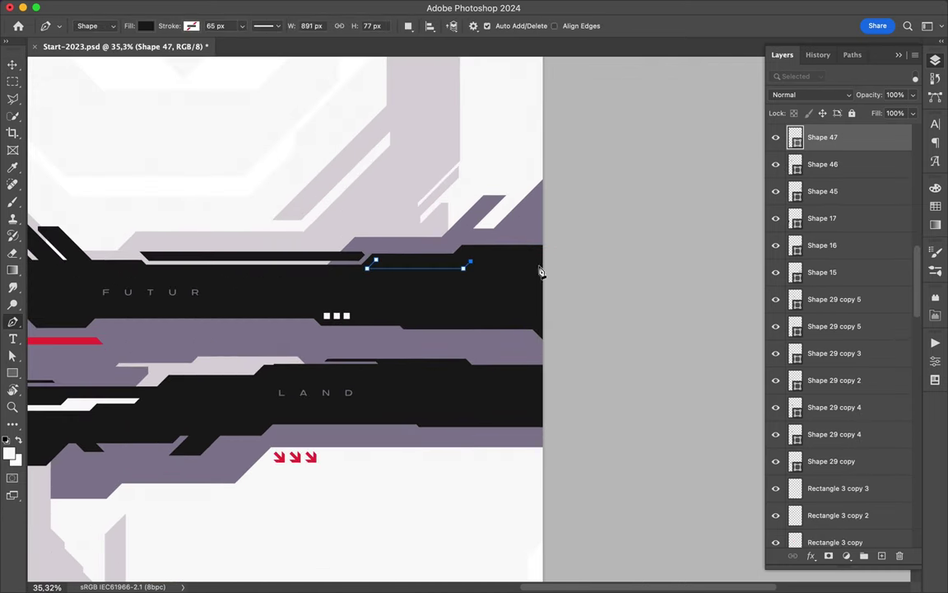
pyautogui.click(935, 206)
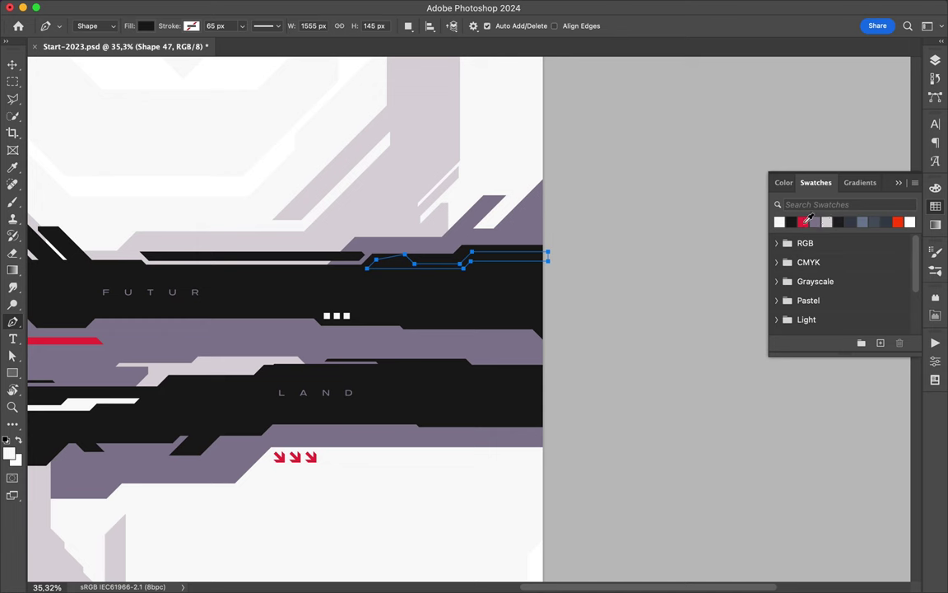
pyautogui.click(807, 218)
pyautogui.rightClick(831, 137)
pyautogui.click(787, 396)
# - Start a lasso selection around the red strip, then fit the whole poster in view
pyautogui.press('l')
pyautogui.click(377, 265)
pyautogui.hscroll(-10, 396, 263)
pyautogui.hotkey('ctrl', '0')
# - Select the striped white block, save the poster, and delete the block
pyautogui.press('v')
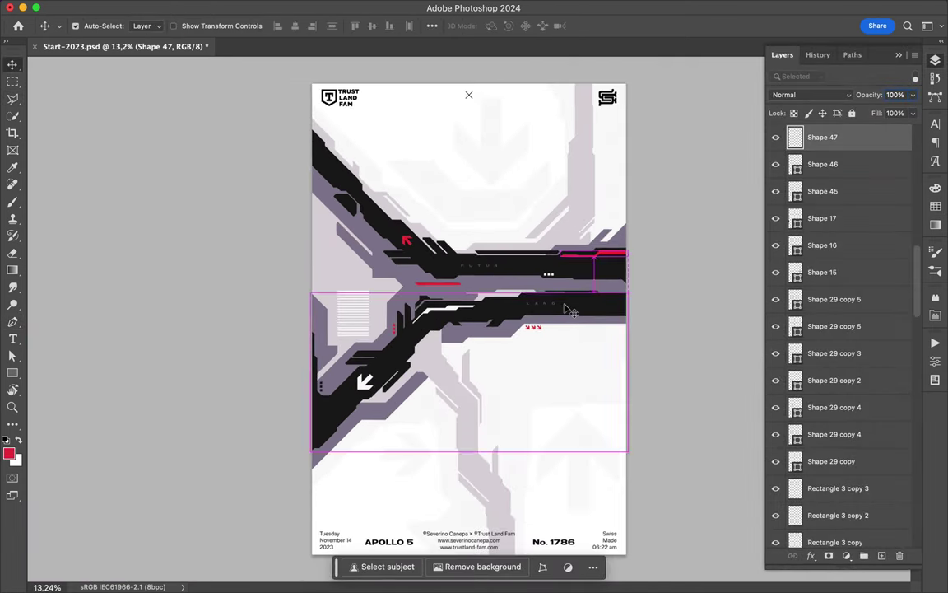
pyautogui.click(476, 286)
pyautogui.hotkey('ctrl', 's')
pyautogui.click(359, 303)
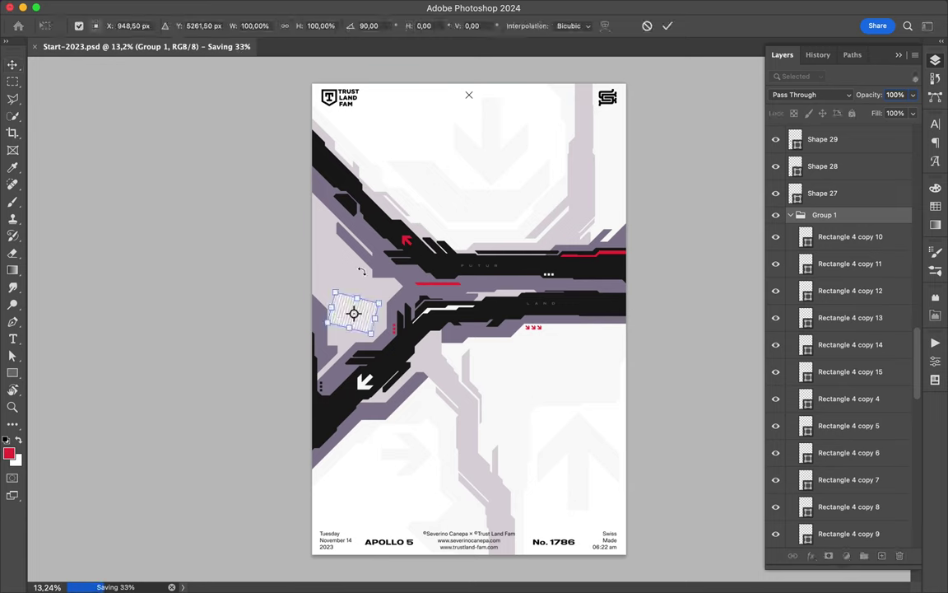
pyautogui.press('Delete')
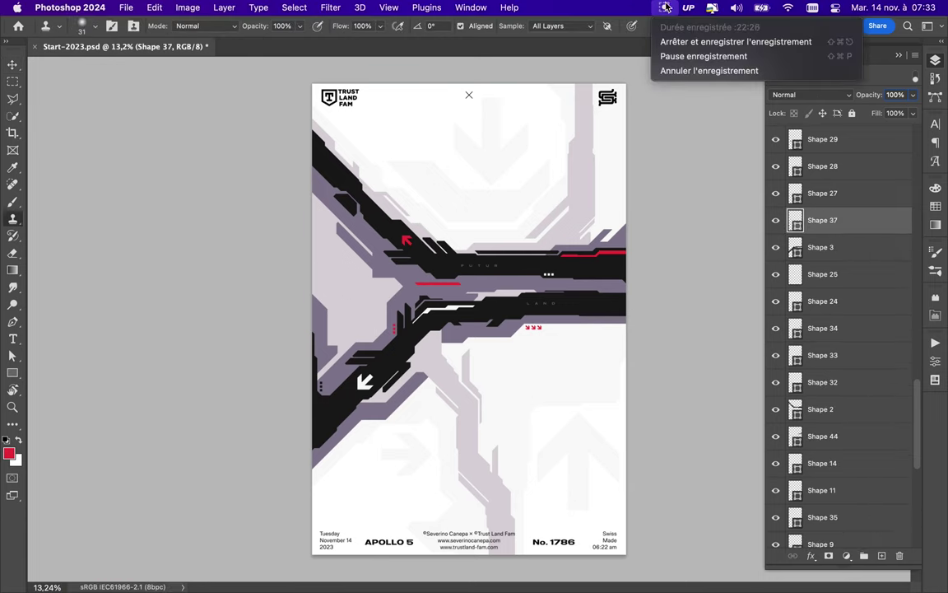